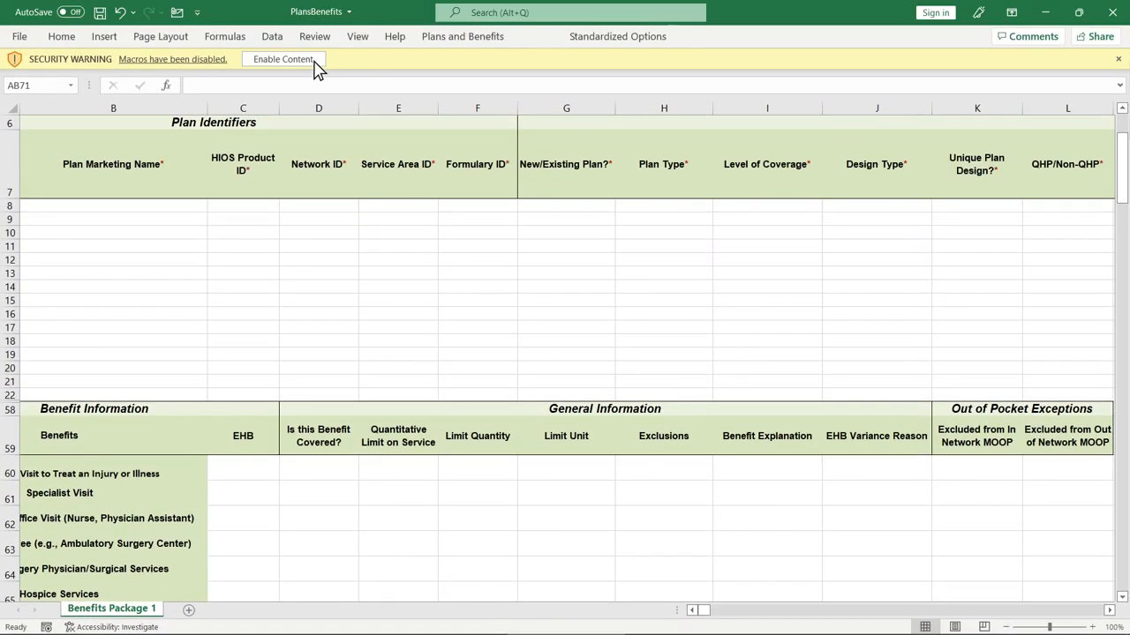
# Enable the workbook's macros and import the service area IDs from the ServiceArea template.
pyautogui.click(312, 60)
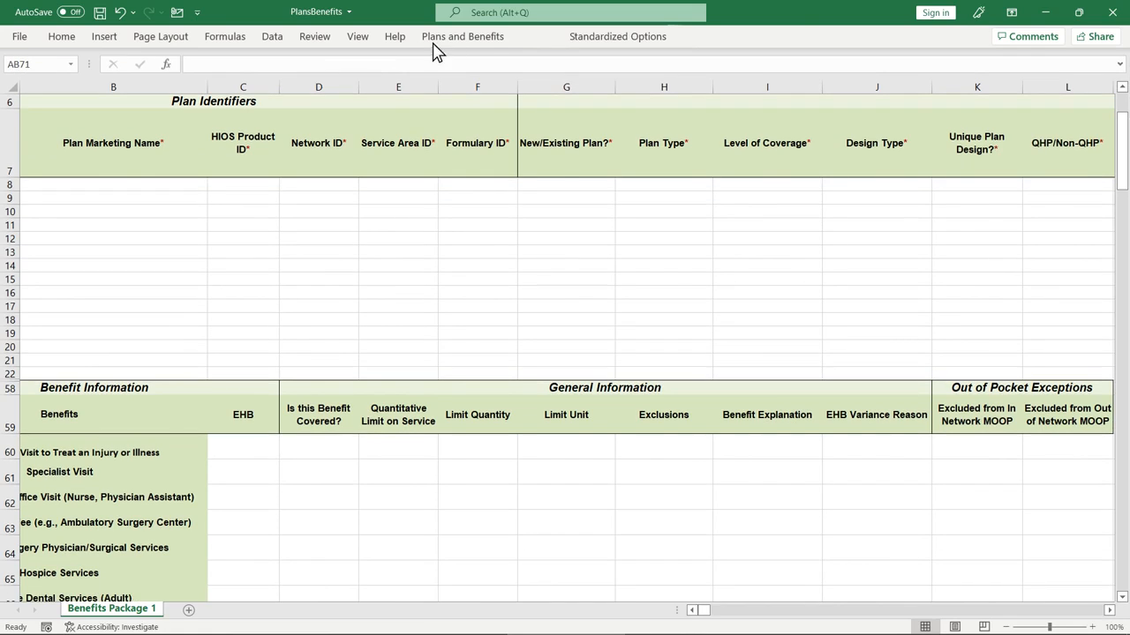
pyautogui.click(484, 39)
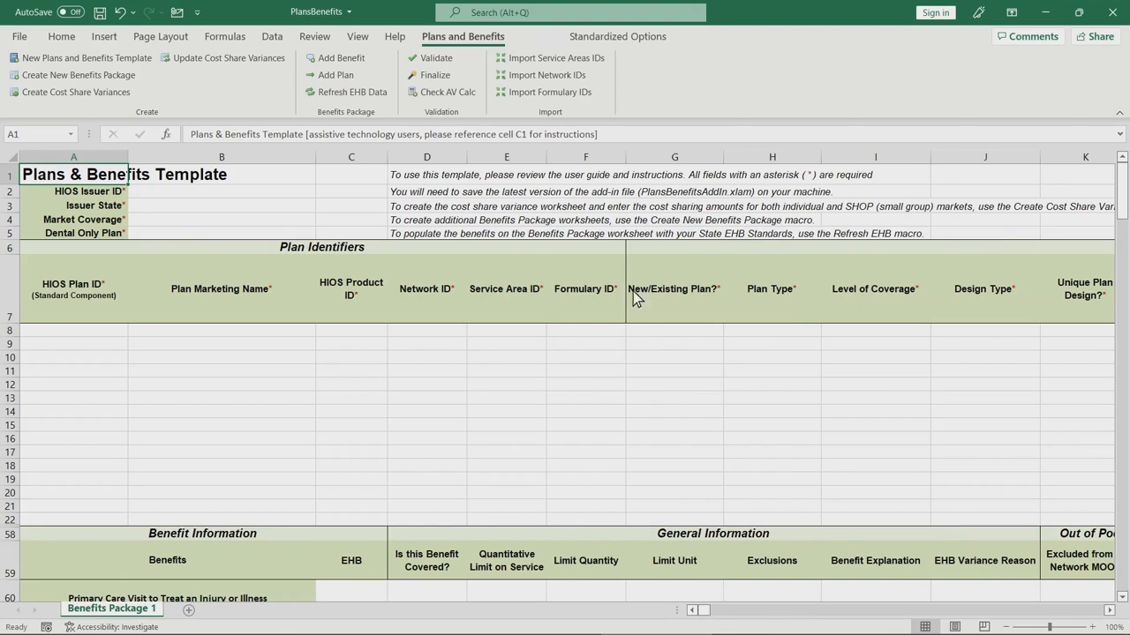
pyautogui.click(543, 60)
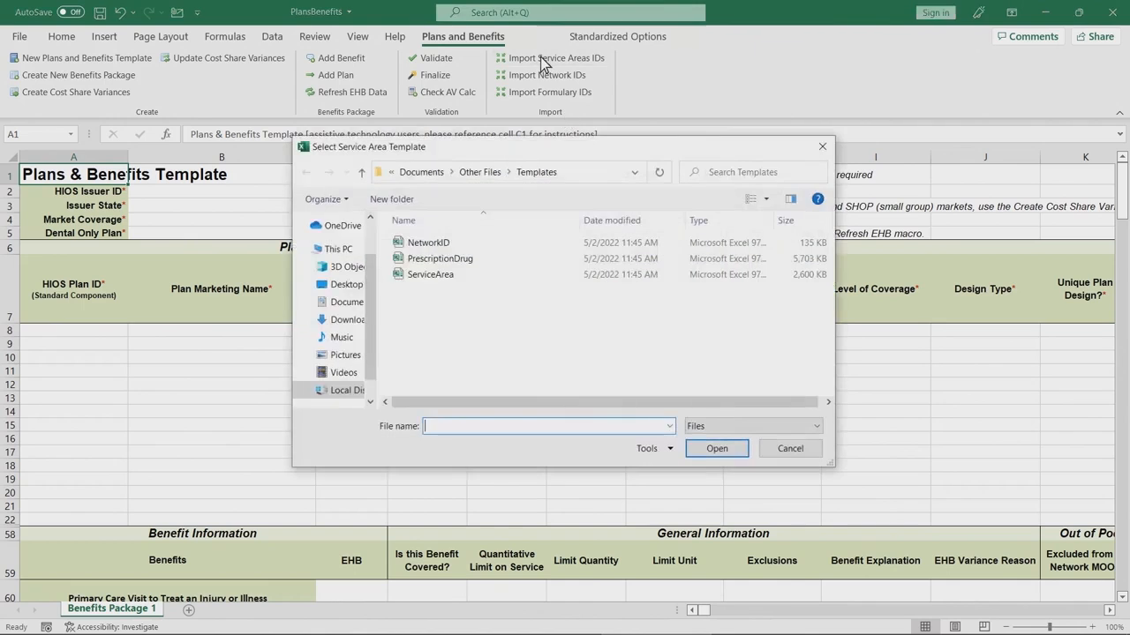
pyautogui.click(499, 275)
pyautogui.click(699, 449)
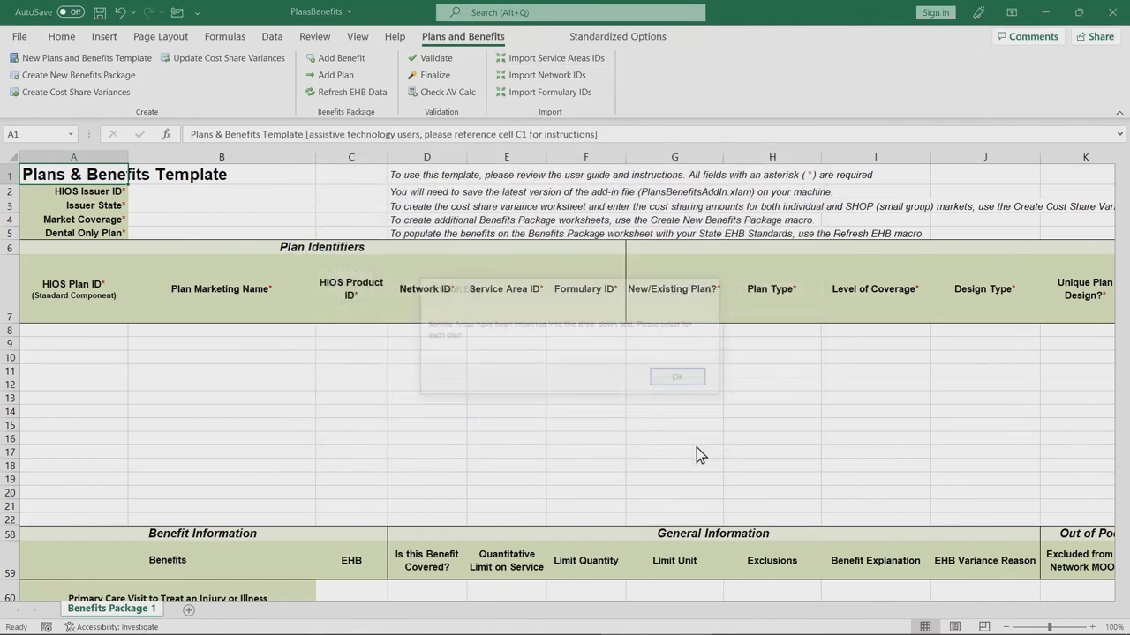
pyautogui.click(677, 378)
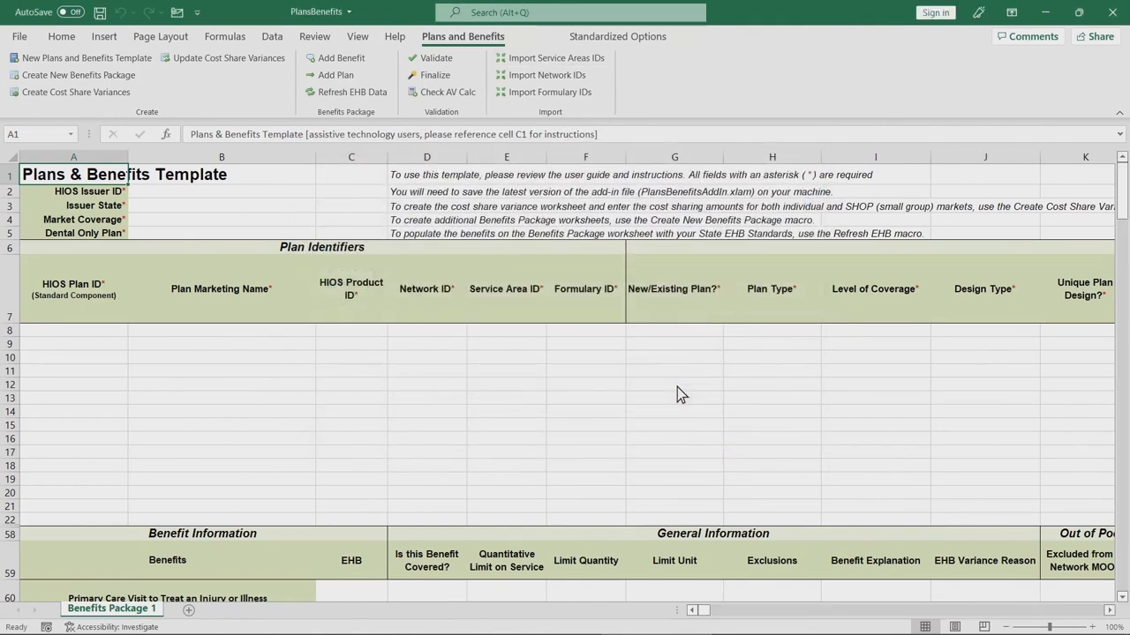
# Import the network IDs from the NetworkID template and acknowledge the import.
pyautogui.click(565, 77)
pyautogui.click(516, 217)
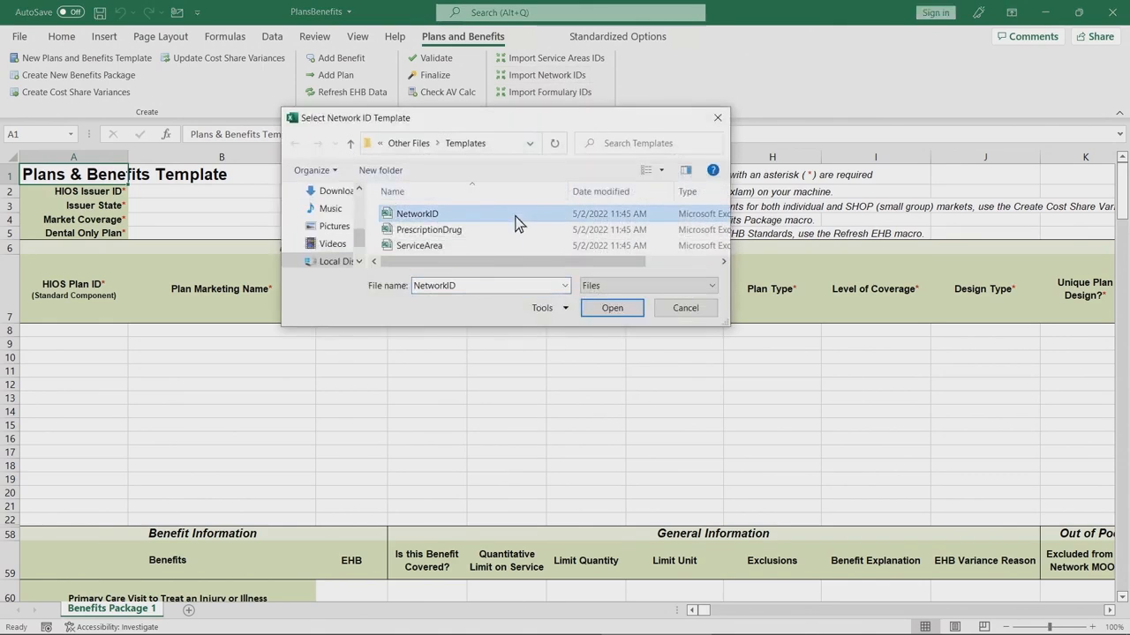
pyautogui.click(595, 308)
pyautogui.click(676, 378)
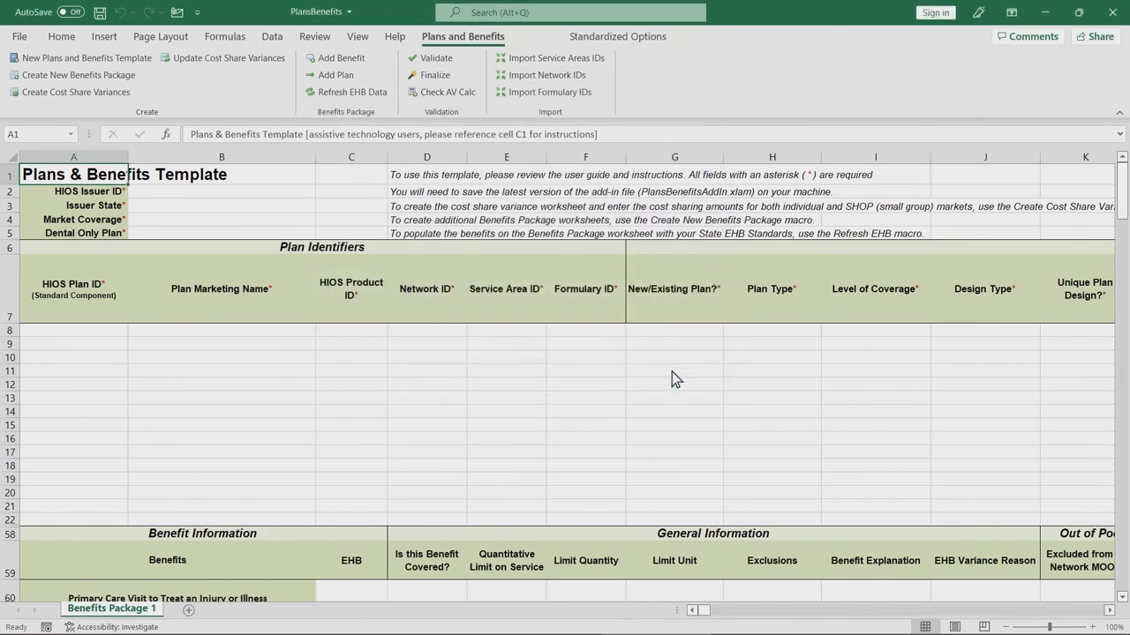
# Import the formulary IDs from the PrescriptionDrug template and acknowledge the import.
pyautogui.click(534, 95)
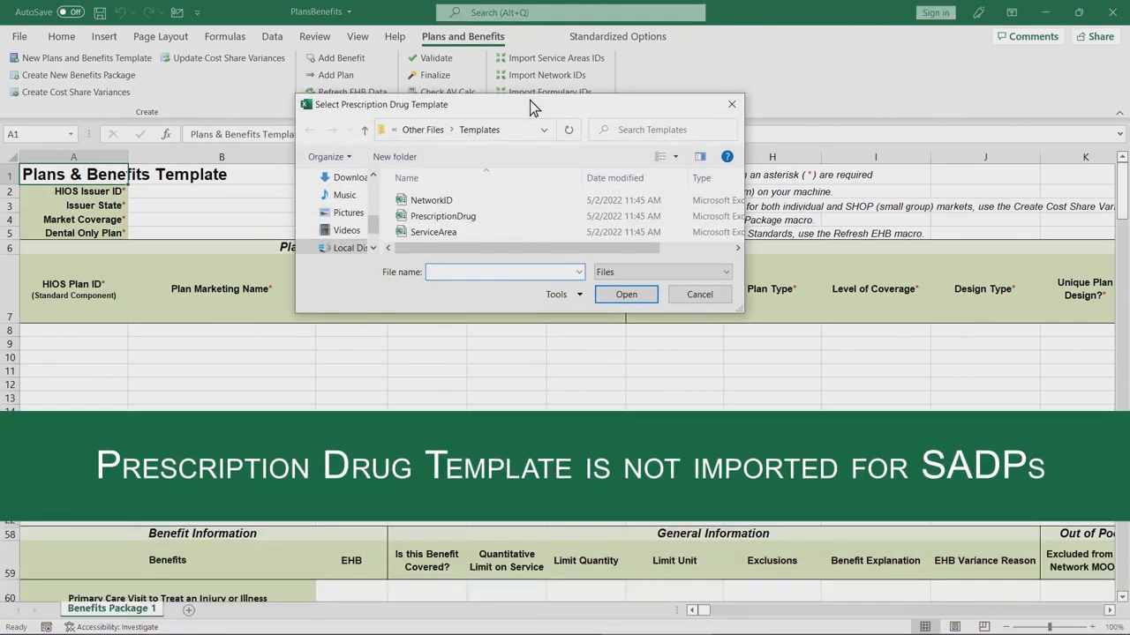
pyautogui.click(443, 216)
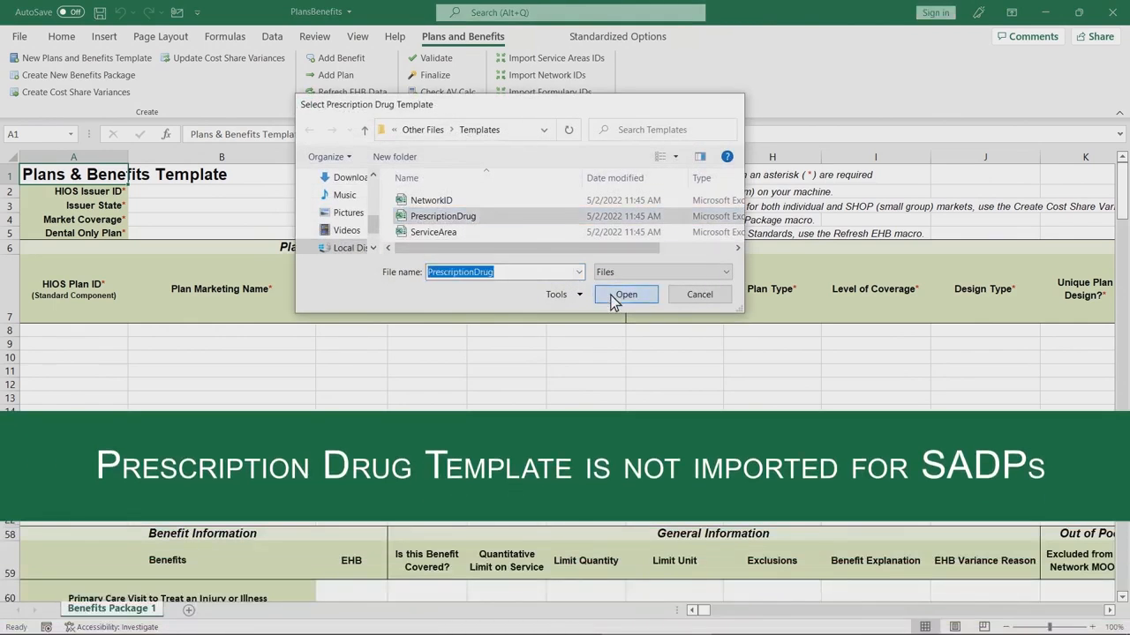
pyautogui.click(625, 295)
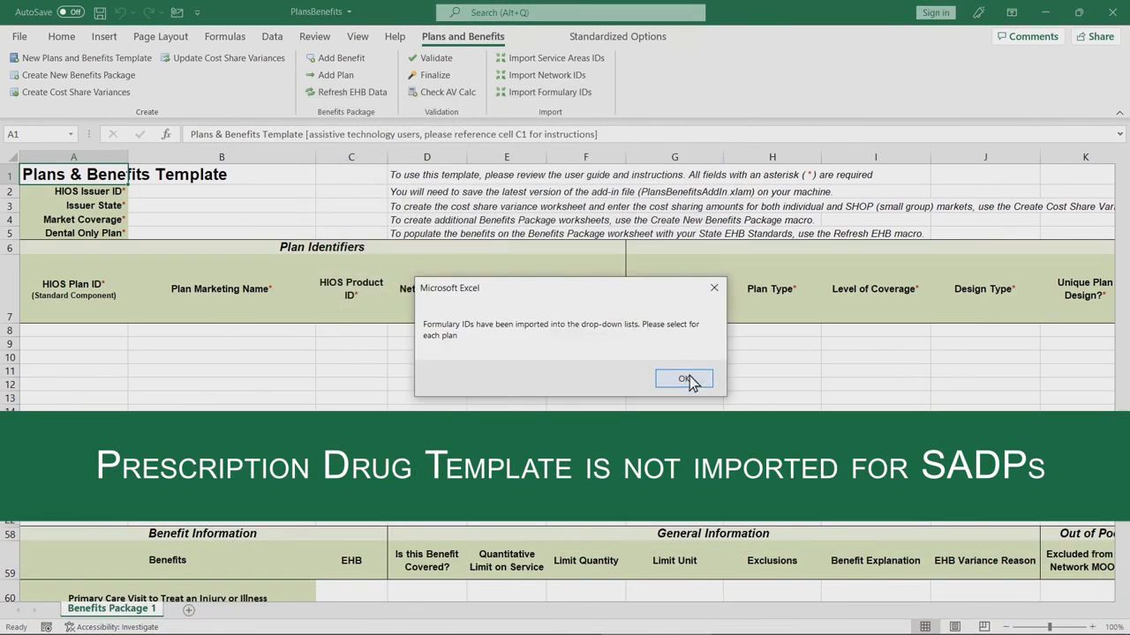
pyautogui.click(687, 380)
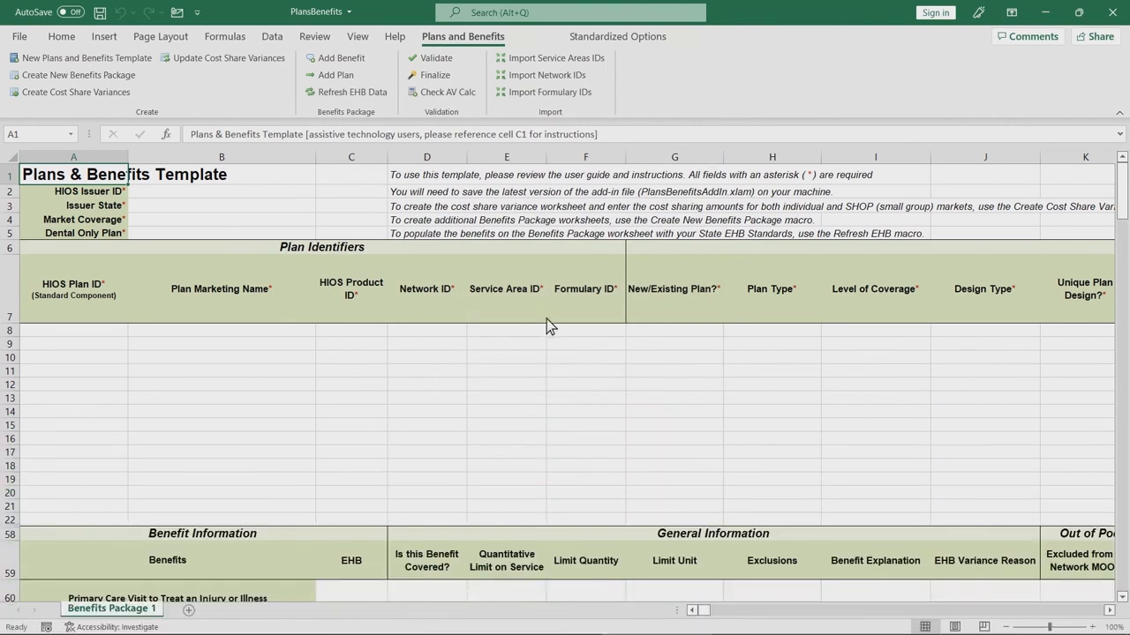
# Enter 12345 as the HIOS Issuer ID and choose AK as the Issuer State.
pyautogui.click(311, 193)
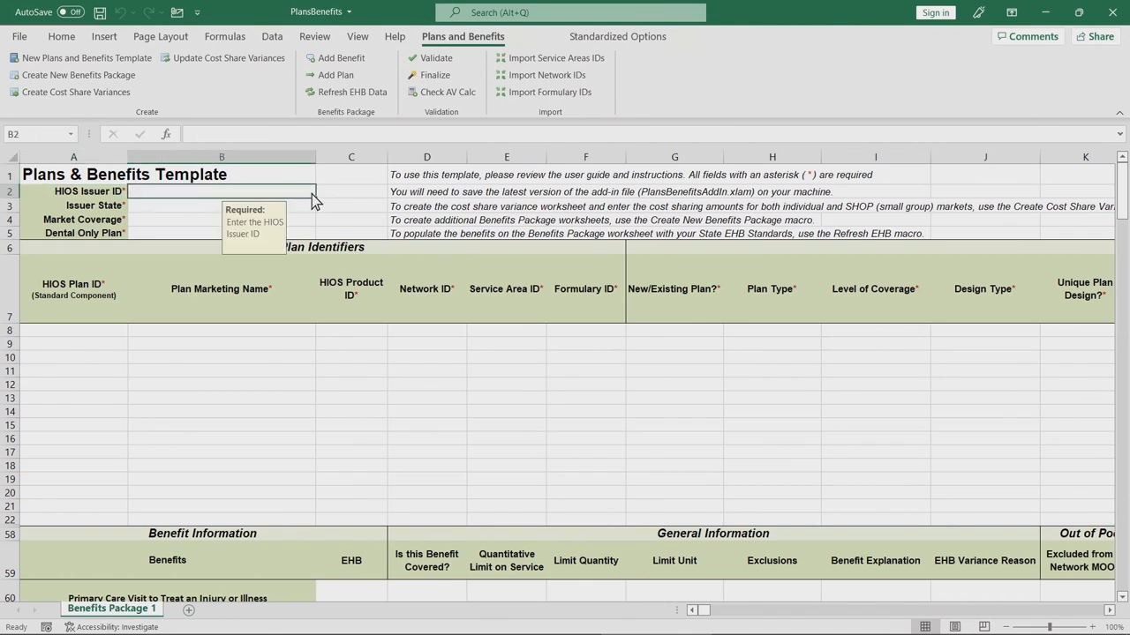
pyautogui.write('12345')
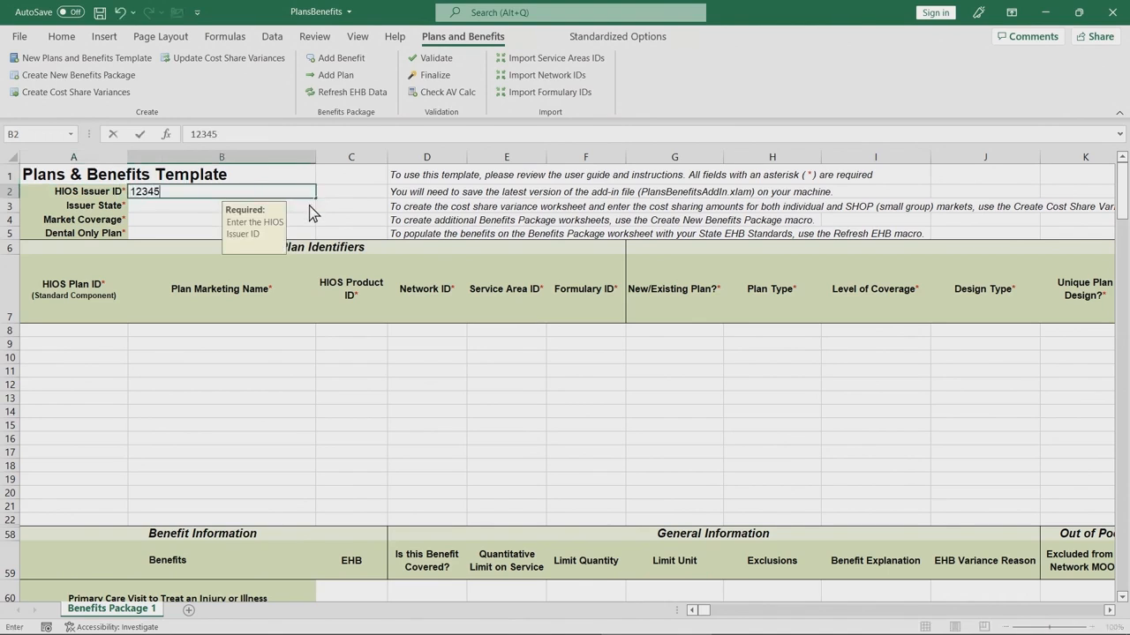
pyautogui.press('Return')
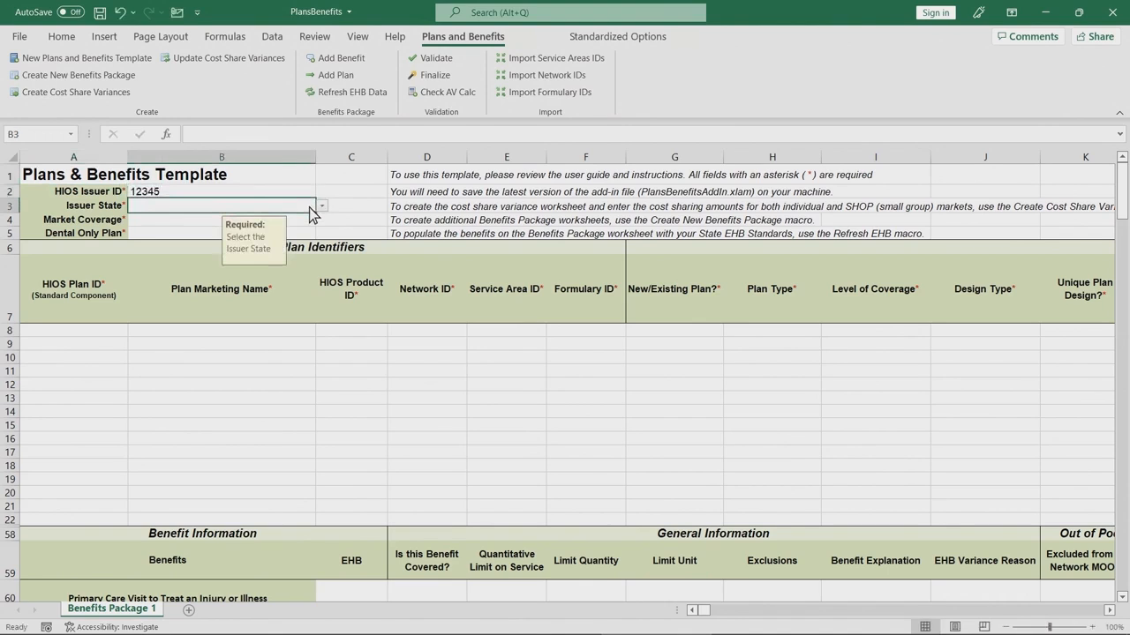
pyautogui.click(322, 207)
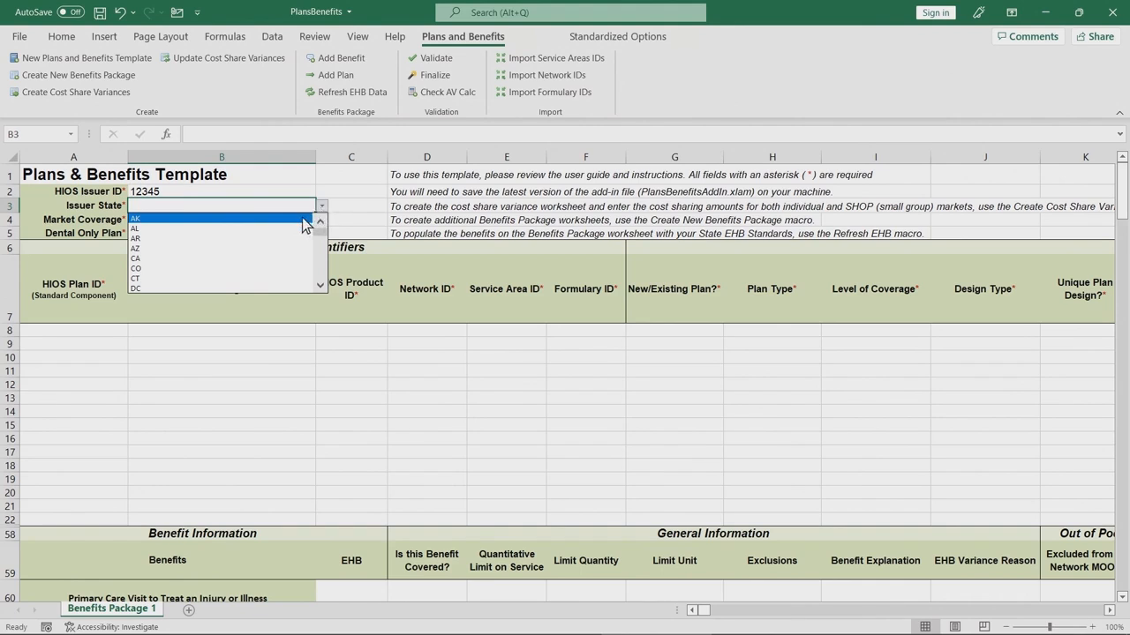
pyautogui.click(302, 219)
# Set the template's Market Coverage to Individual.
pyautogui.click(303, 221)
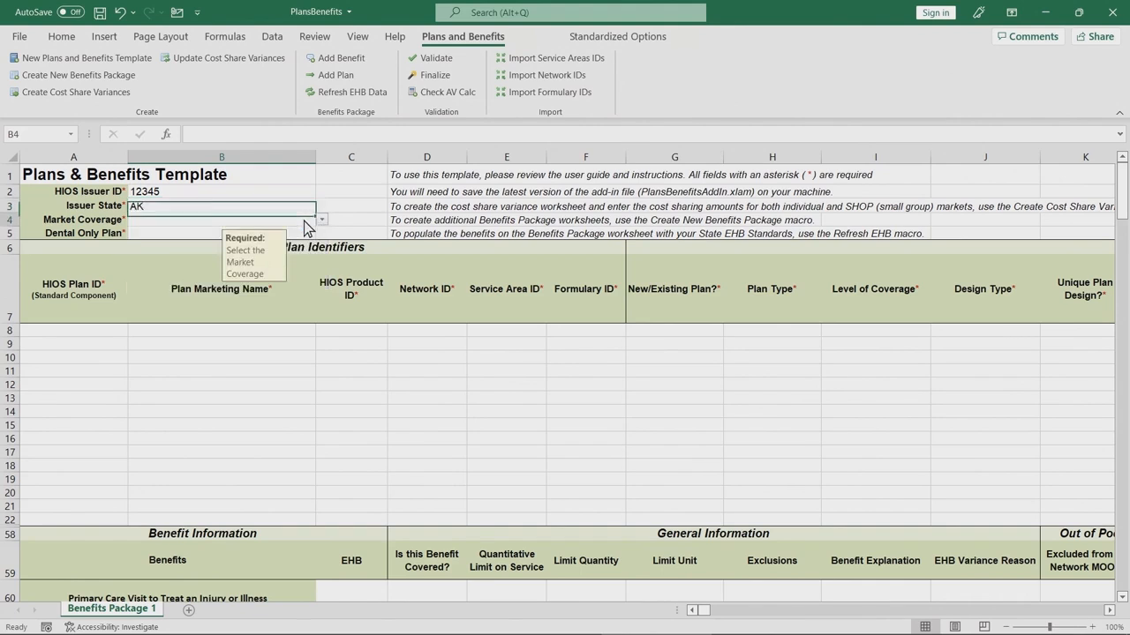
pyautogui.click(323, 221)
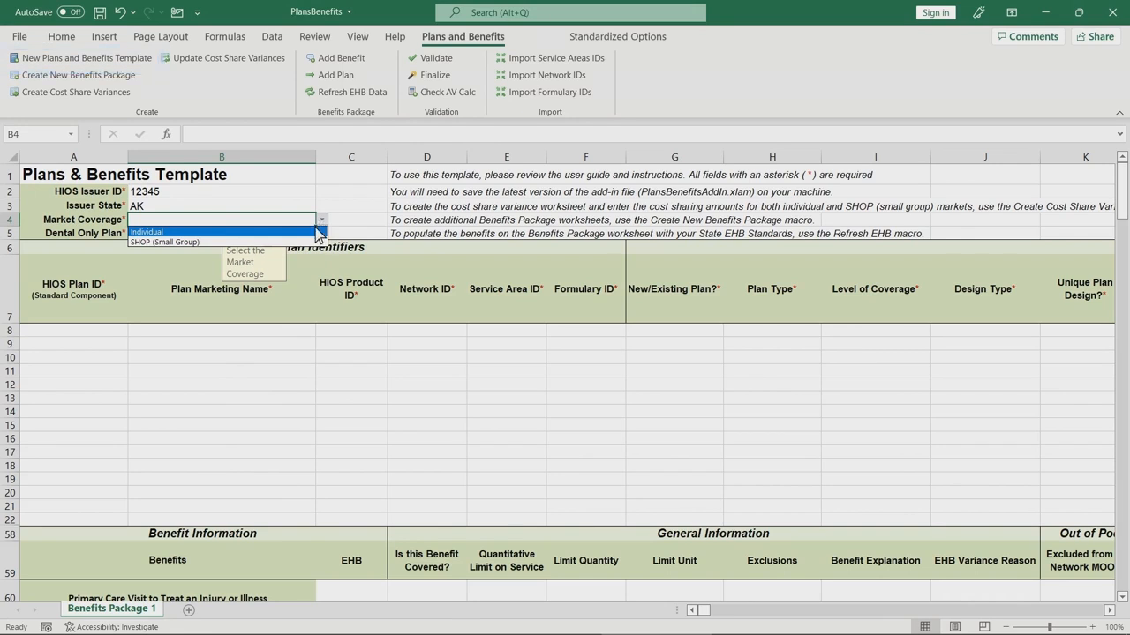
pyautogui.click(312, 233)
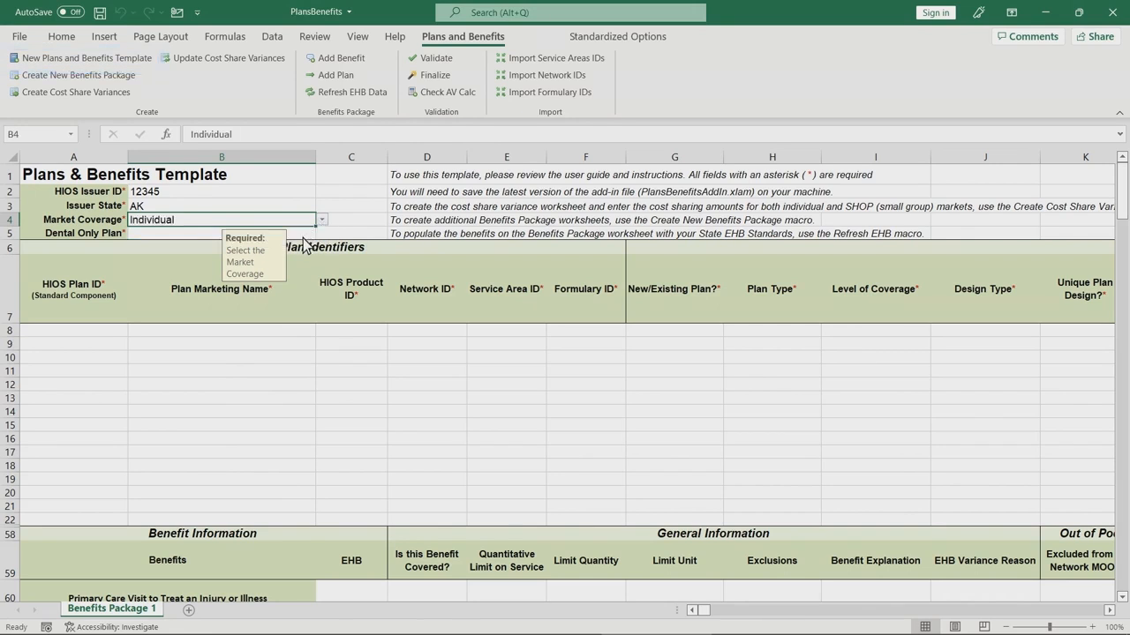
# Set the Dental Only Plan field to Yes.
pyautogui.click(302, 236)
pyautogui.click(322, 234)
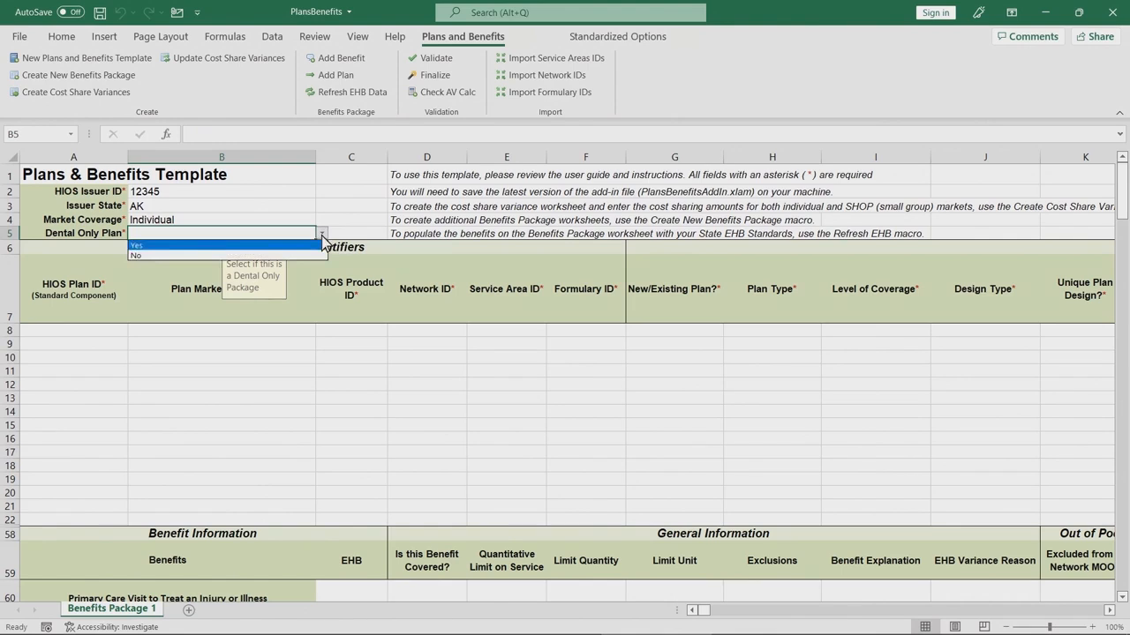
pyautogui.click(313, 245)
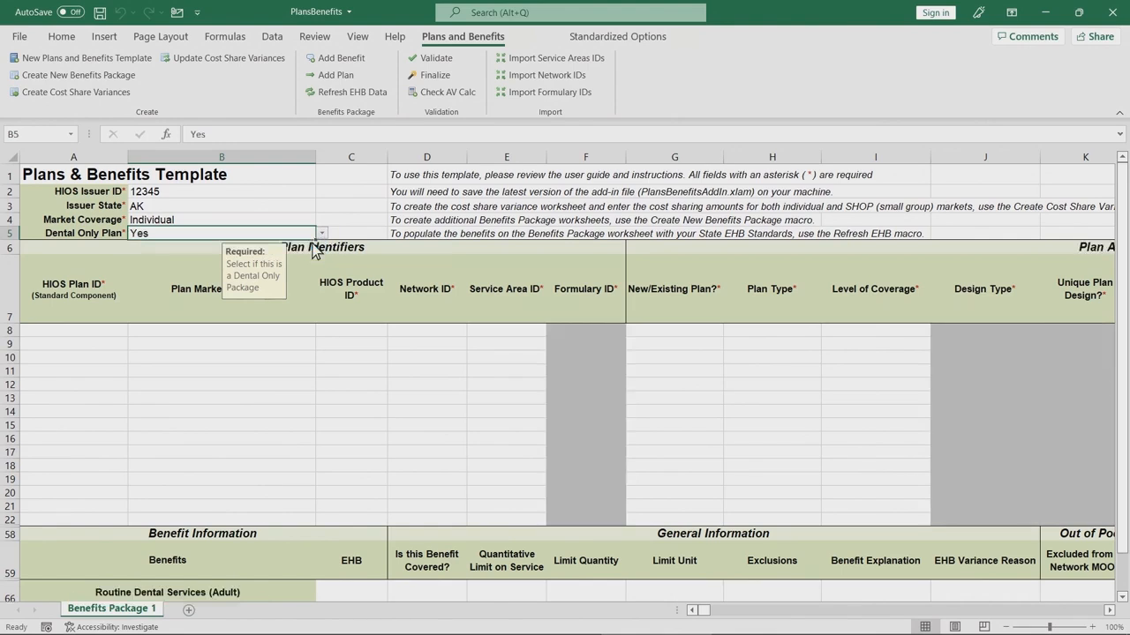
# Set the Dental Only Plan field to No.
pyautogui.click(322, 233)
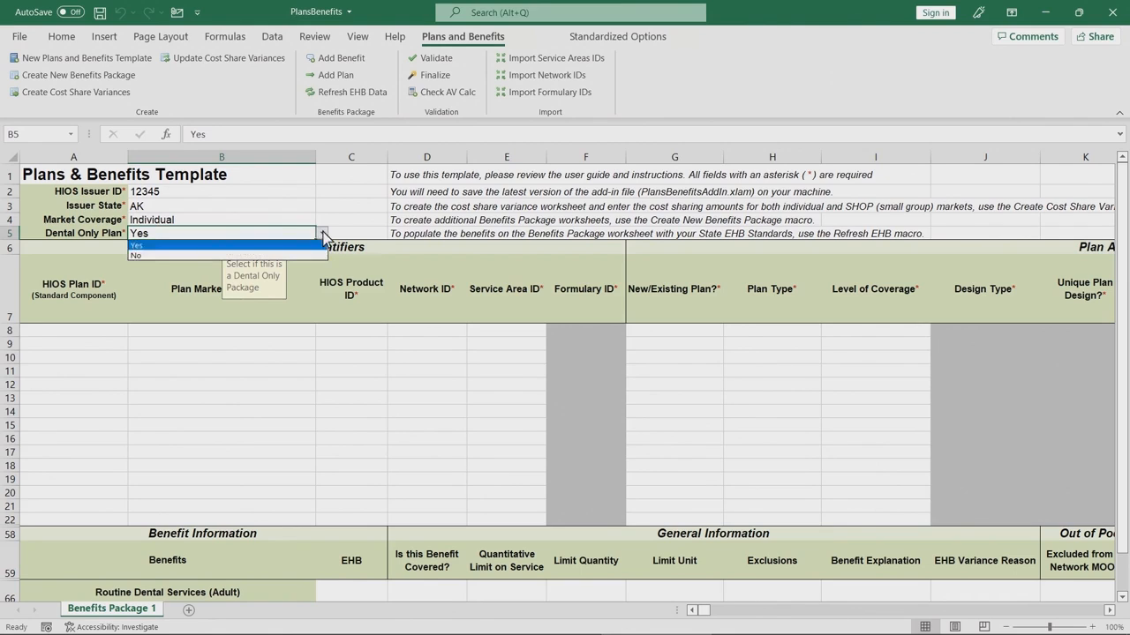
pyautogui.click(315, 255)
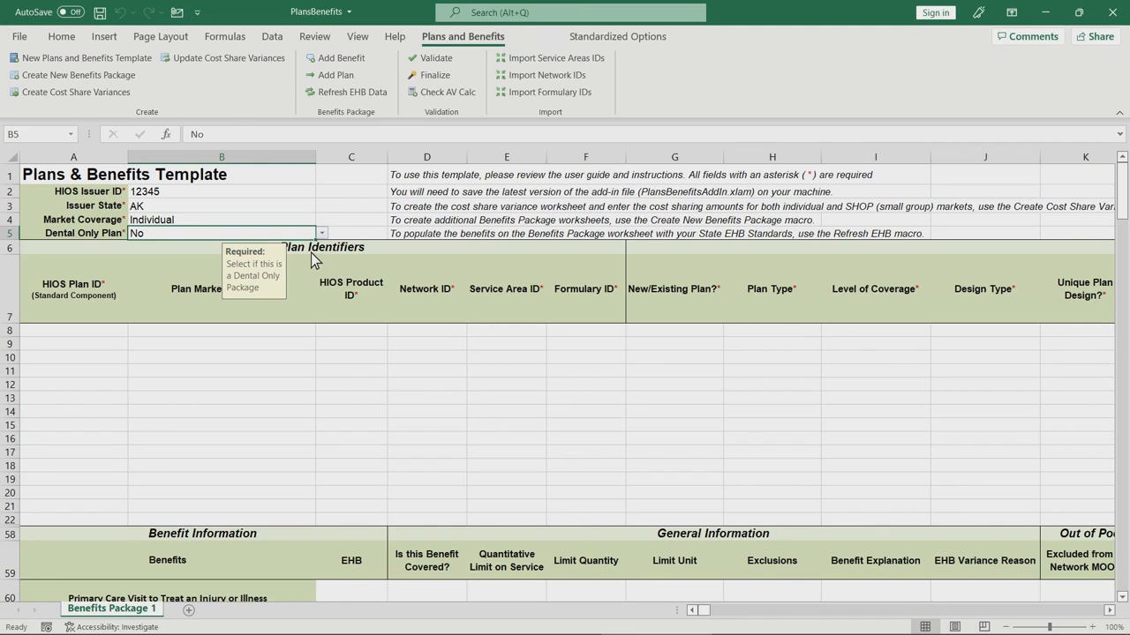
# Enter HIOS Plan ID 12345AK1234567 and the marketing name Provider Silver Plan in the first plan row, row 8.
pyautogui.click(117, 333)
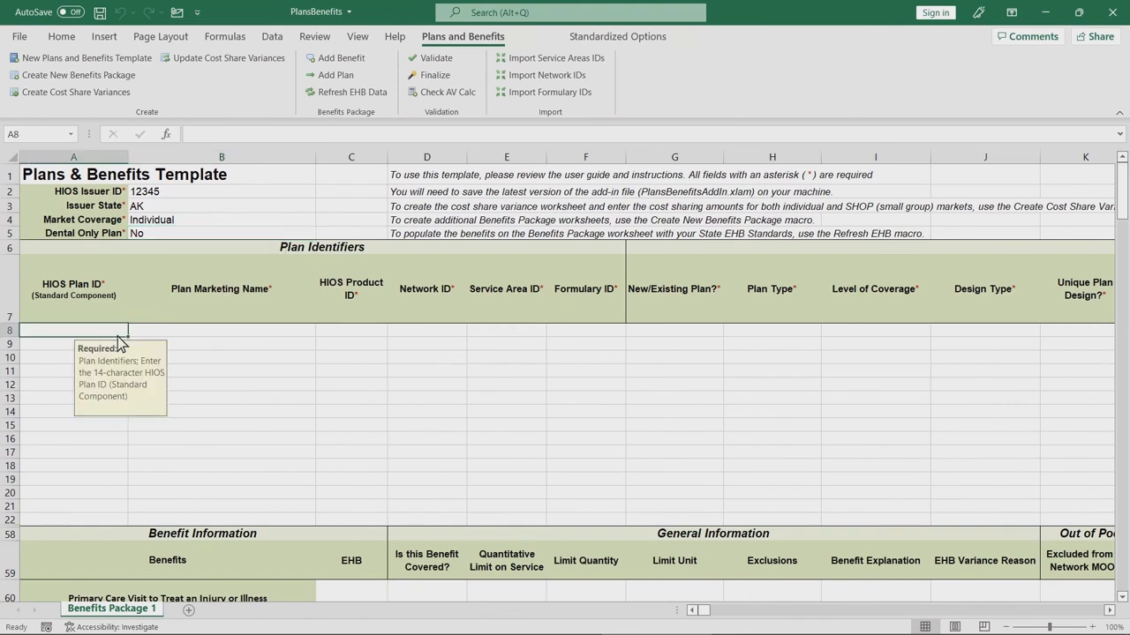
pyautogui.write('1234')
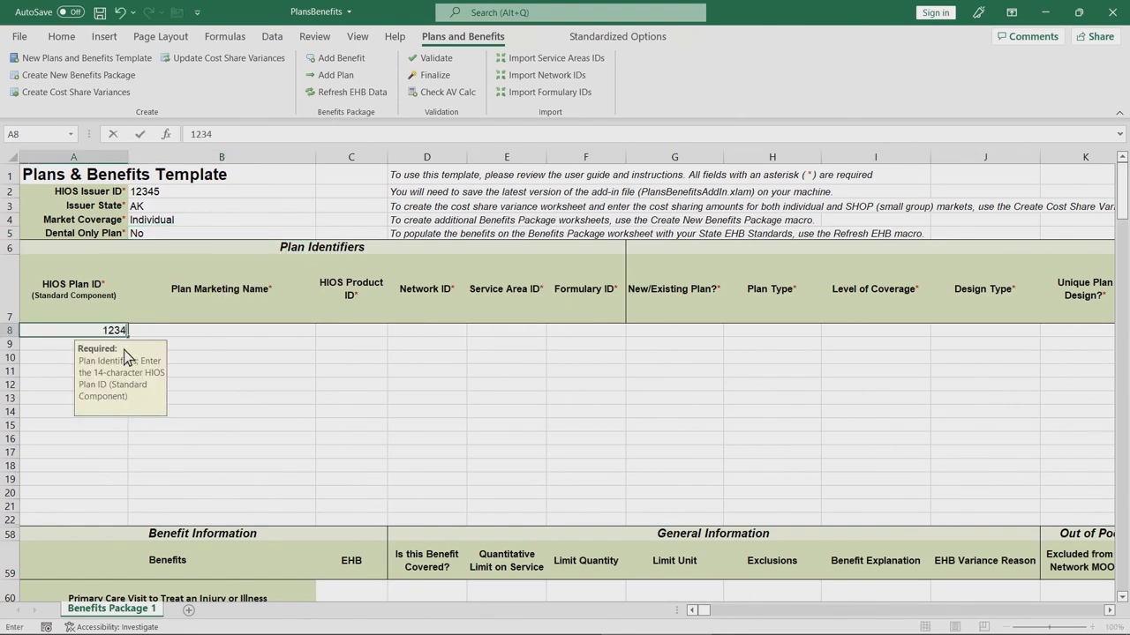
pyautogui.write('5AK1234567')
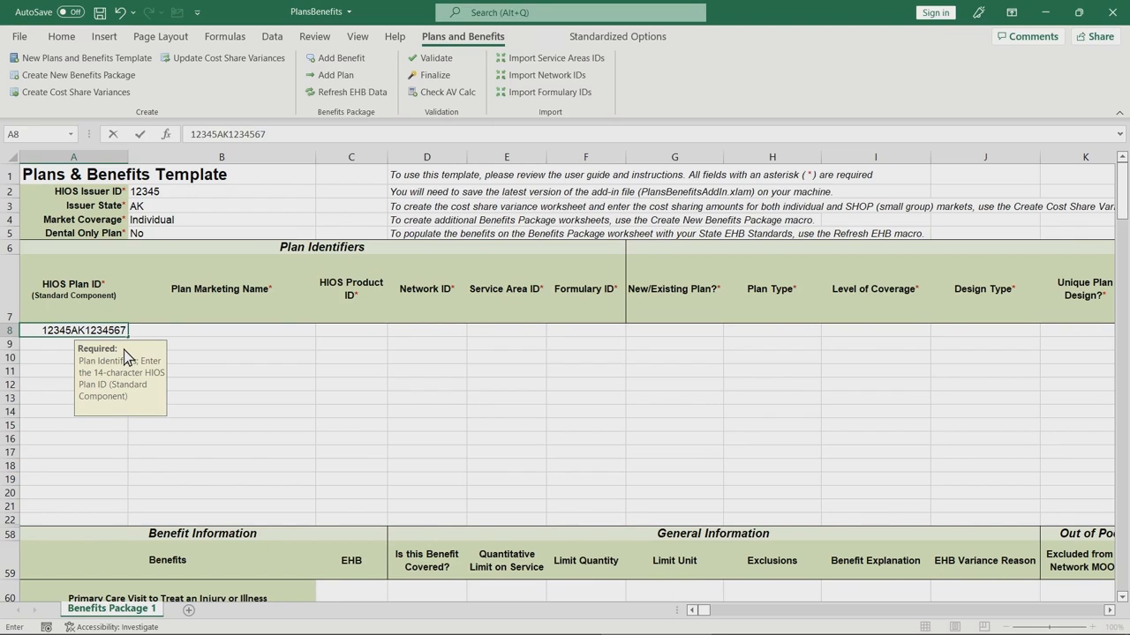
pyautogui.click(211, 334)
pyautogui.write('Plan Marketing Name*Provider Silve')
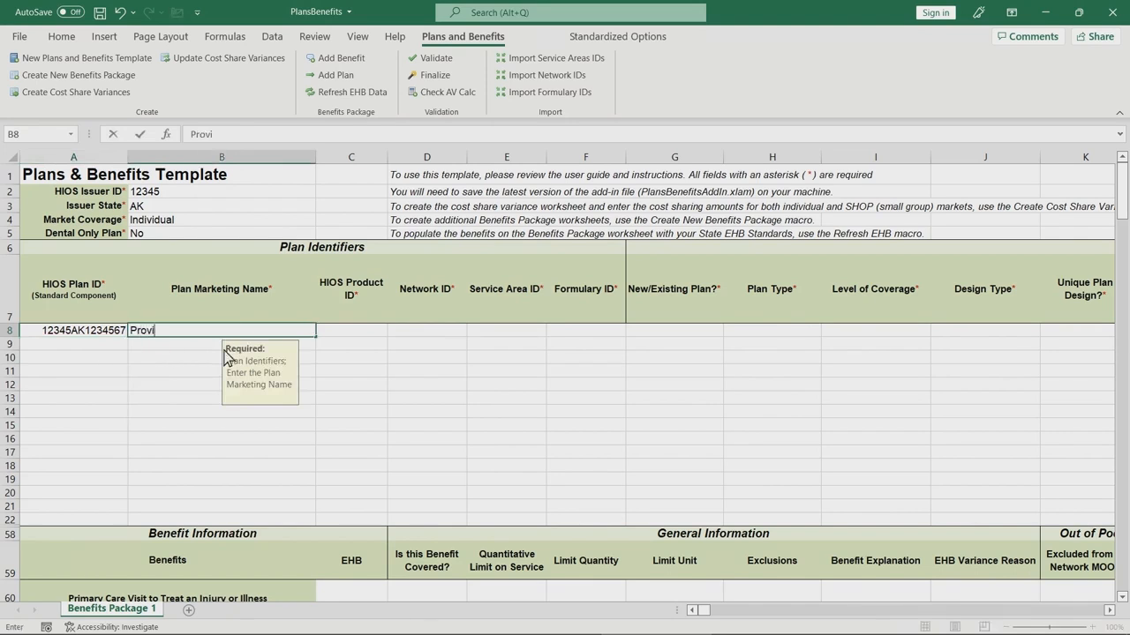
pyautogui.write('r Plan')
# Enter HIOS Product ID 12345AK123 and choose Network ID AKN001 for the Provider Silver Plan.
pyautogui.click(336, 336)
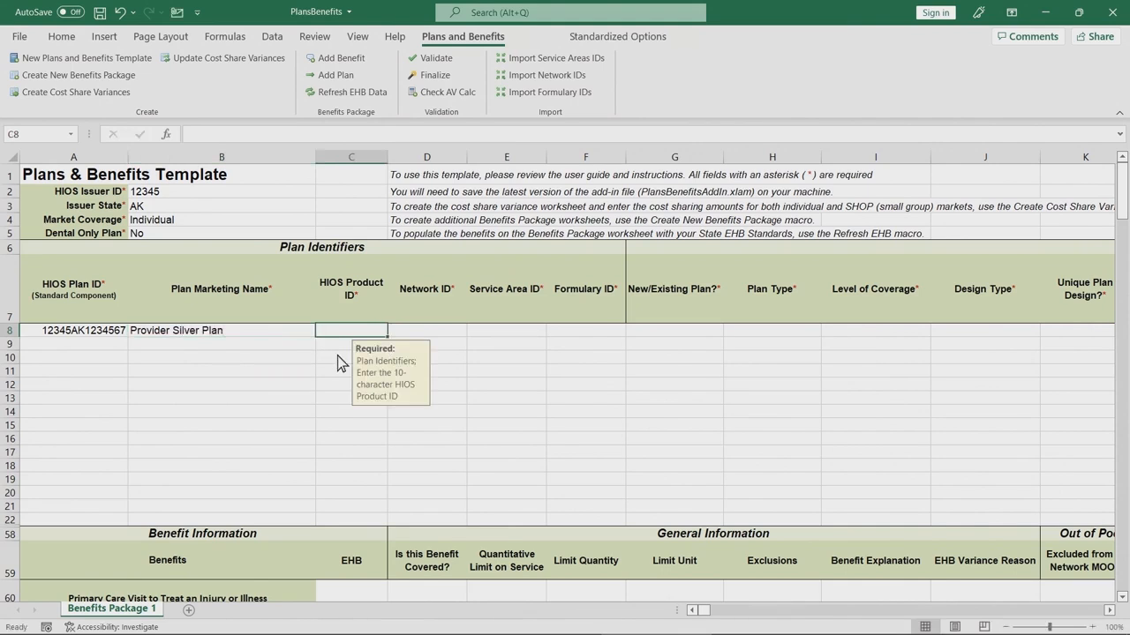
pyautogui.write('12345AK123')
pyautogui.click(435, 338)
pyautogui.click(473, 330)
pyautogui.click(459, 341)
# Choose Service Area ID AKS001 and Formulary ID AKF001 for the Provider Silver Plan.
pyautogui.click(487, 341)
pyautogui.click(555, 333)
pyautogui.click(441, 342)
pyautogui.click(569, 331)
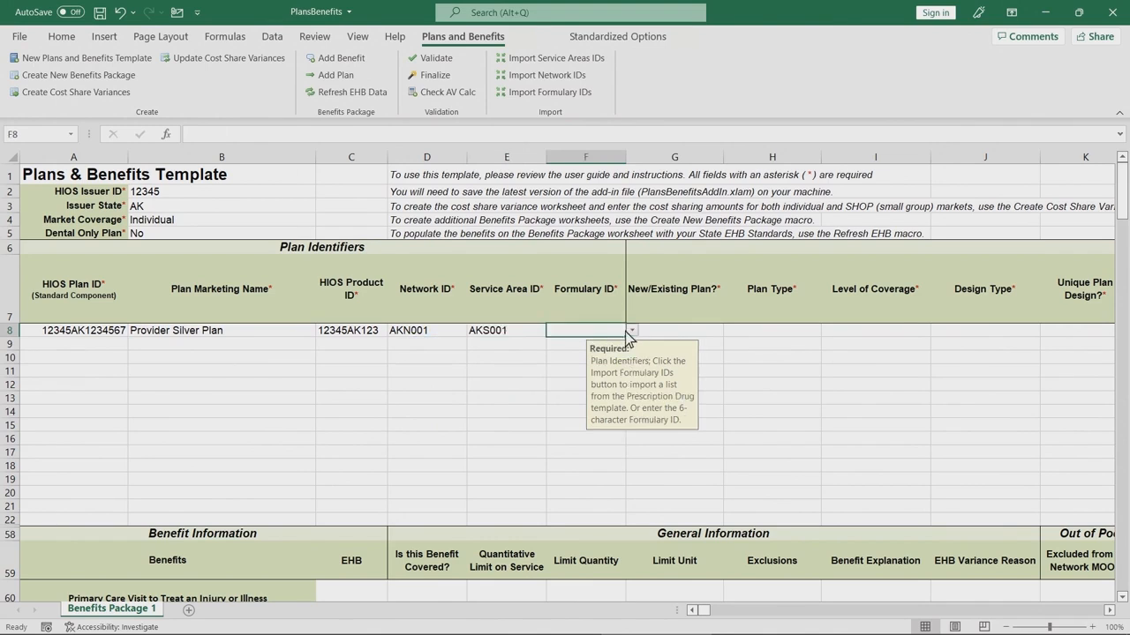
pyautogui.click(631, 331)
pyautogui.click(601, 344)
# Mark the Provider Silver Plan as New and set its Plan Type to PPO.
pyautogui.click(706, 336)
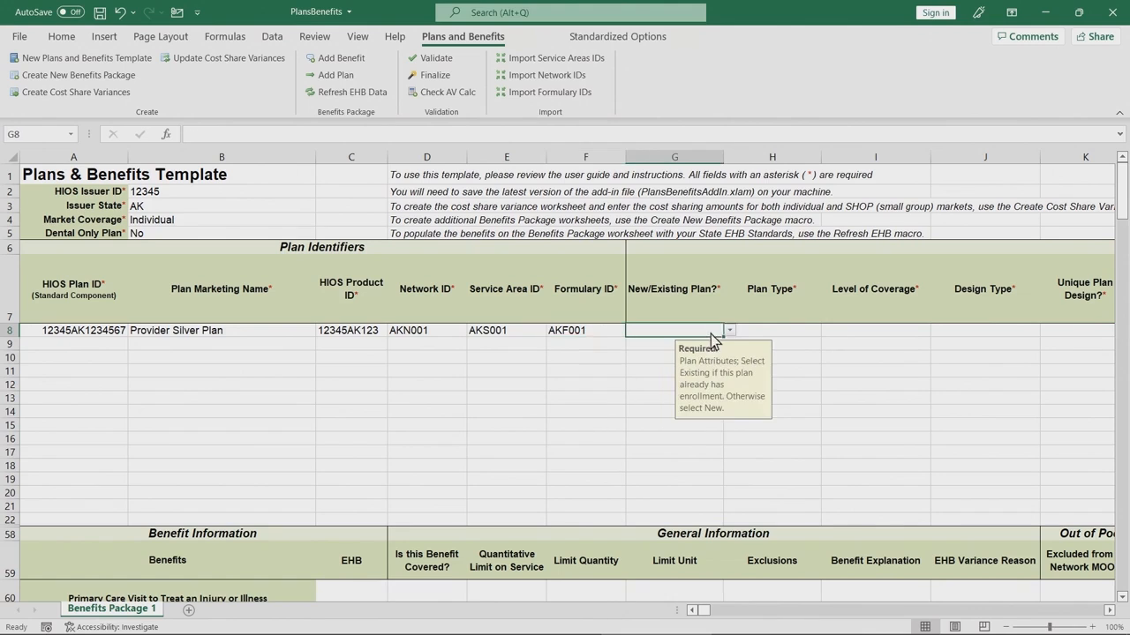
pyautogui.click(729, 330)
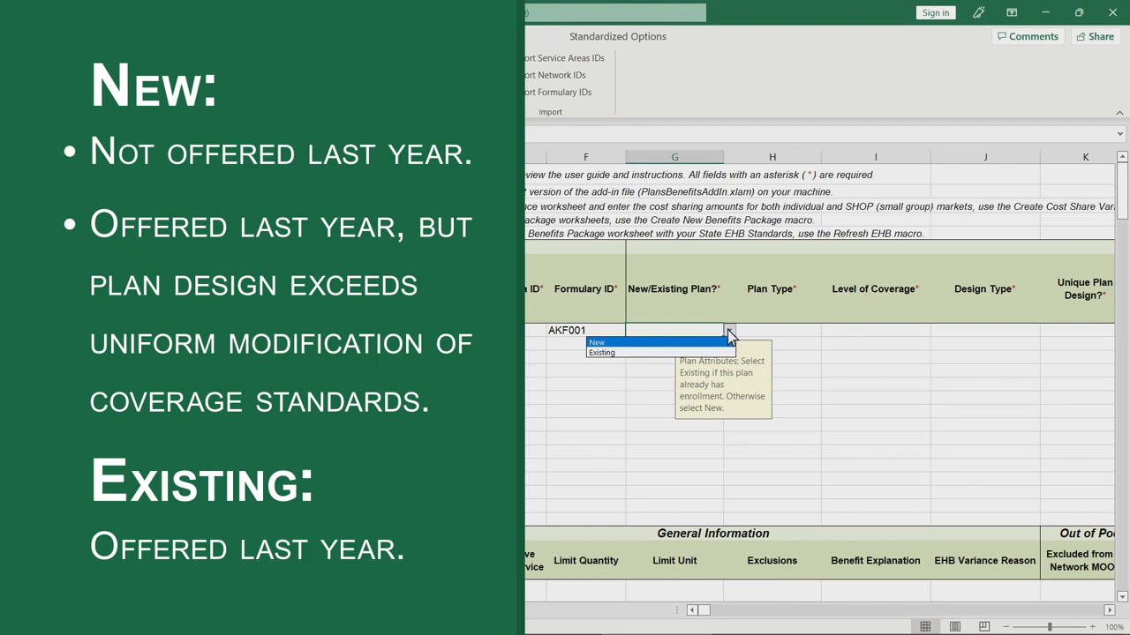
pyautogui.click(722, 343)
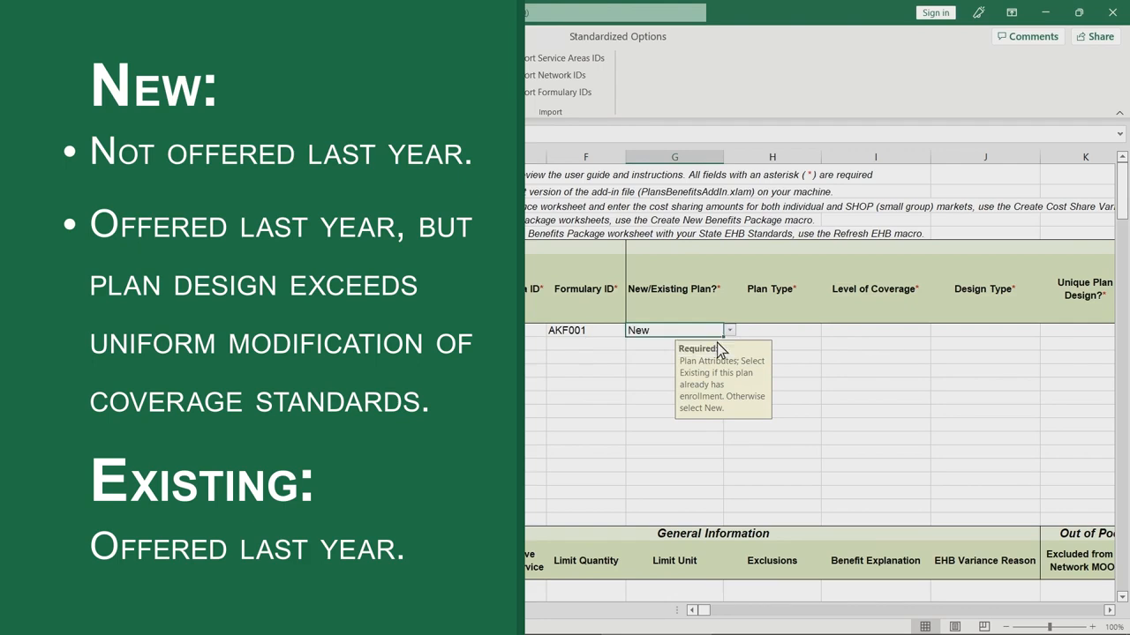
pyautogui.click(817, 340)
pyautogui.click(827, 331)
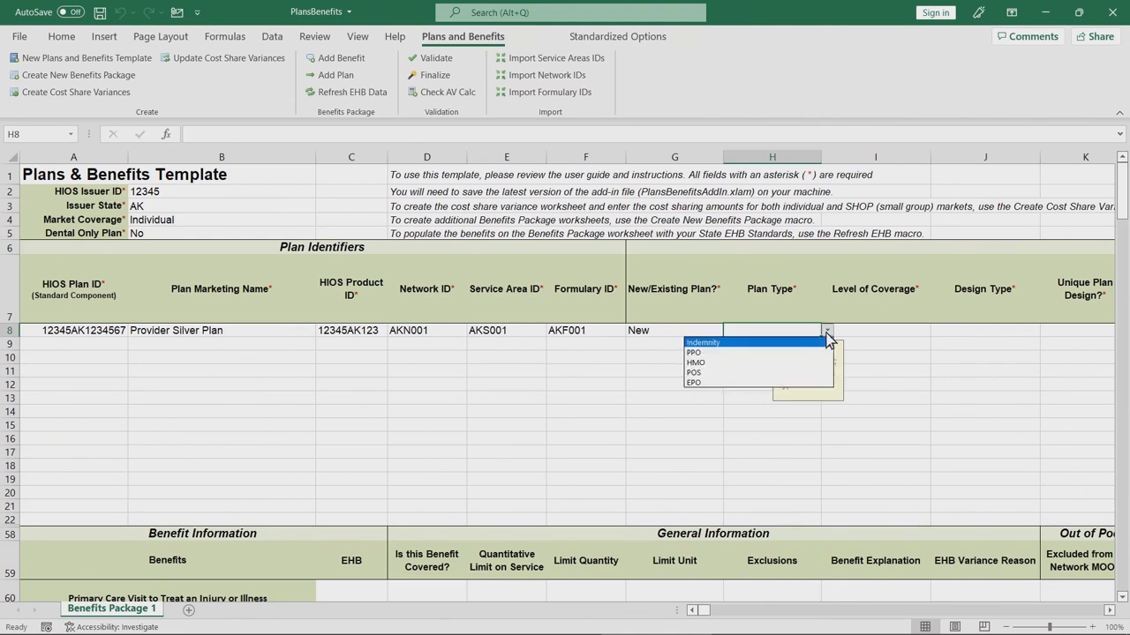
pyautogui.click(822, 352)
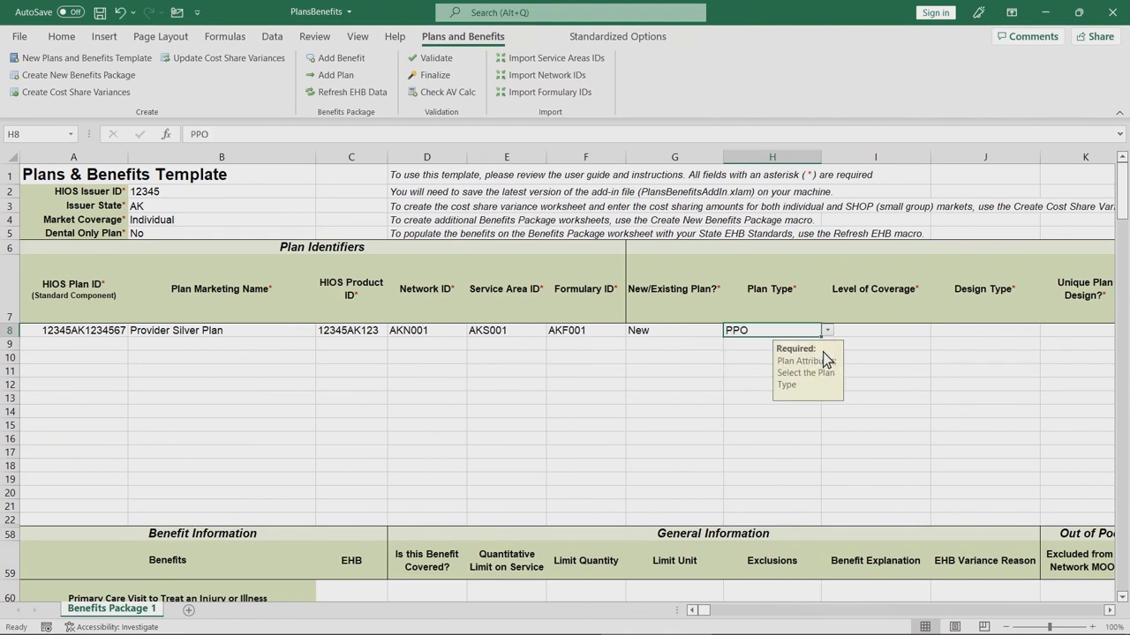
# Set the Level of Coverage for the Provider Silver Plan to Silver.
pyautogui.click(899, 334)
pyautogui.click(936, 330)
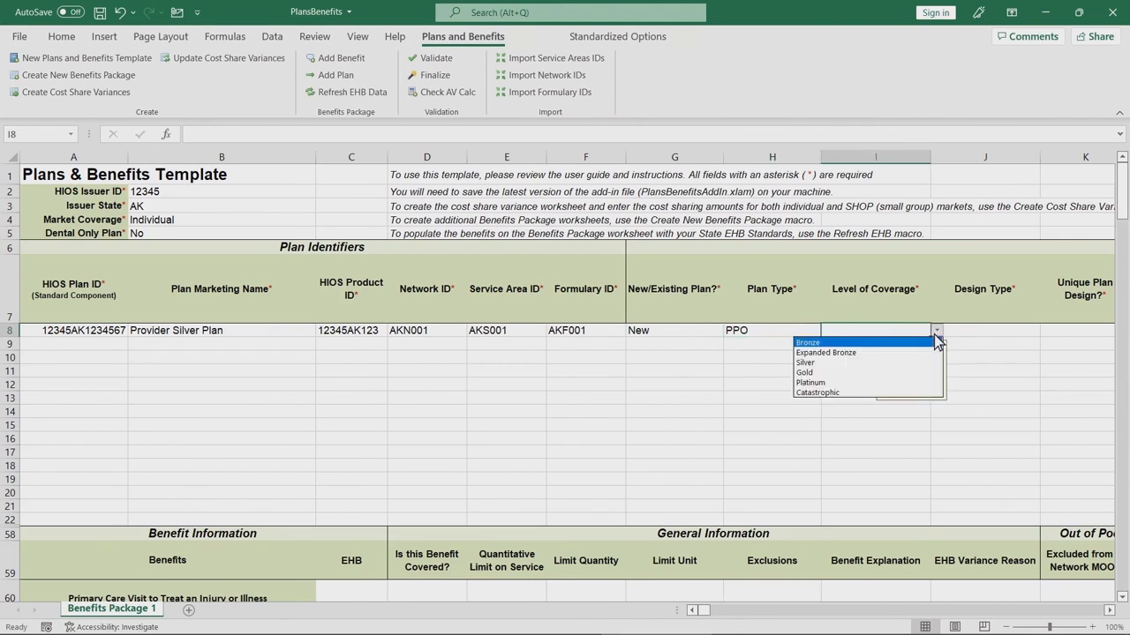
pyautogui.click(932, 363)
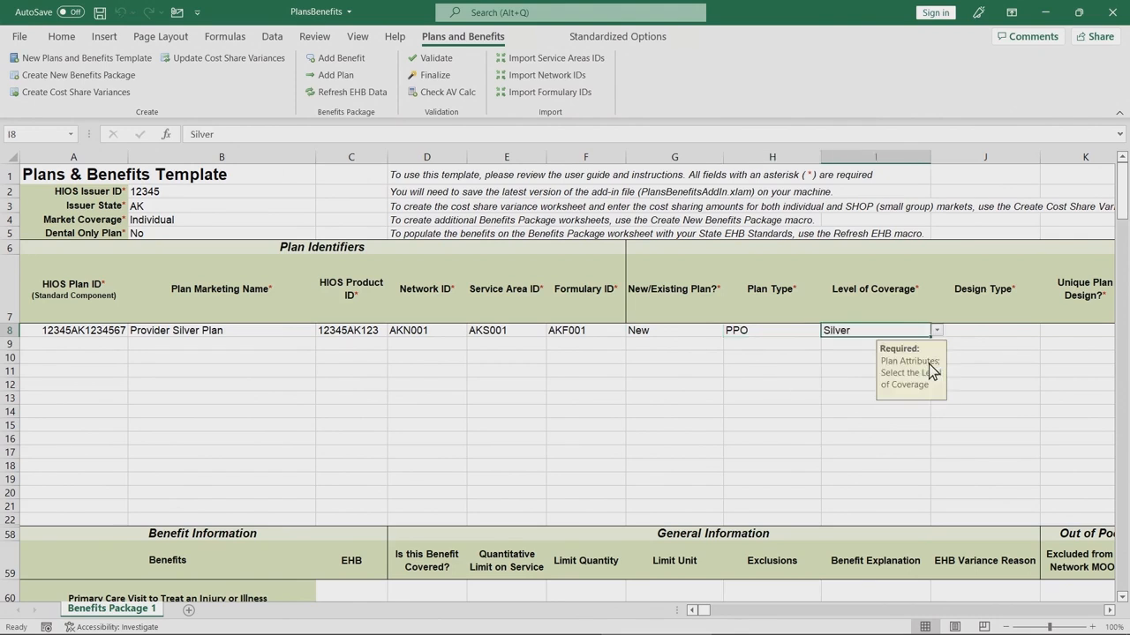
# Set the Provider Silver Plan's Design Type to Not Applicable and its Unique Plan Design to No.
pyautogui.click(1002, 333)
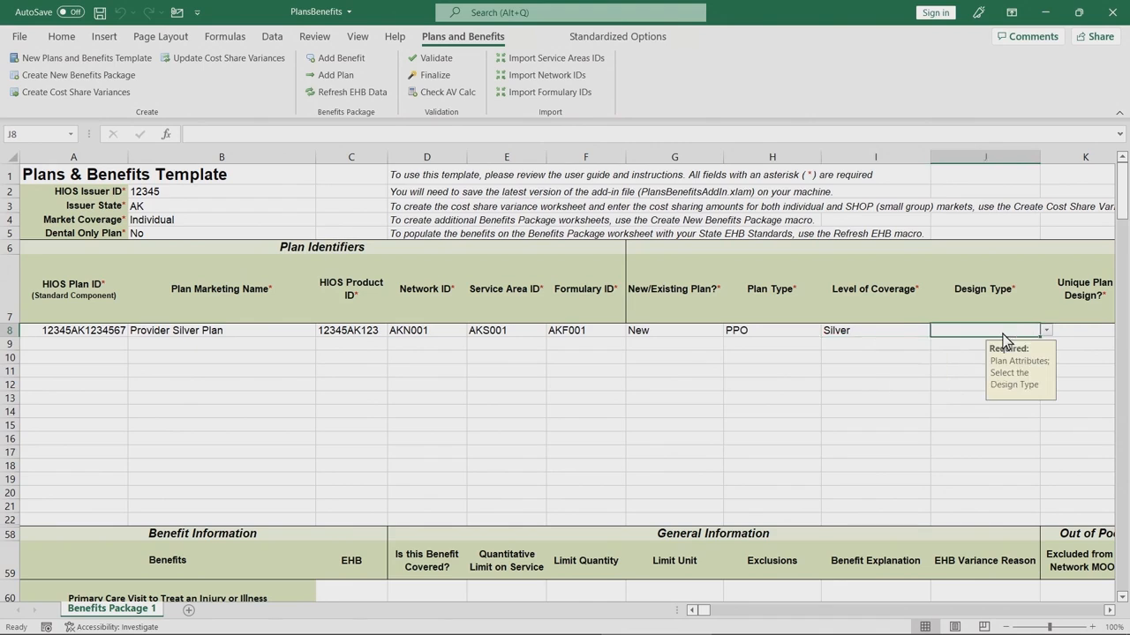
pyautogui.click(1045, 331)
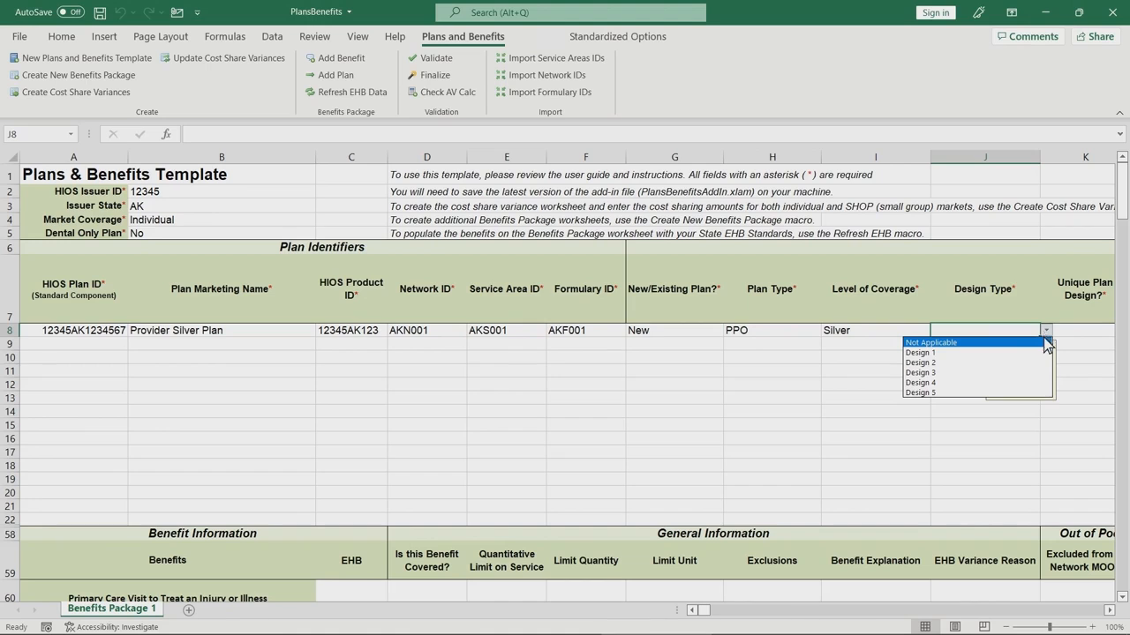
pyautogui.click(1043, 343)
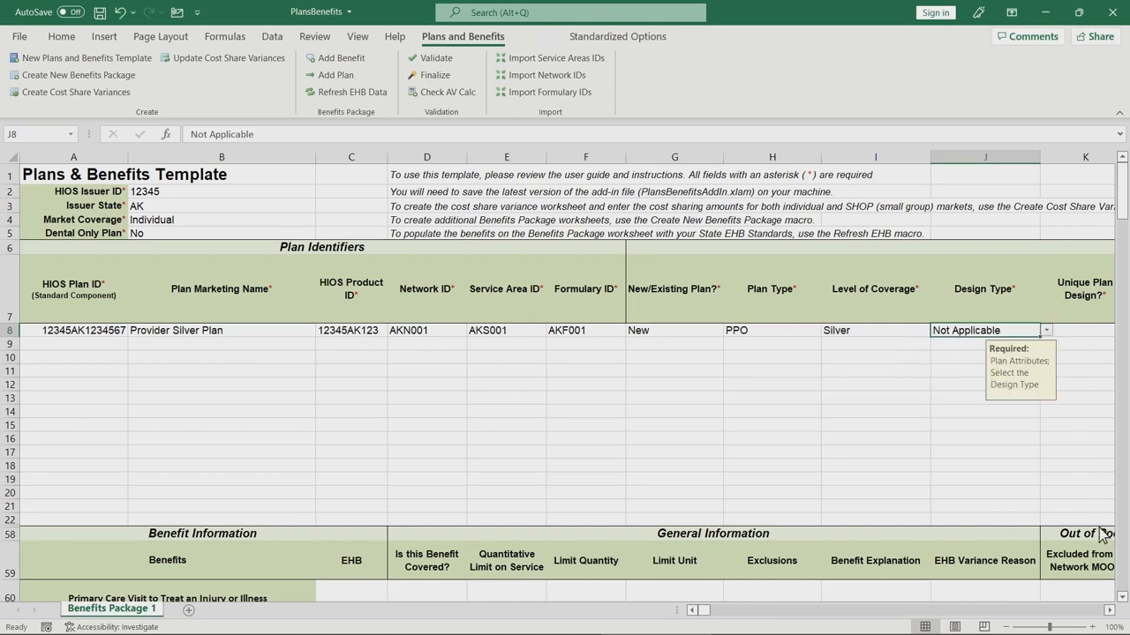
pyautogui.click(1111, 610)
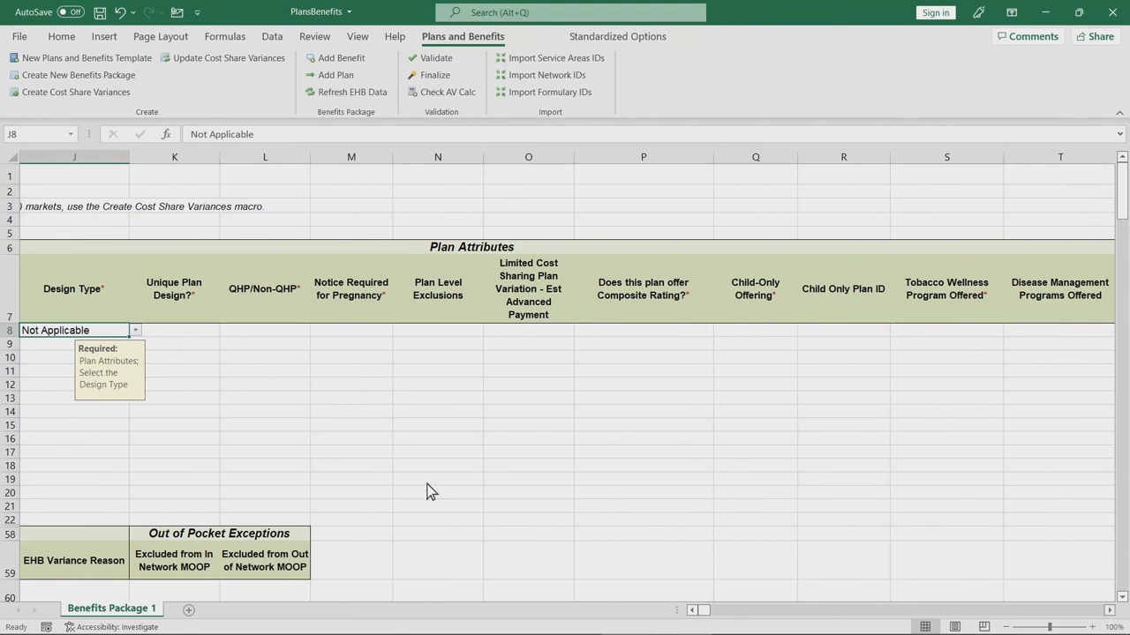
pyautogui.click(179, 333)
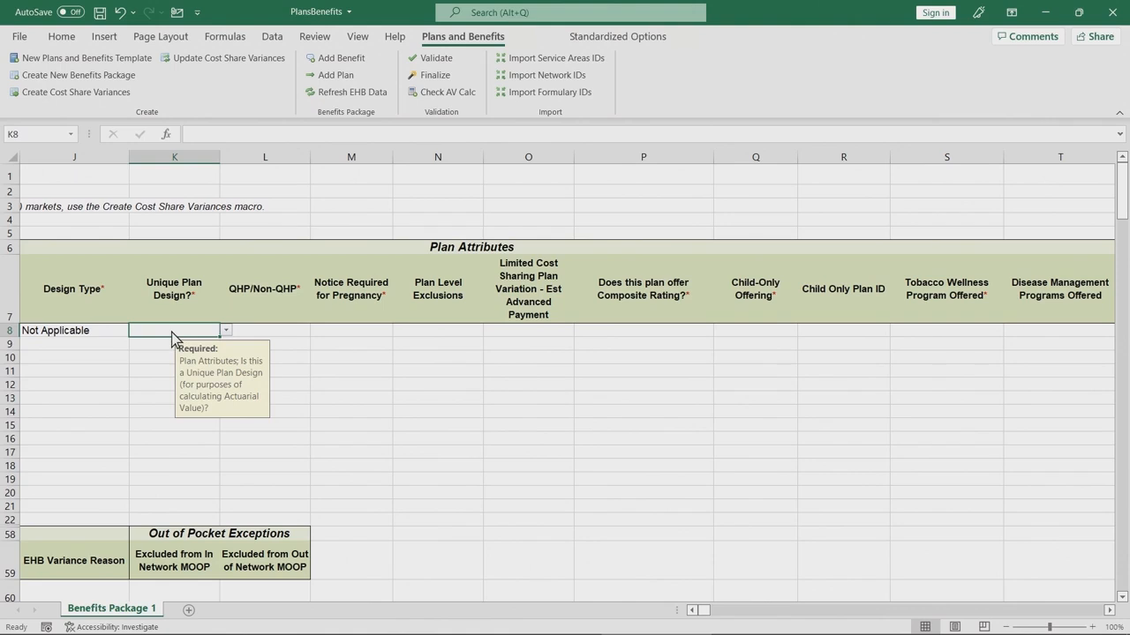
pyautogui.click(226, 331)
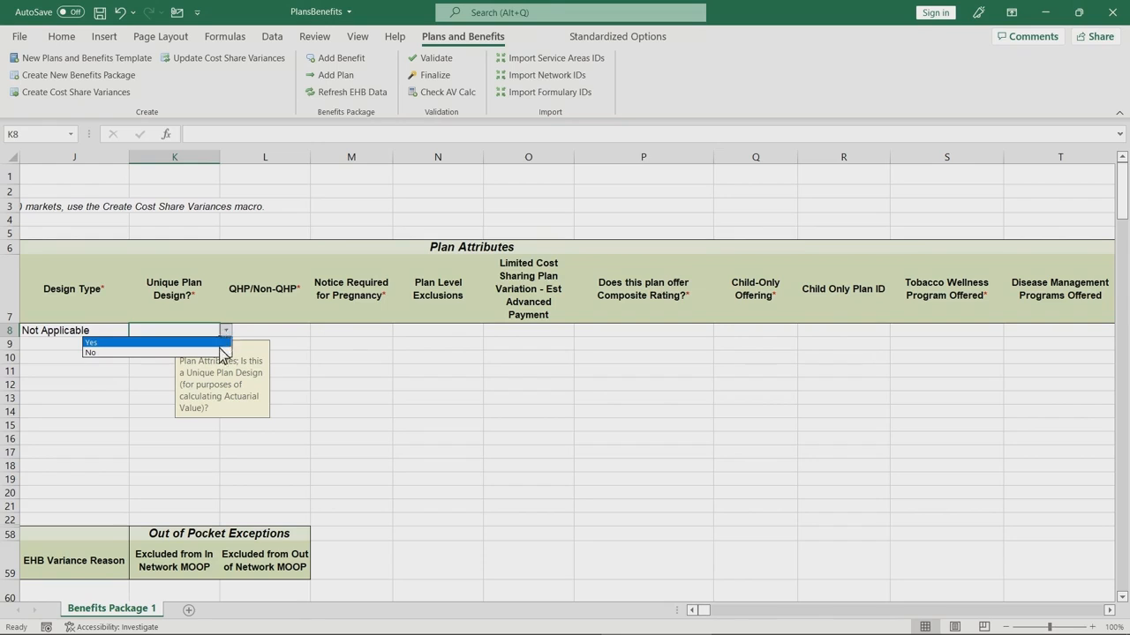
pyautogui.click(220, 353)
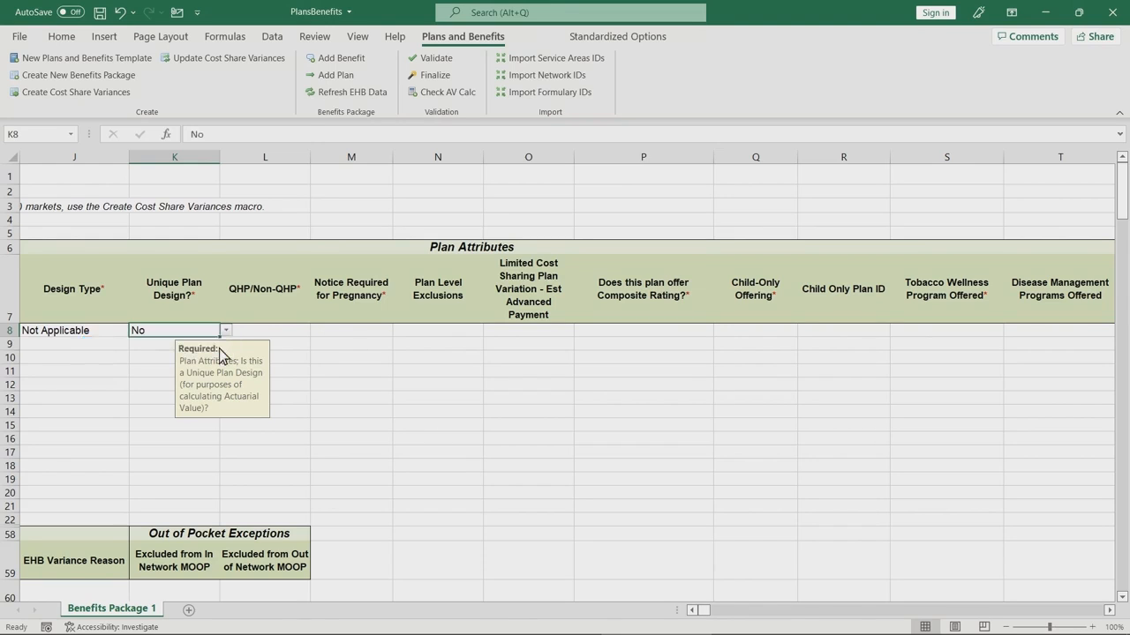
# Set QHP/Non-QHP to On the Exchange and Notice Required for Pregnancy to Yes for the silver plan.
pyautogui.click(267, 334)
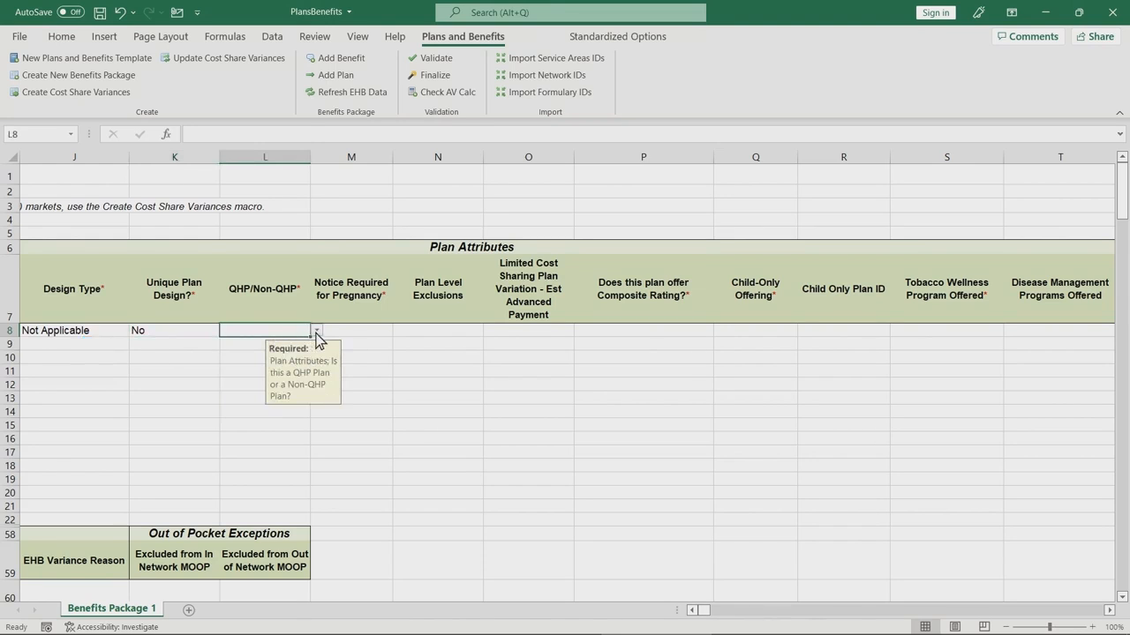
pyautogui.click(316, 331)
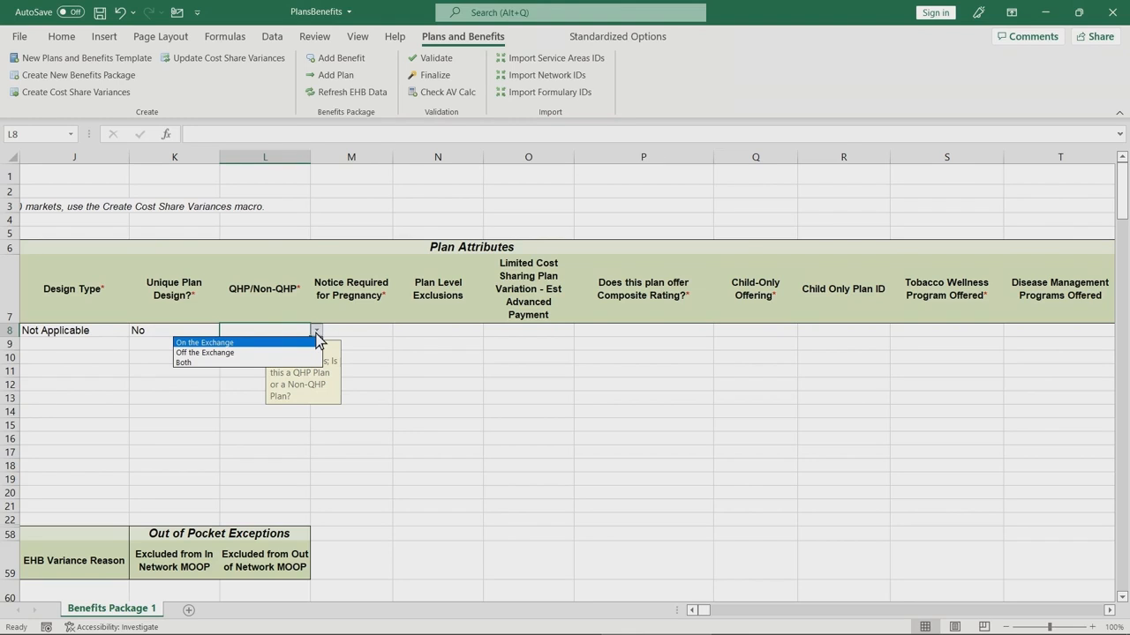
pyautogui.click(301, 343)
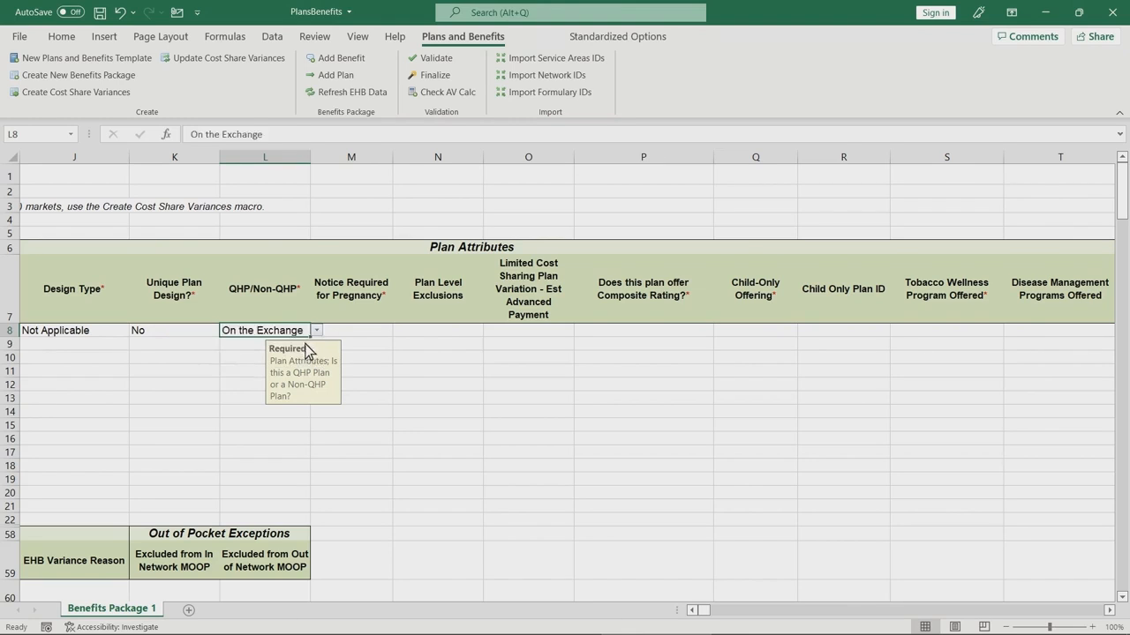
pyautogui.click(367, 335)
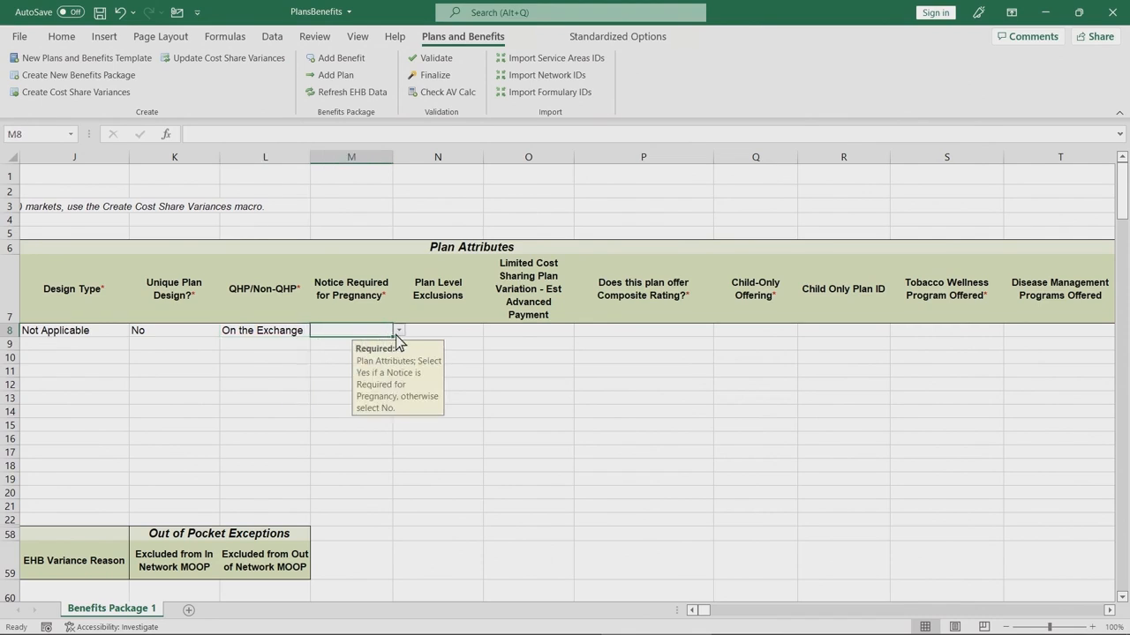
pyautogui.click(398, 333)
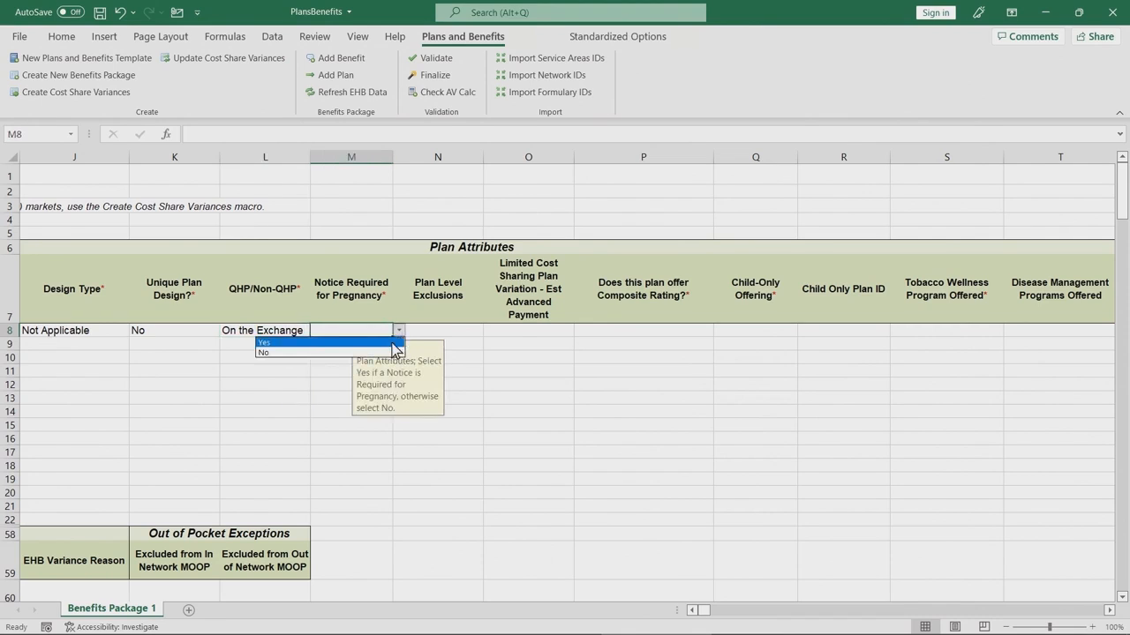
pyautogui.click(392, 343)
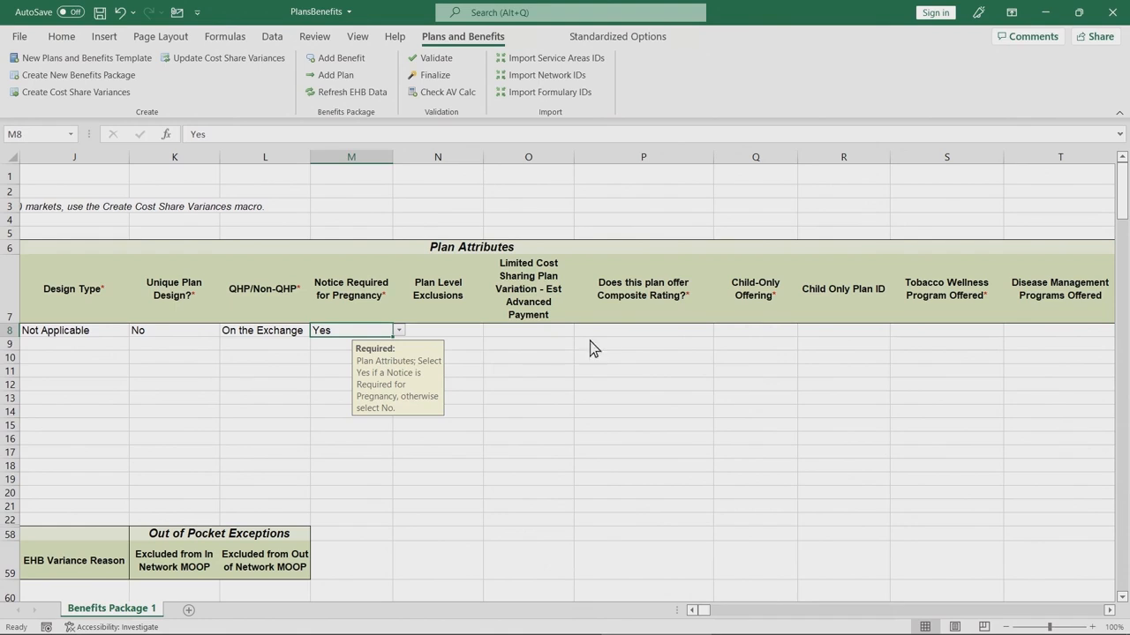
# Set Composite Rating to No and Child-Only Offering to Allows Adult and Child-Only for the silver plan.
pyautogui.click(671, 333)
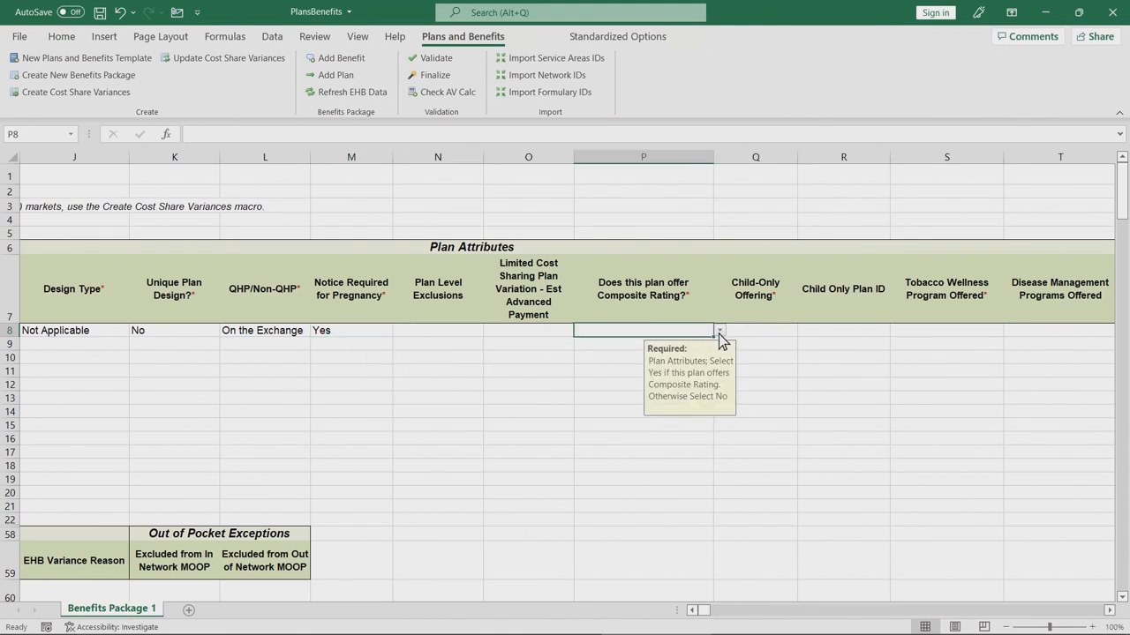
pyautogui.click(719, 332)
pyautogui.click(693, 354)
pyautogui.click(789, 338)
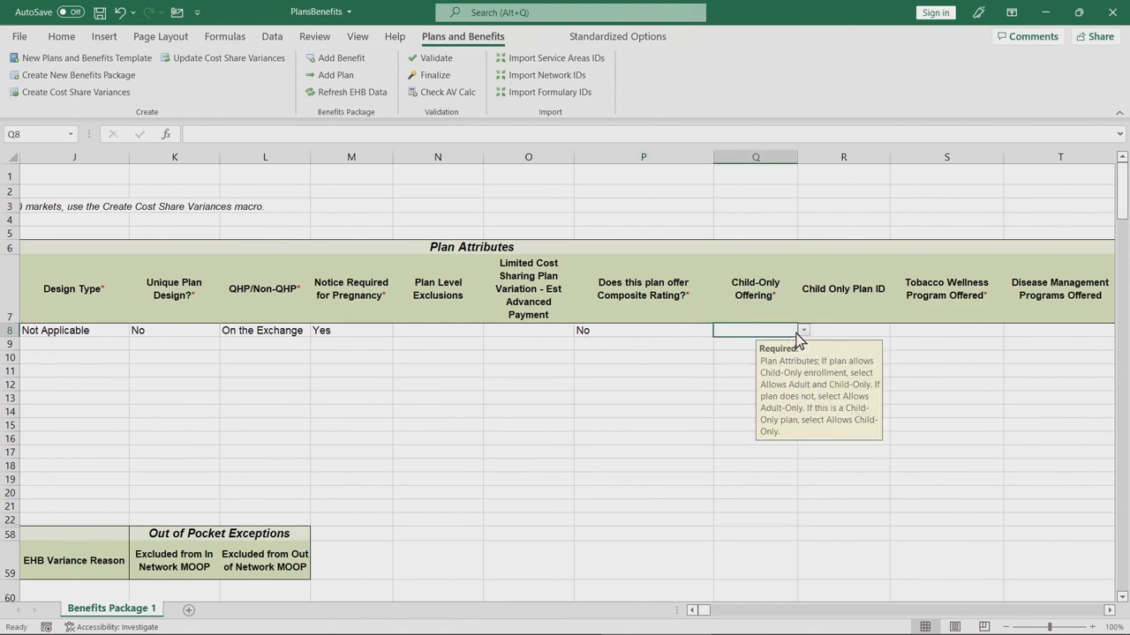
pyautogui.click(803, 332)
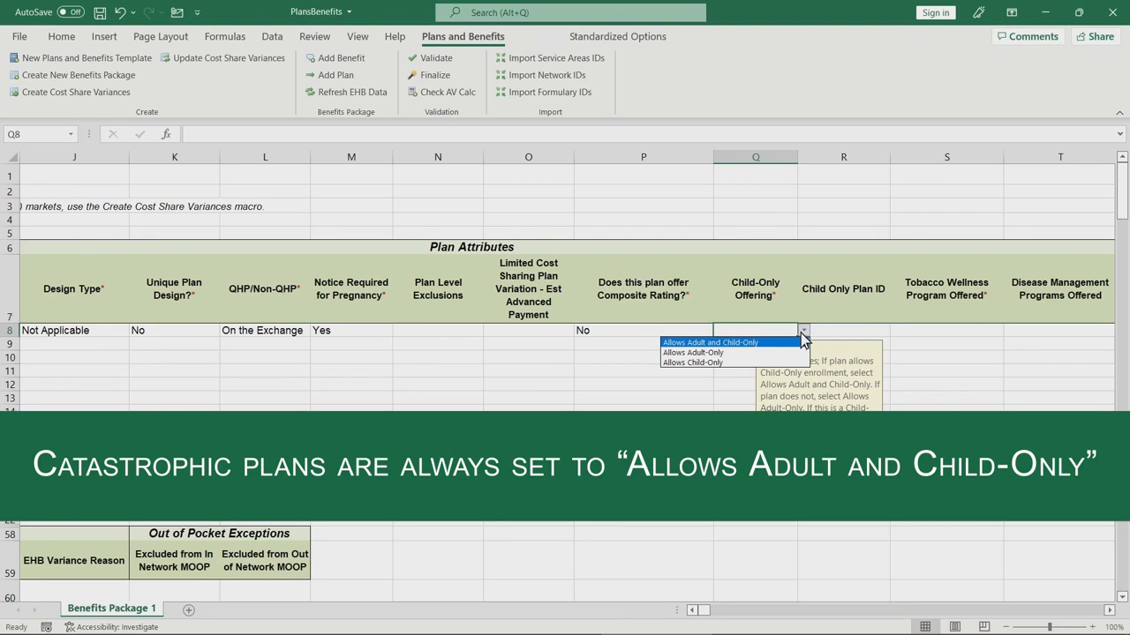
pyautogui.click(770, 343)
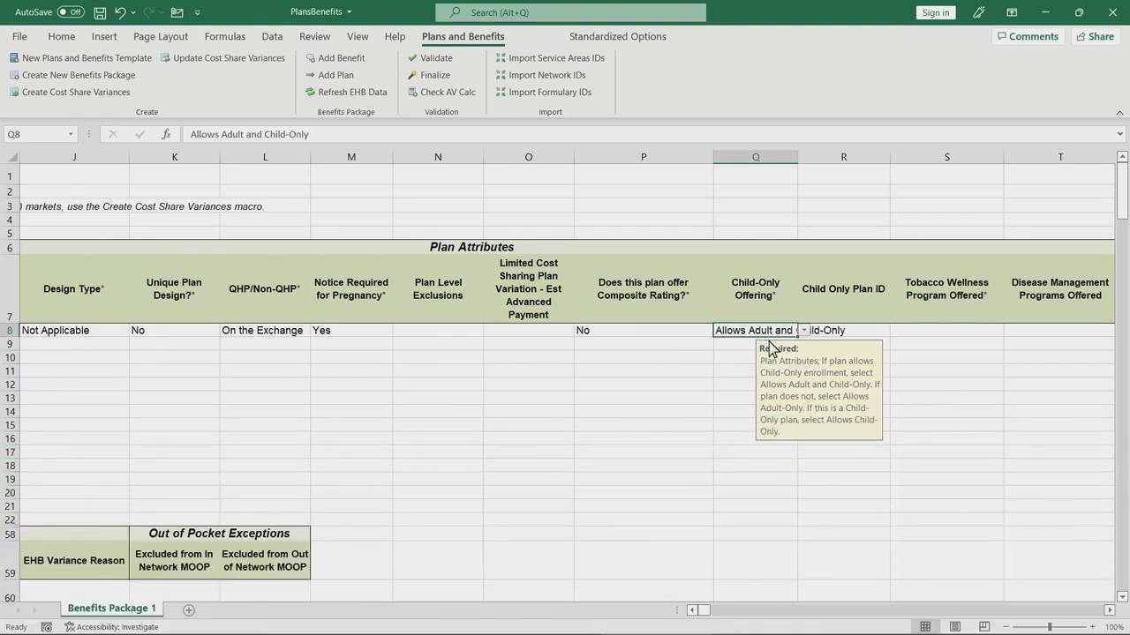
# Set Tobacco Wellness Program Offered to Yes for the silver plan.
pyautogui.click(913, 334)
pyautogui.click(1009, 332)
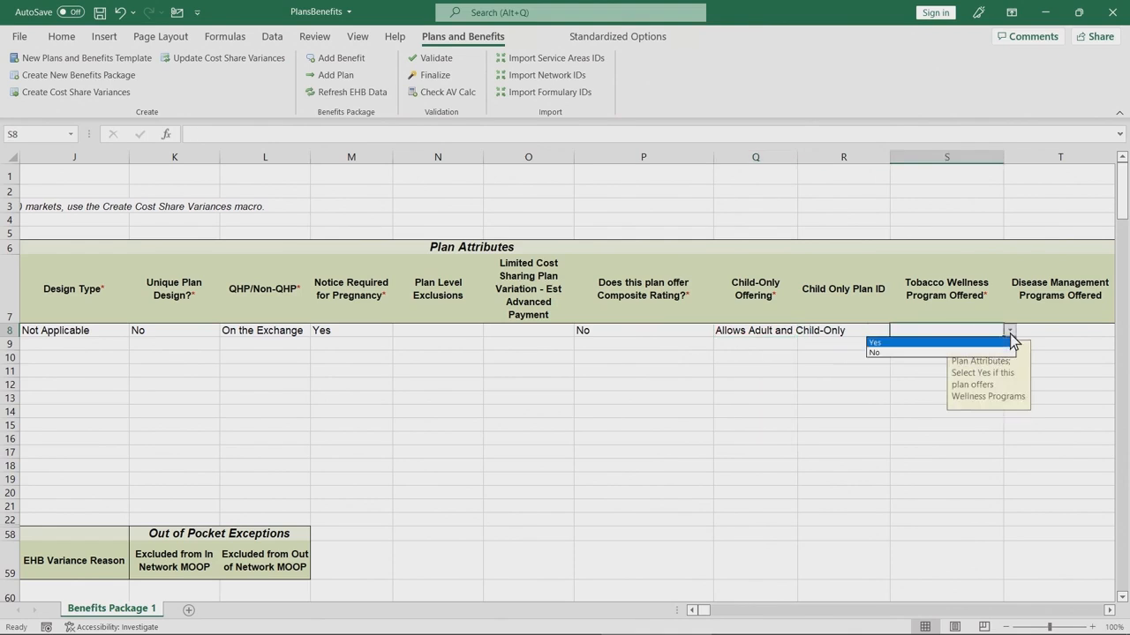
pyautogui.click(997, 343)
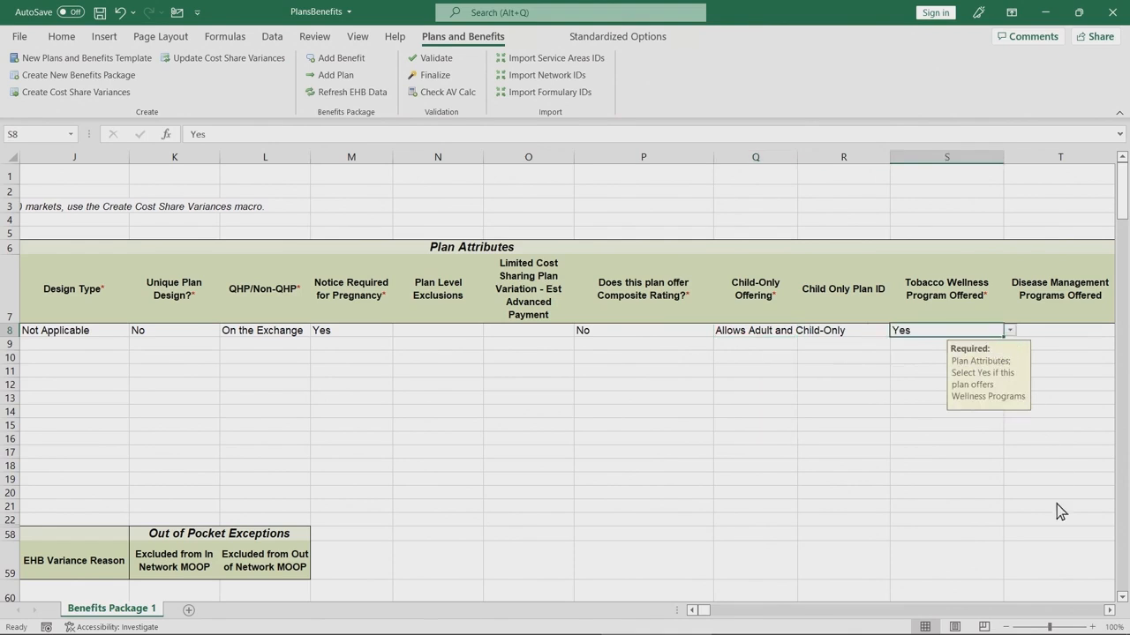
# Choose Depression and Pregnancy as the Disease Management Programs Offered by the silver plan.
pyautogui.moveTo(1108, 613); pyautogui.dragTo(1107, 612)
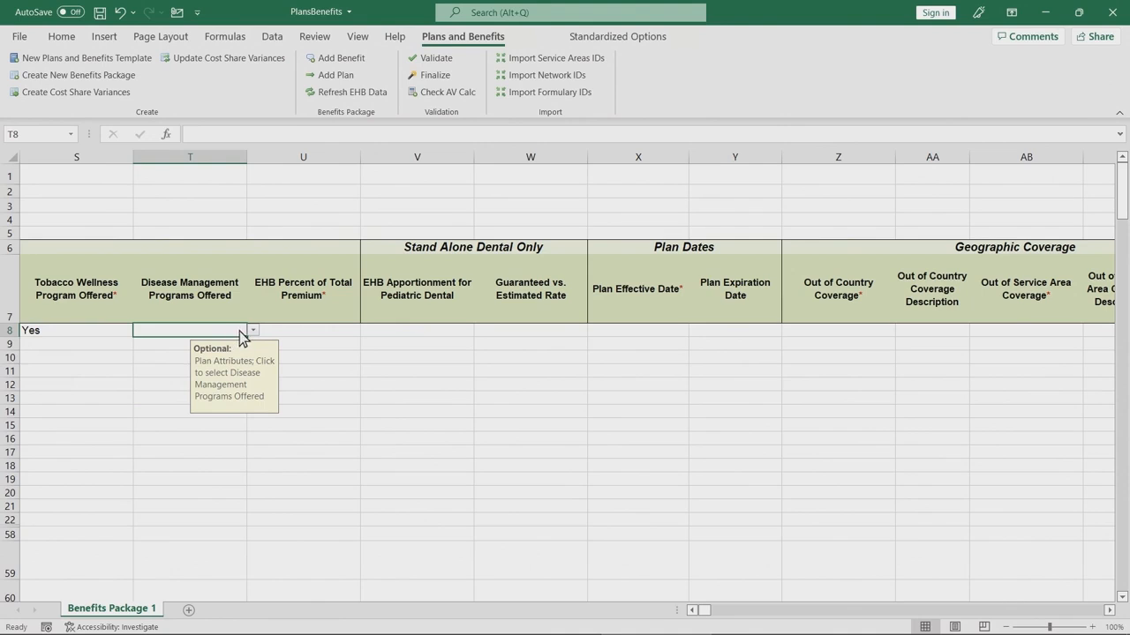
pyautogui.click(252, 330)
pyautogui.click(249, 344)
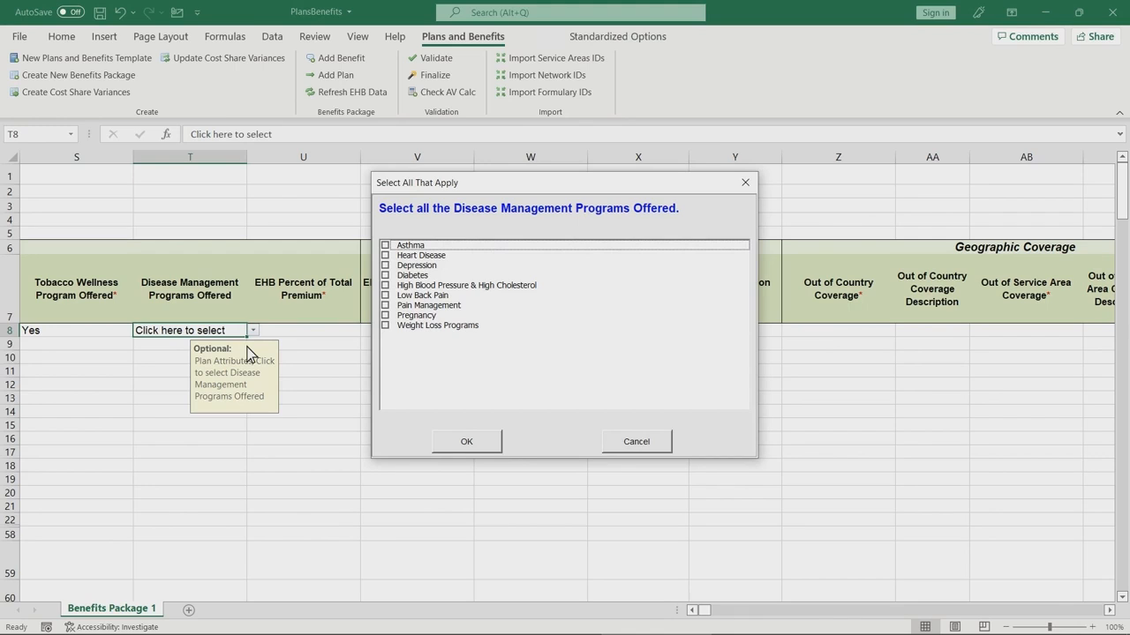
pyautogui.click(390, 267)
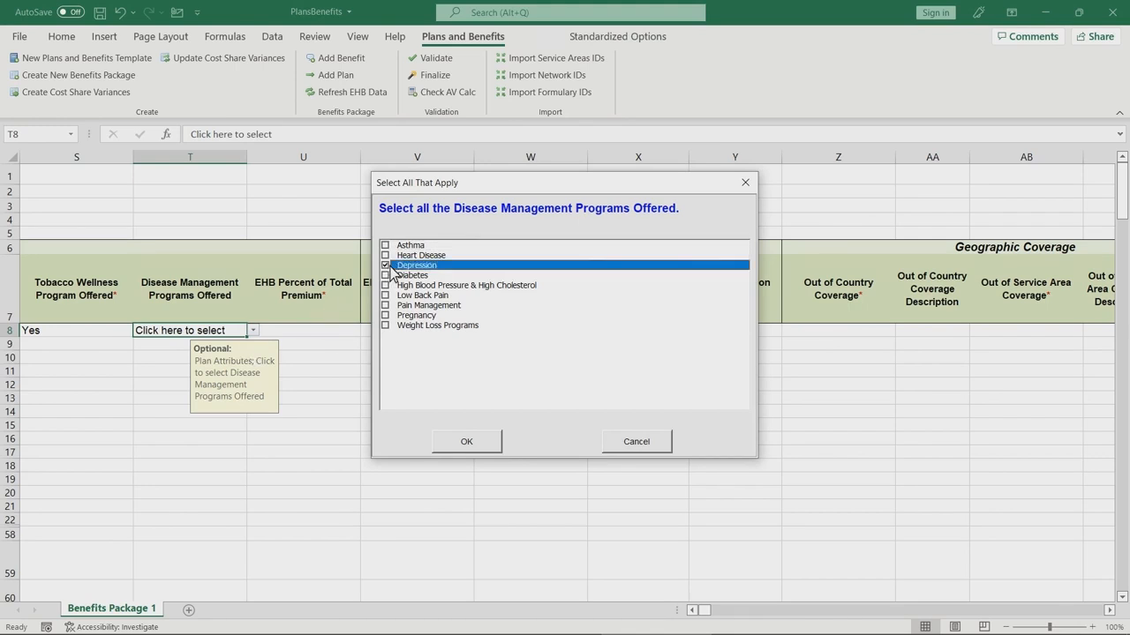
pyautogui.click(389, 316)
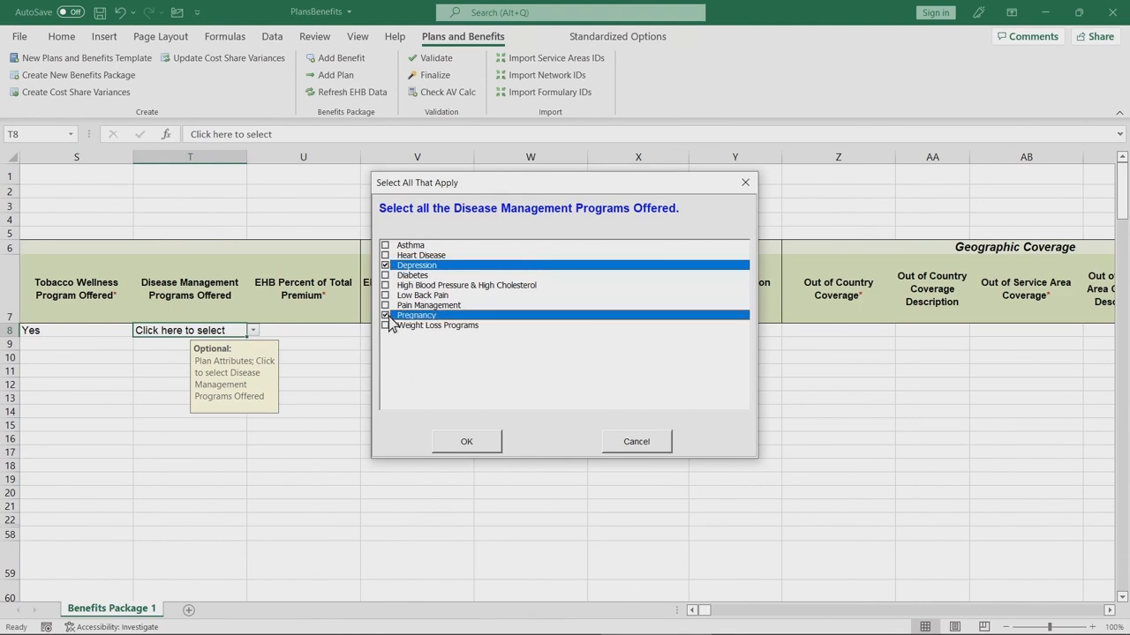
pyautogui.click(442, 440)
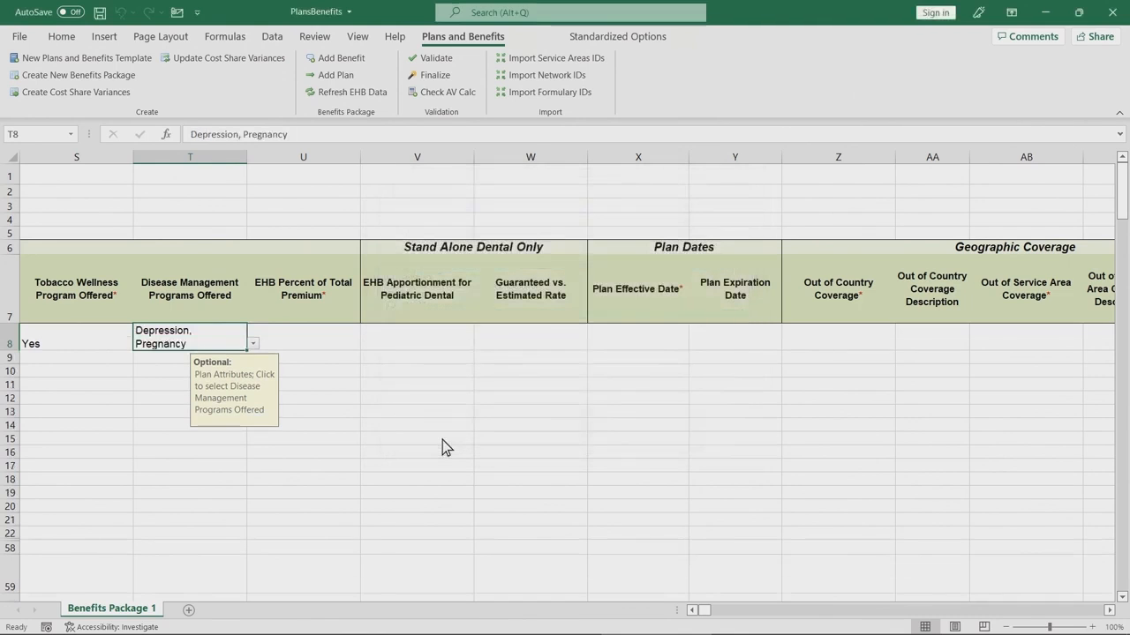
# Enter 99.60% as the silver plan's EHB Percent of Total Premium.
pyautogui.click(343, 341)
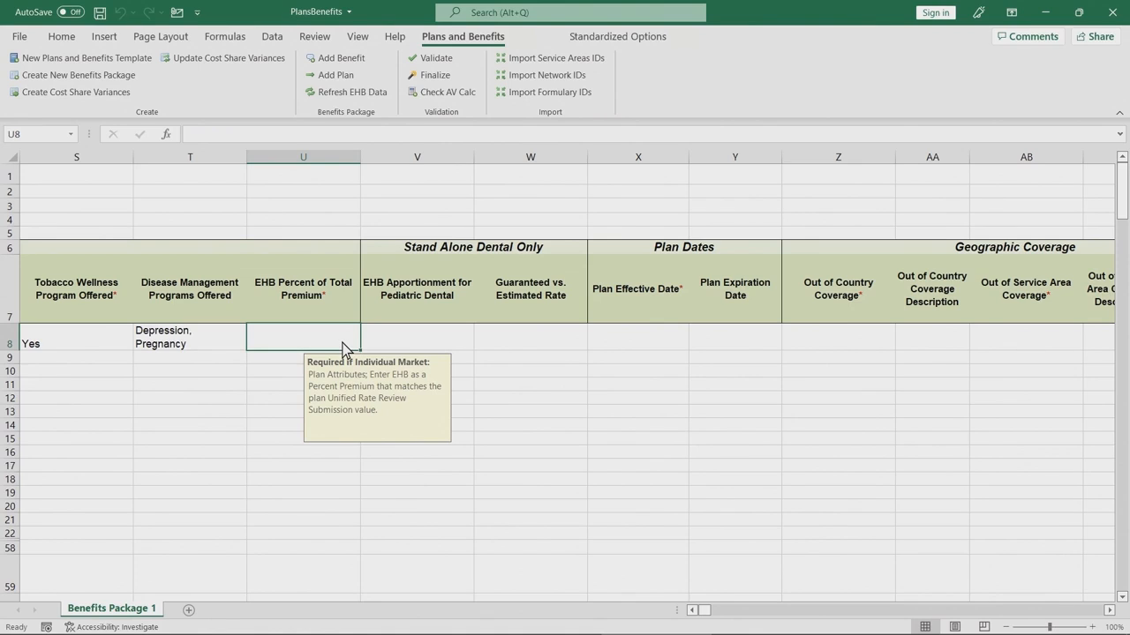
pyautogui.write('99.')
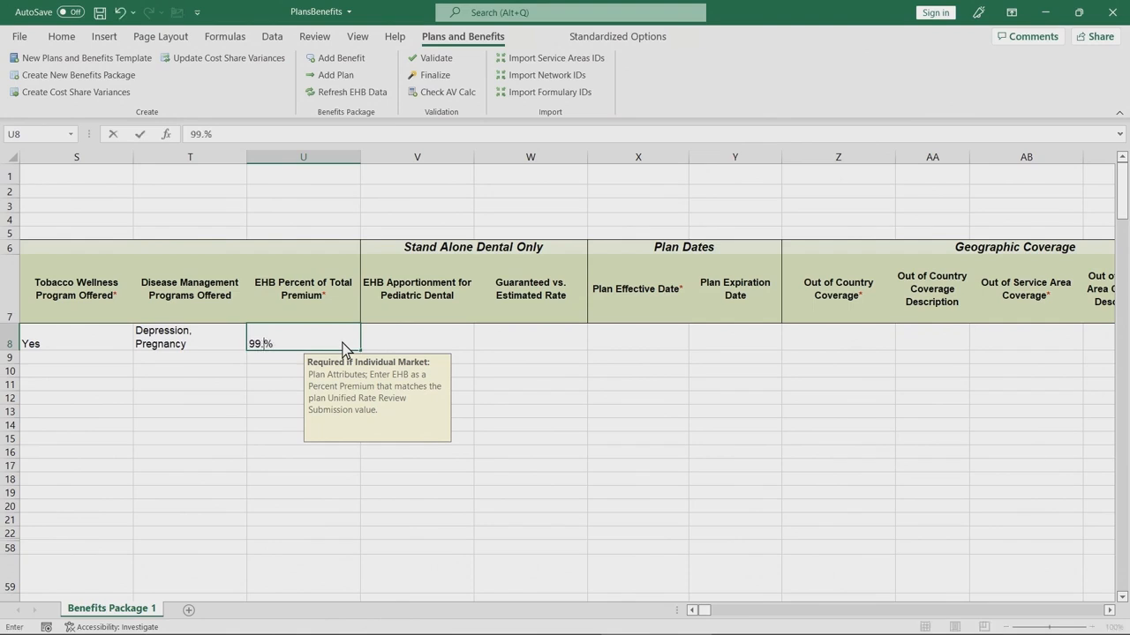
pyautogui.write('60')
# Enter 01/01/2023 as the Plan Effective Date and 12/31/2023 as the Plan Expiration Date.
pyautogui.click(675, 351)
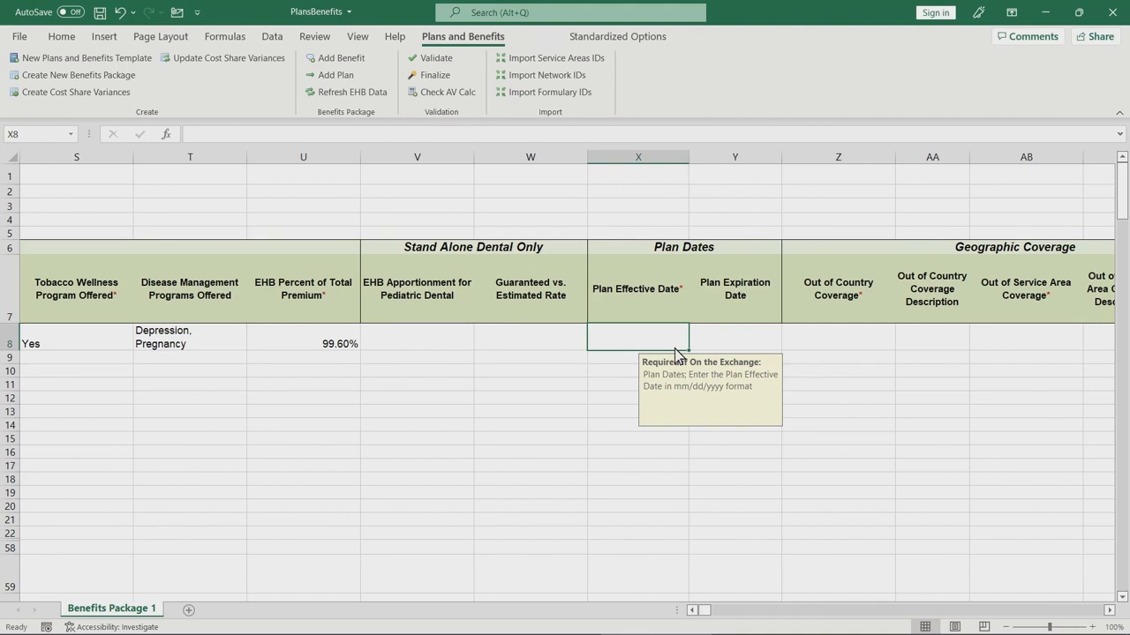
pyautogui.write('0')
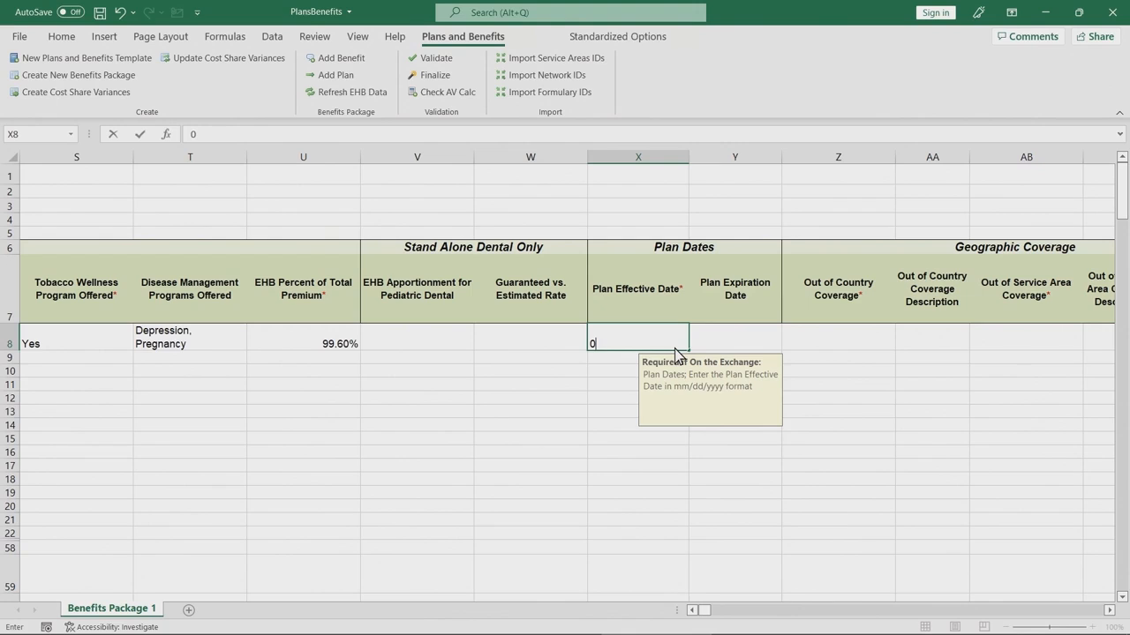
pyautogui.write('1/01/2023')
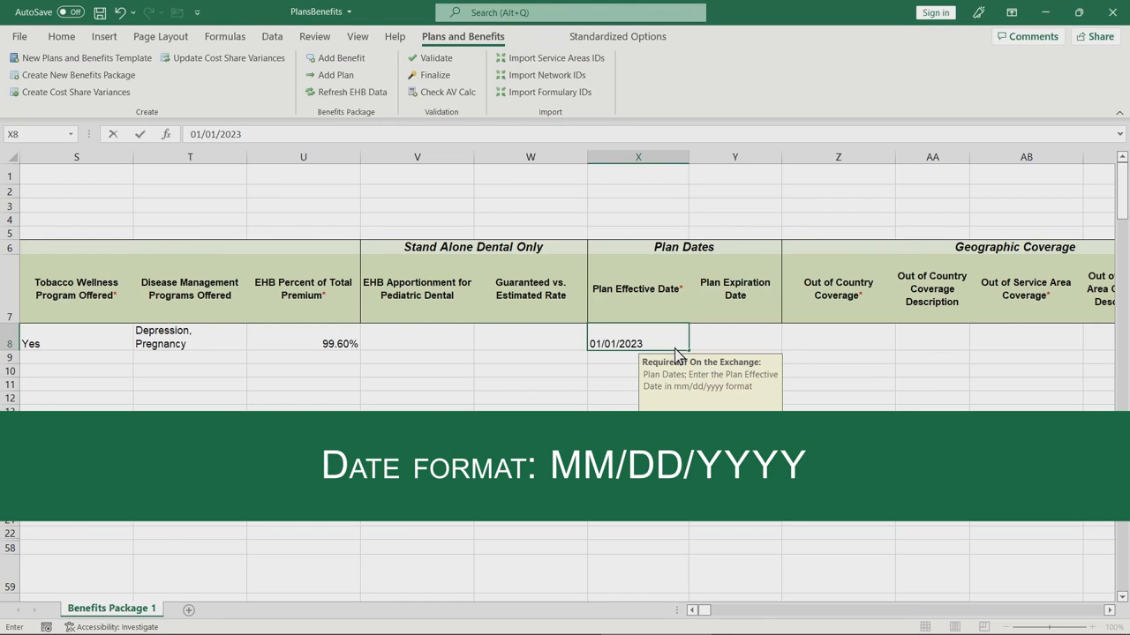
pyautogui.click(751, 347)
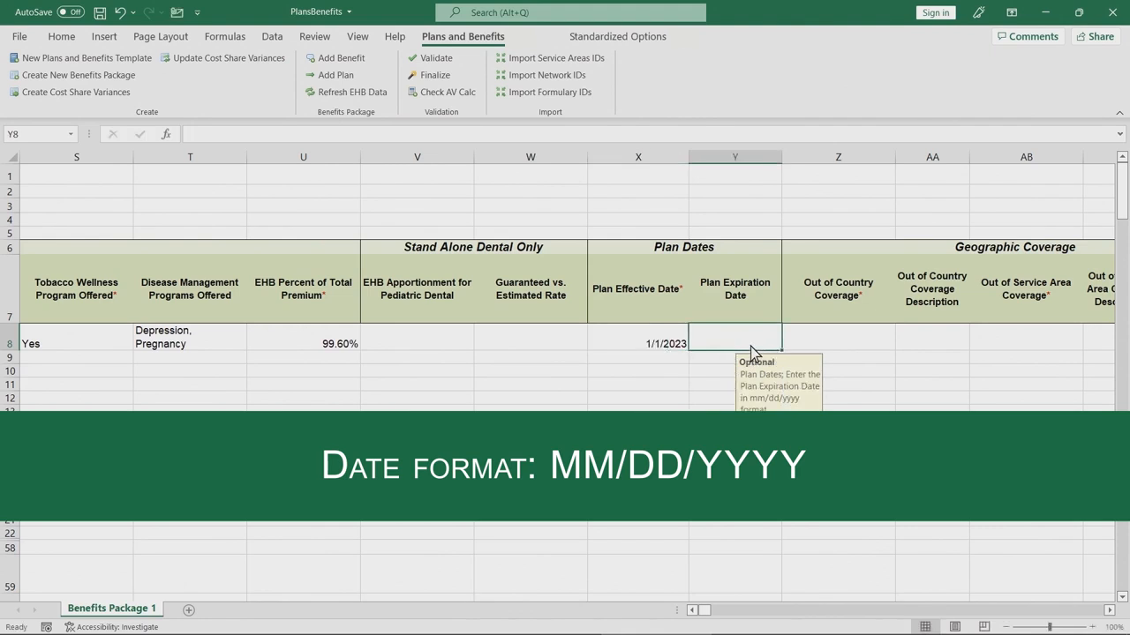
pyautogui.write('12/31/2023')
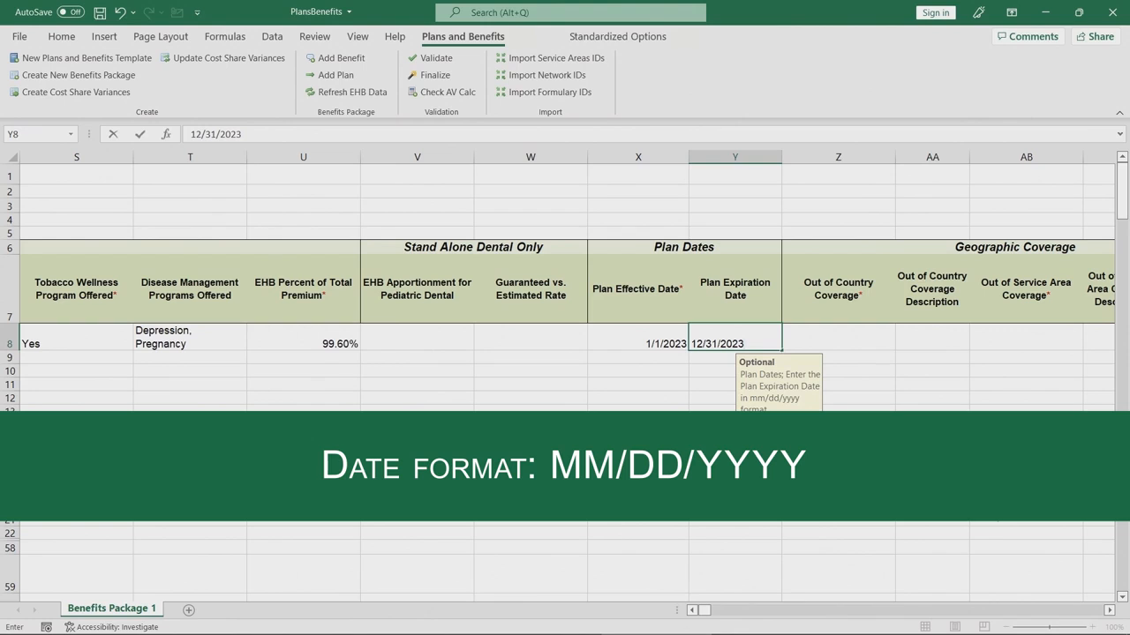
# Set Out of Country Coverage to No for the silver plan.
pyautogui.click(1108, 610)
pyautogui.click(1108, 610)
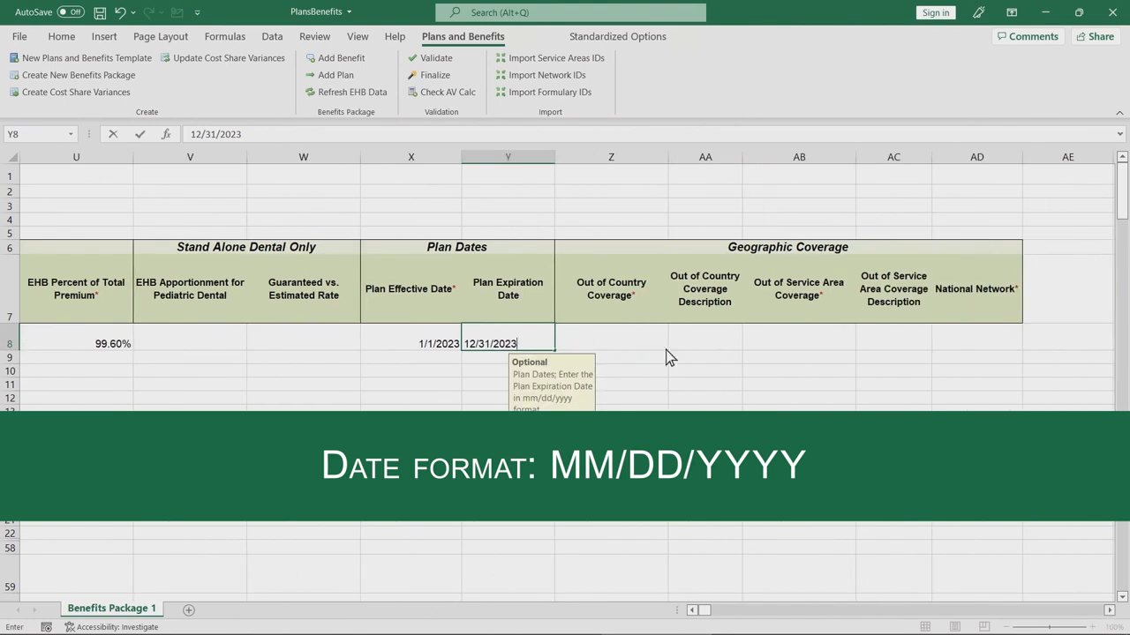
pyautogui.click(658, 348)
pyautogui.click(674, 345)
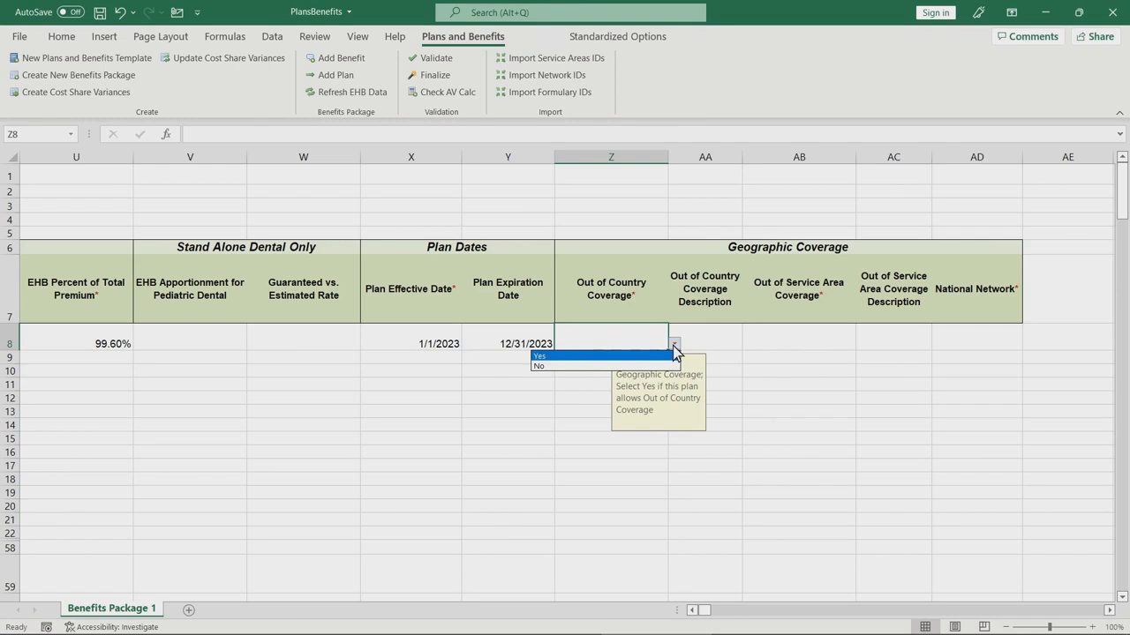
pyautogui.click(668, 366)
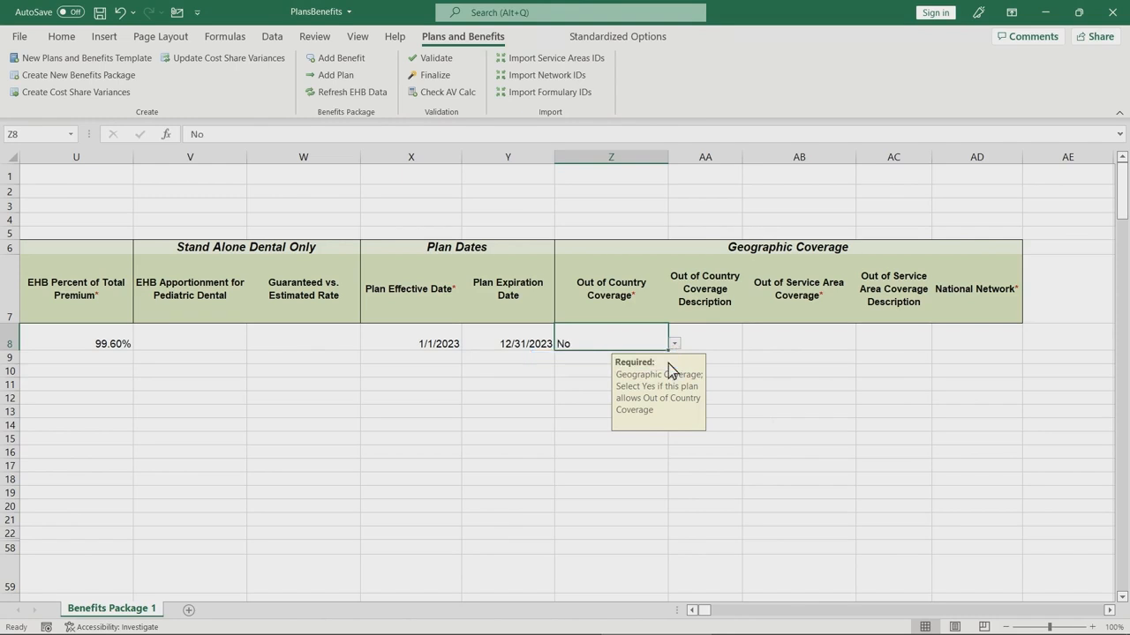
# Set both Out of Service Area Coverage and National Network to No for the silver plan.
pyautogui.click(828, 354)
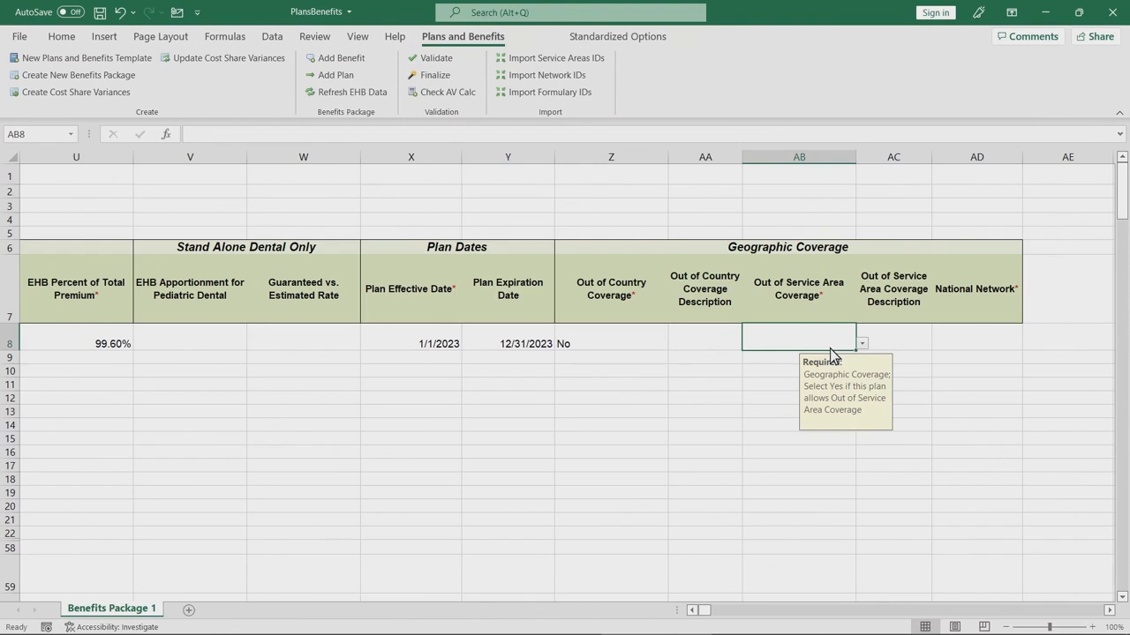
pyautogui.click(862, 346)
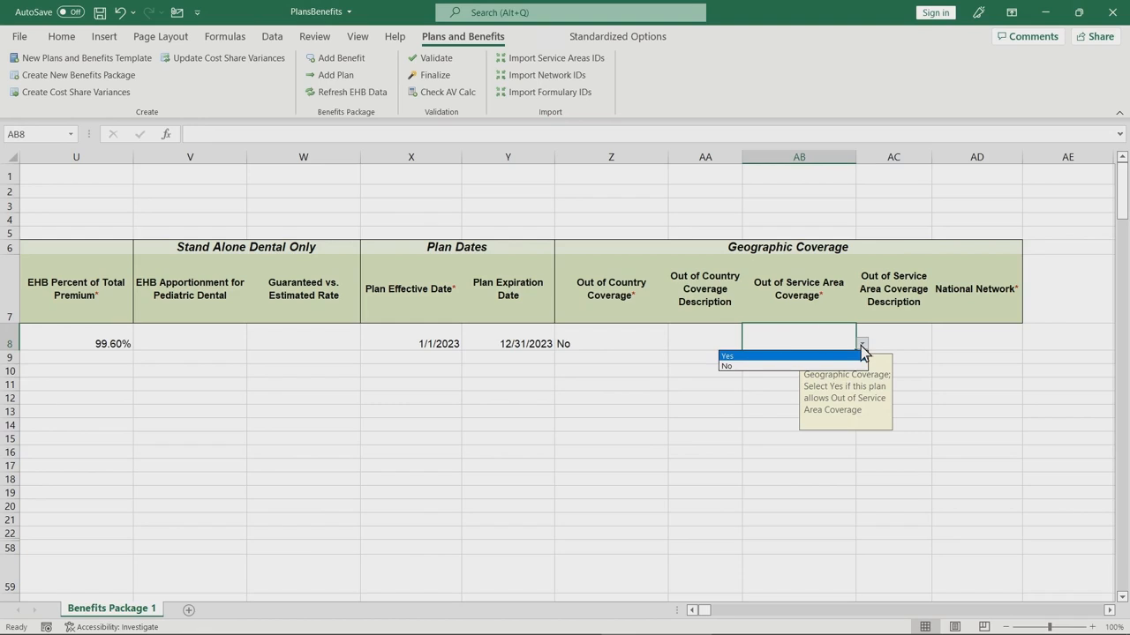
pyautogui.click(861, 366)
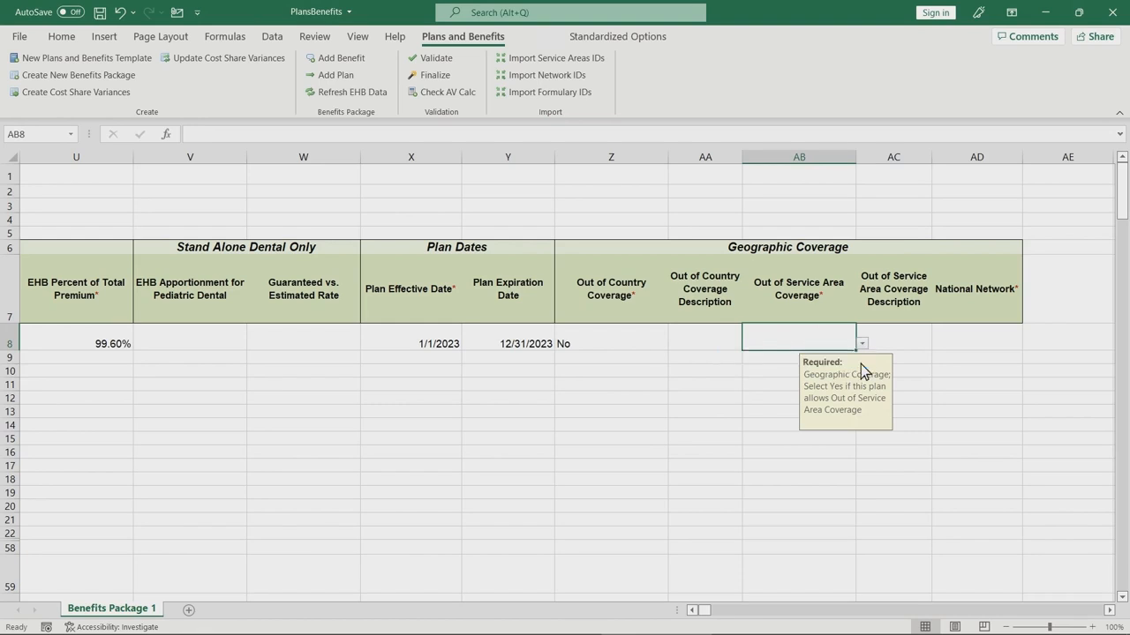
pyautogui.click(971, 346)
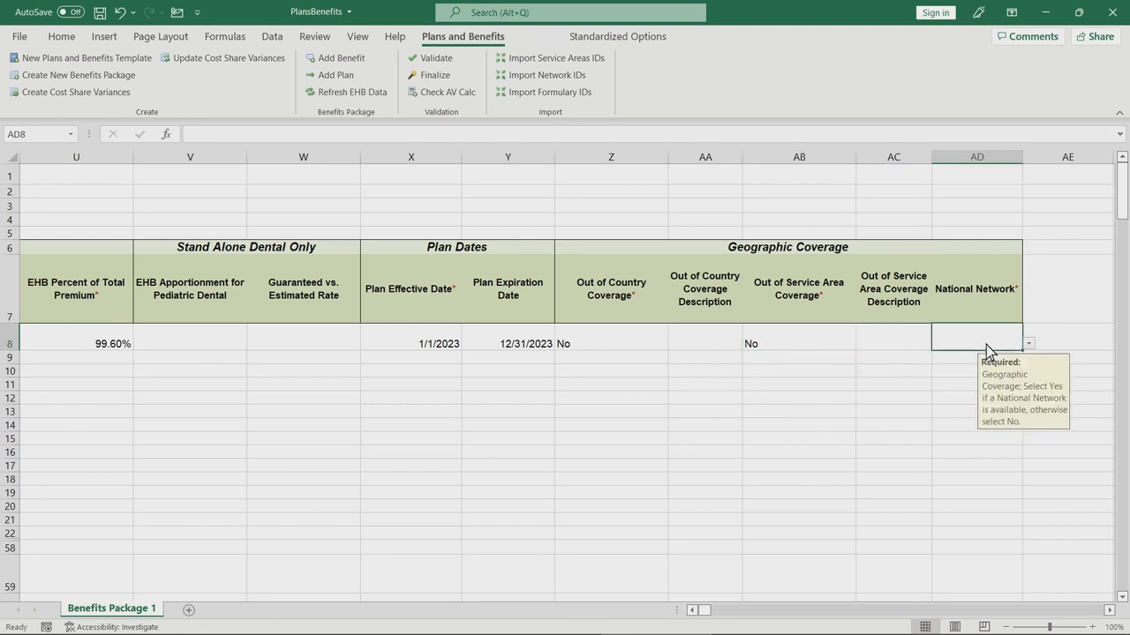
pyautogui.click(1030, 344)
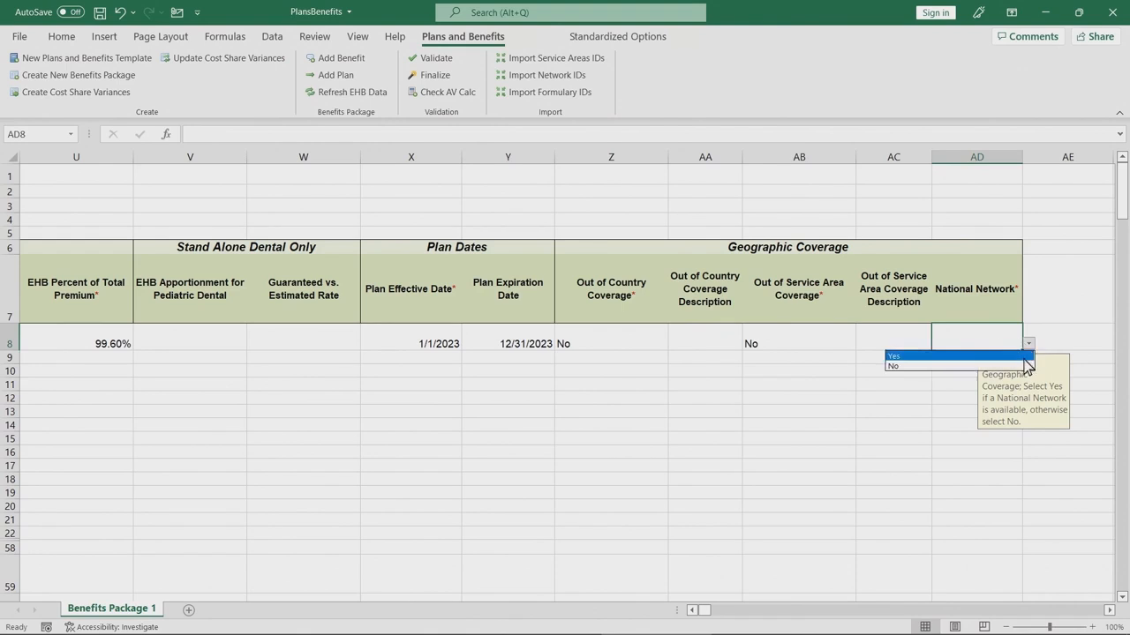
pyautogui.click(1019, 364)
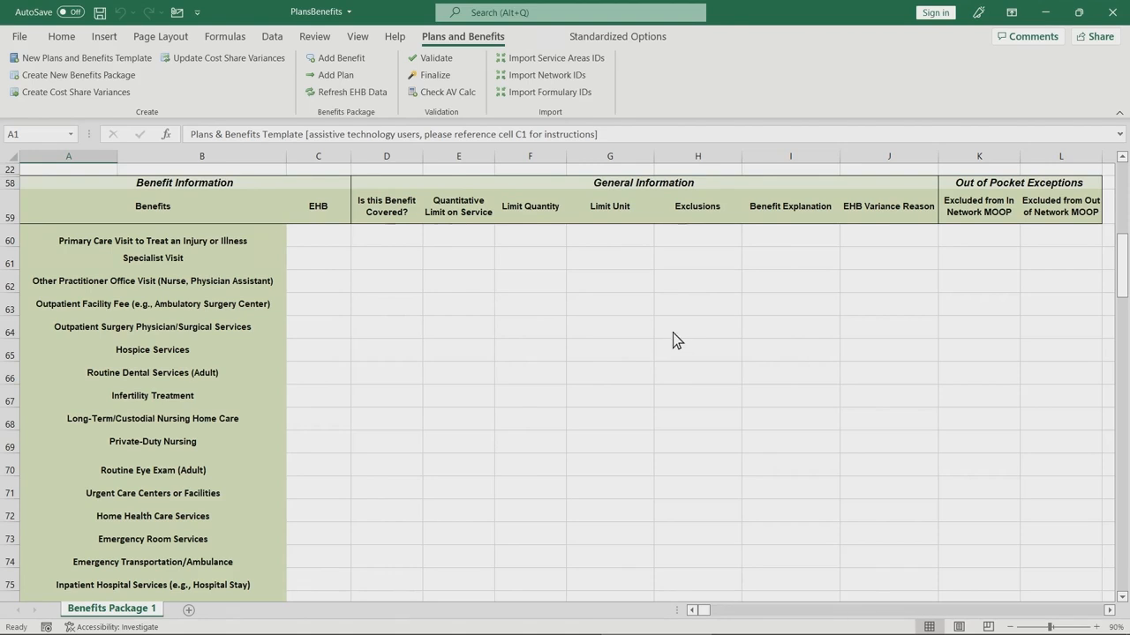
# Refresh the EHB data for the benefits package, answering No to a Multi-State Plan using an alternate benchmark.
pyautogui.click(353, 93)
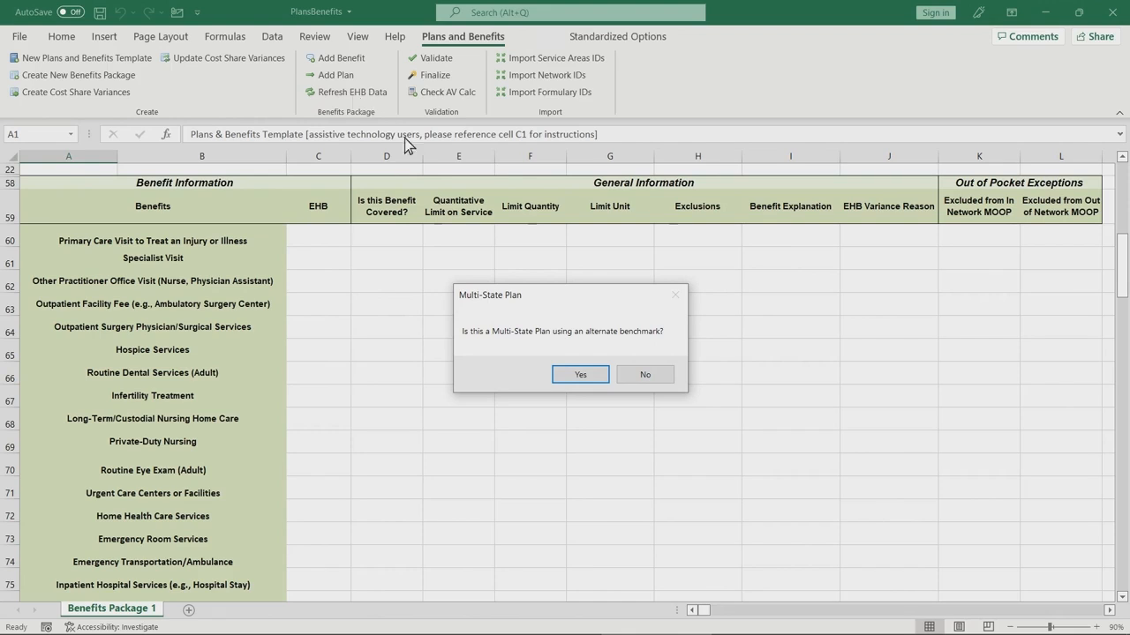
pyautogui.click(641, 377)
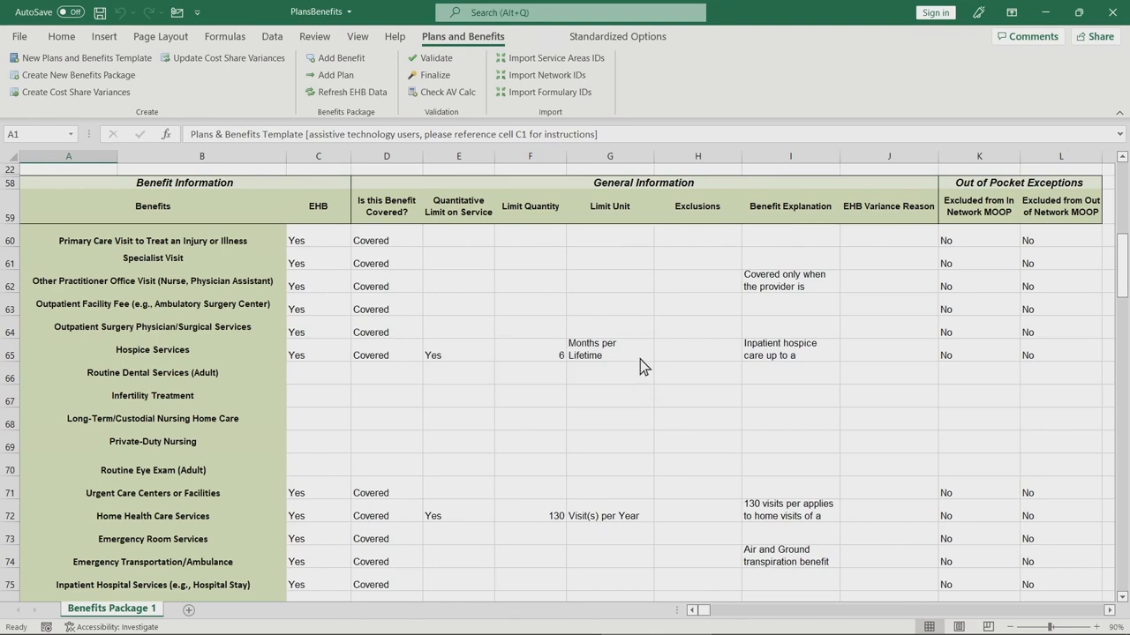
# Choose Months per Lifetime as the Limit Unit for Hospice Services.
pyautogui.click(640, 356)
pyautogui.click(660, 354)
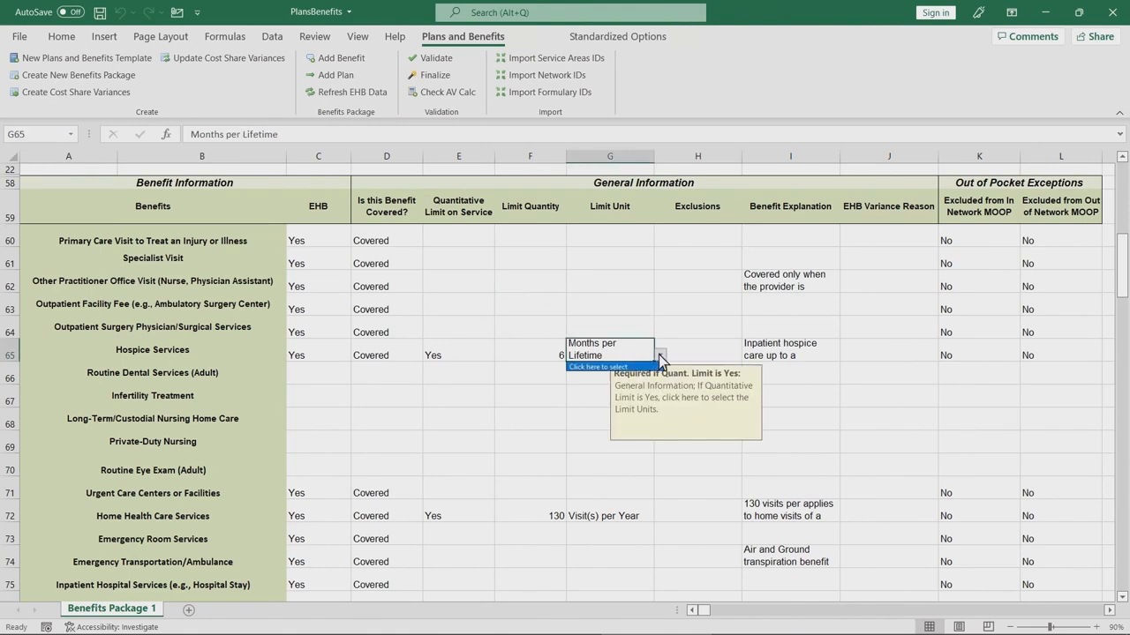
pyautogui.click(637, 366)
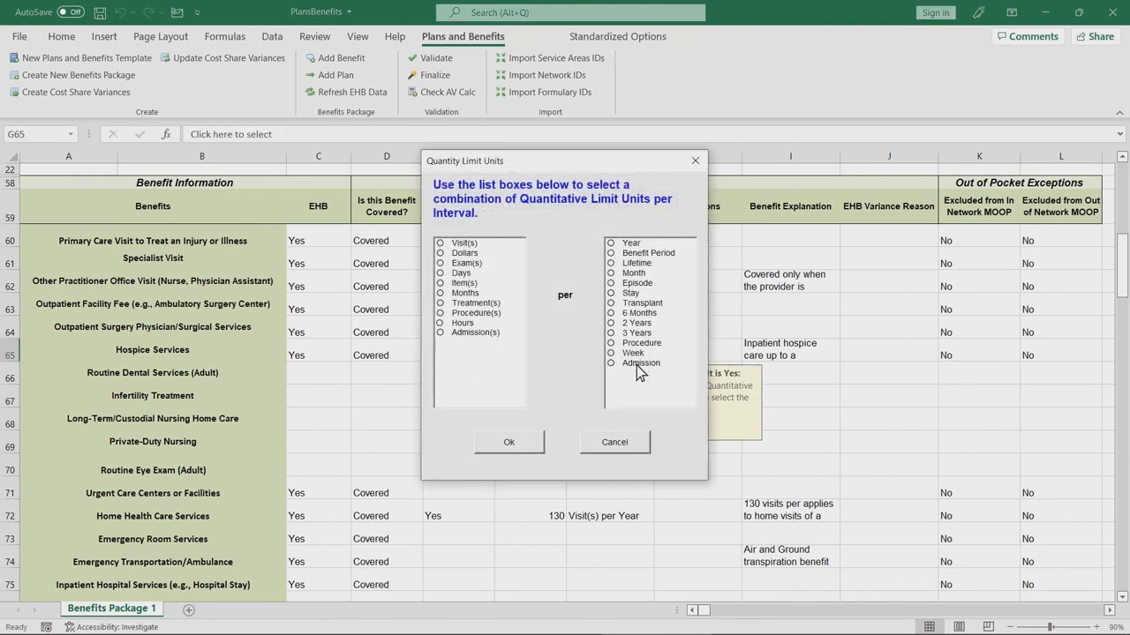
pyautogui.click(488, 294)
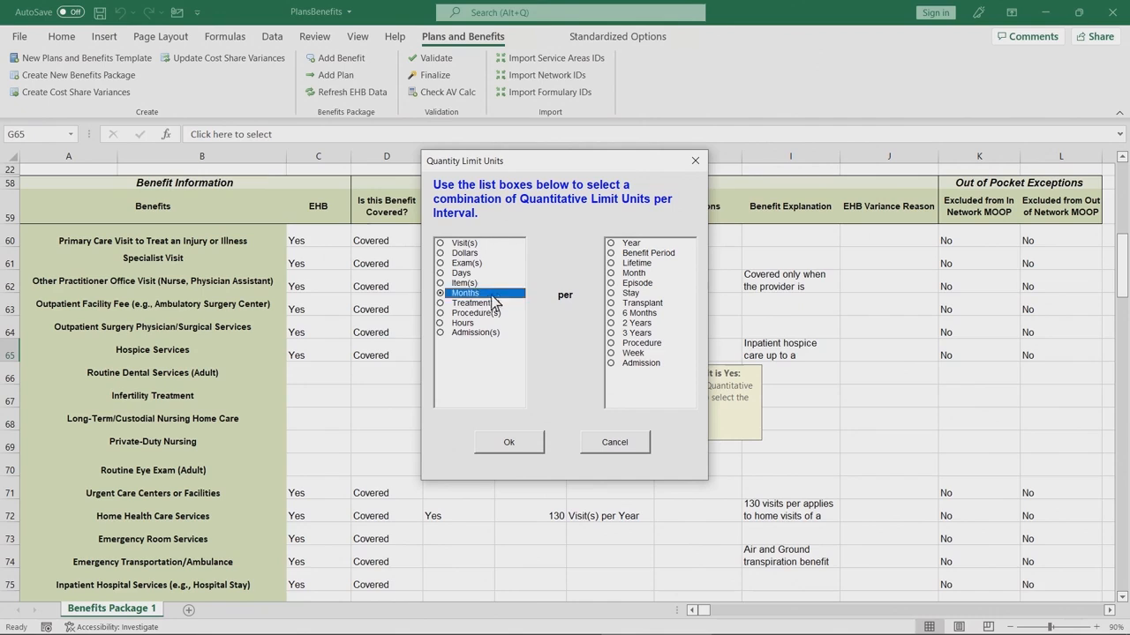
pyautogui.click(616, 264)
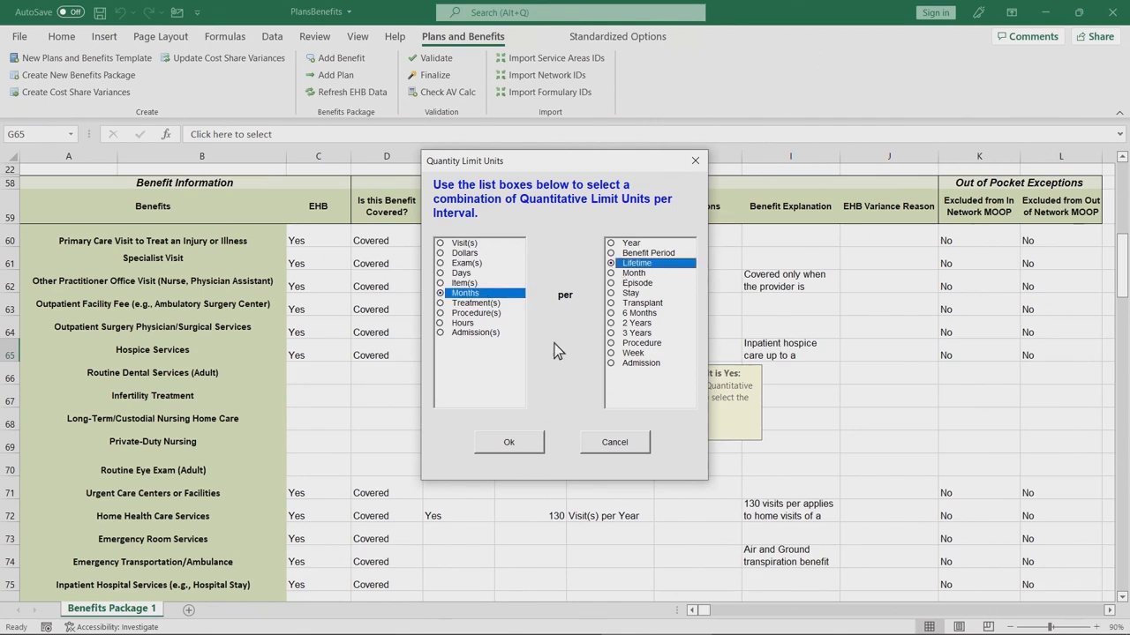
pyautogui.click(506, 443)
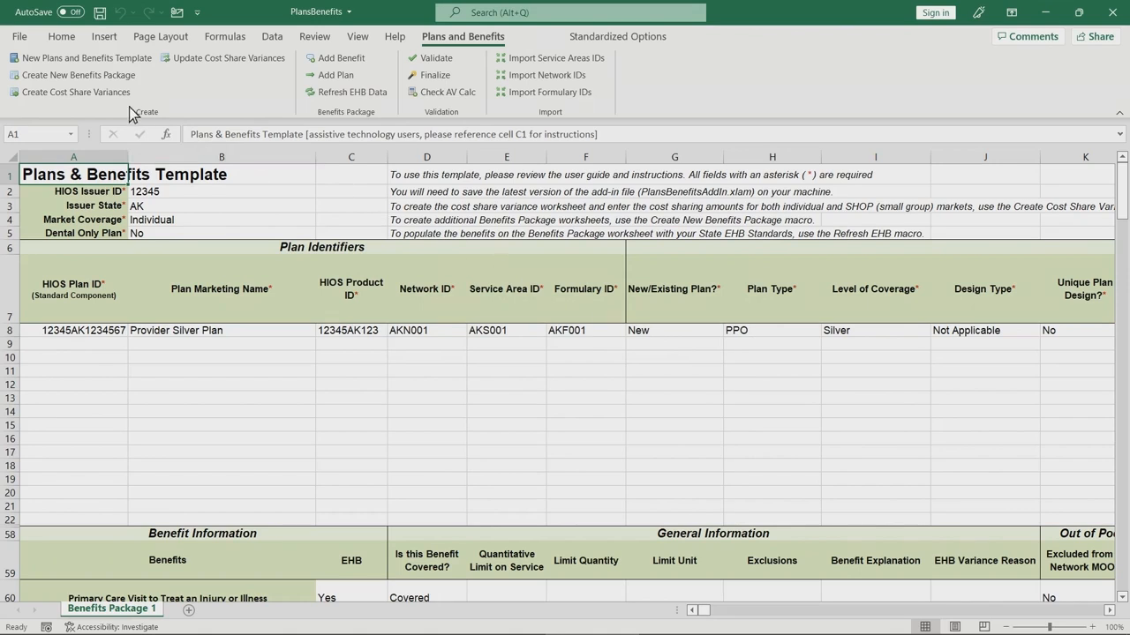
# Create the Cost Share Variances worksheet for the standard plans, answering No to deductible sub-groups.
pyautogui.click(75, 92)
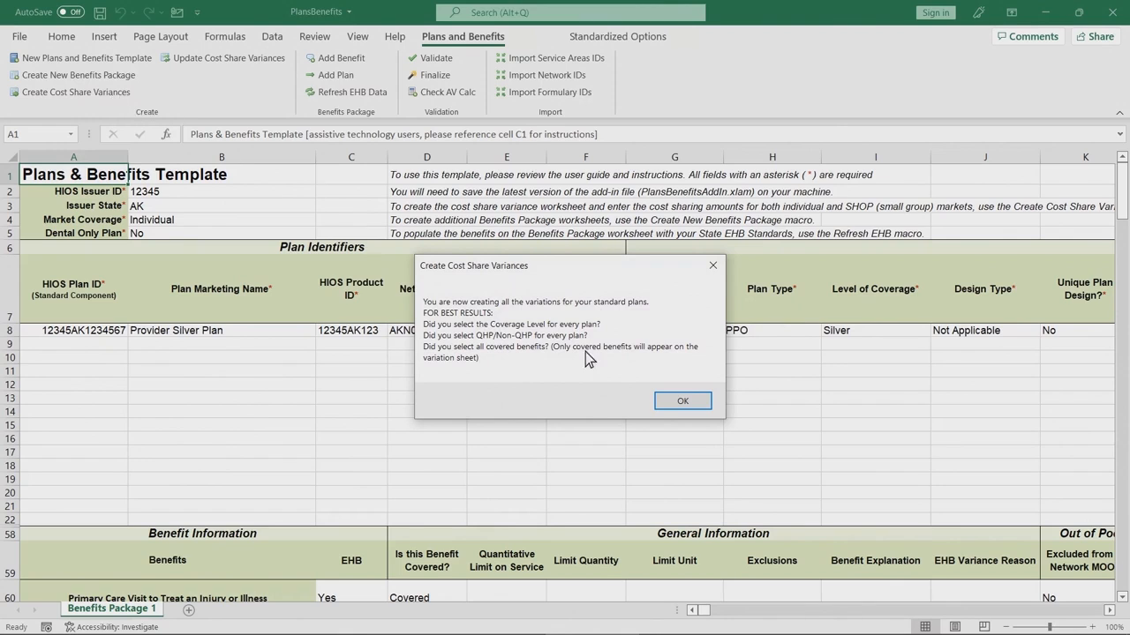
pyautogui.click(683, 401)
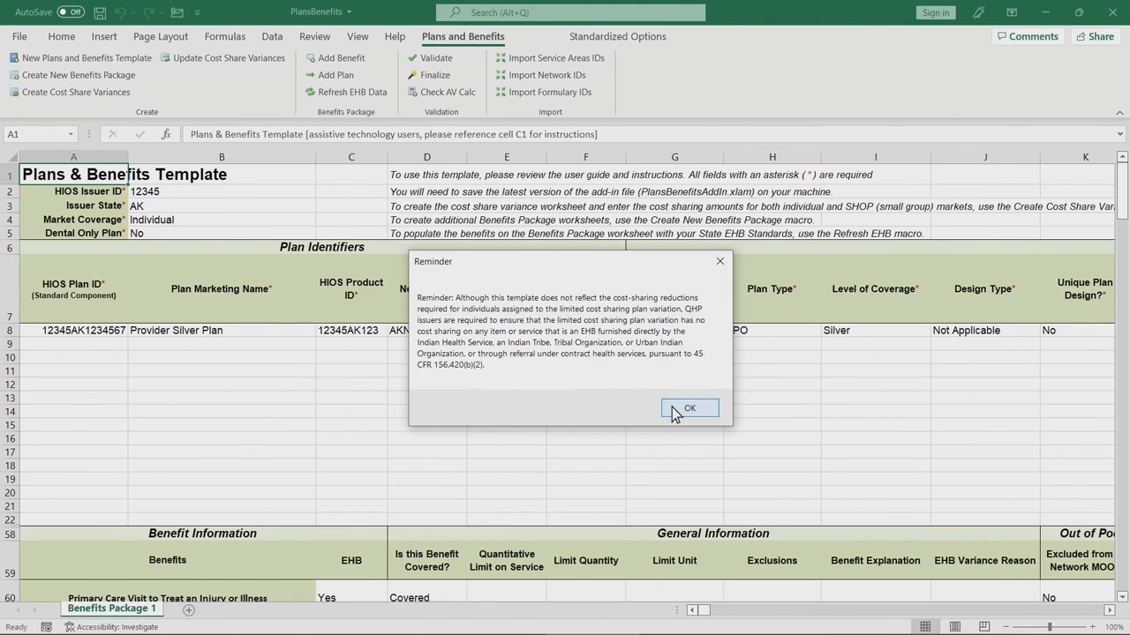
pyautogui.click(676, 411)
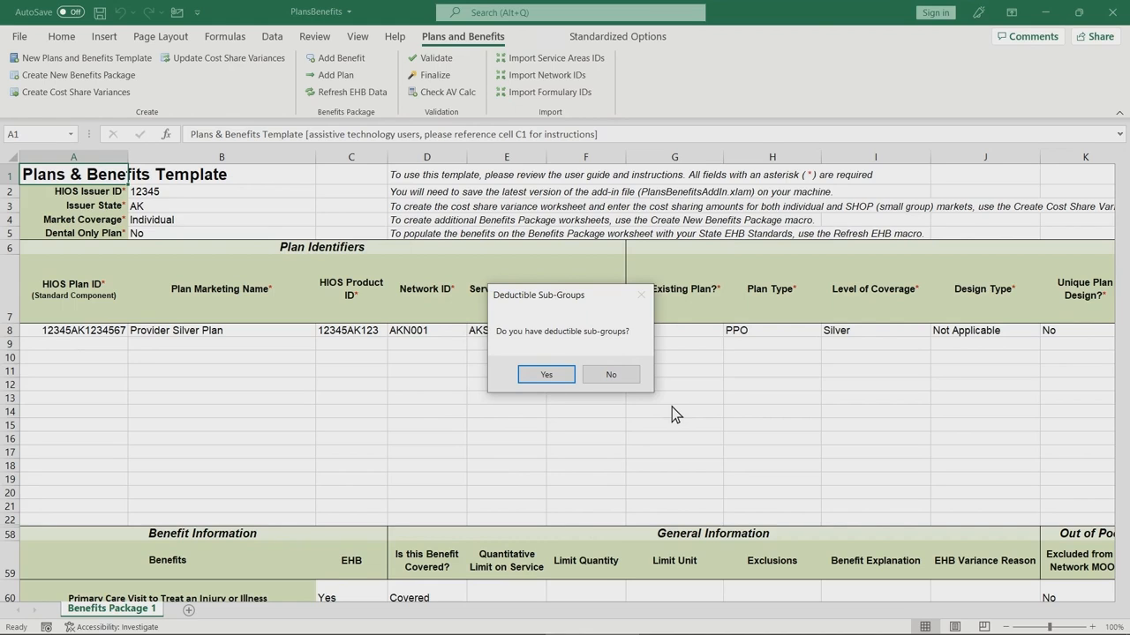
pyautogui.click(635, 376)
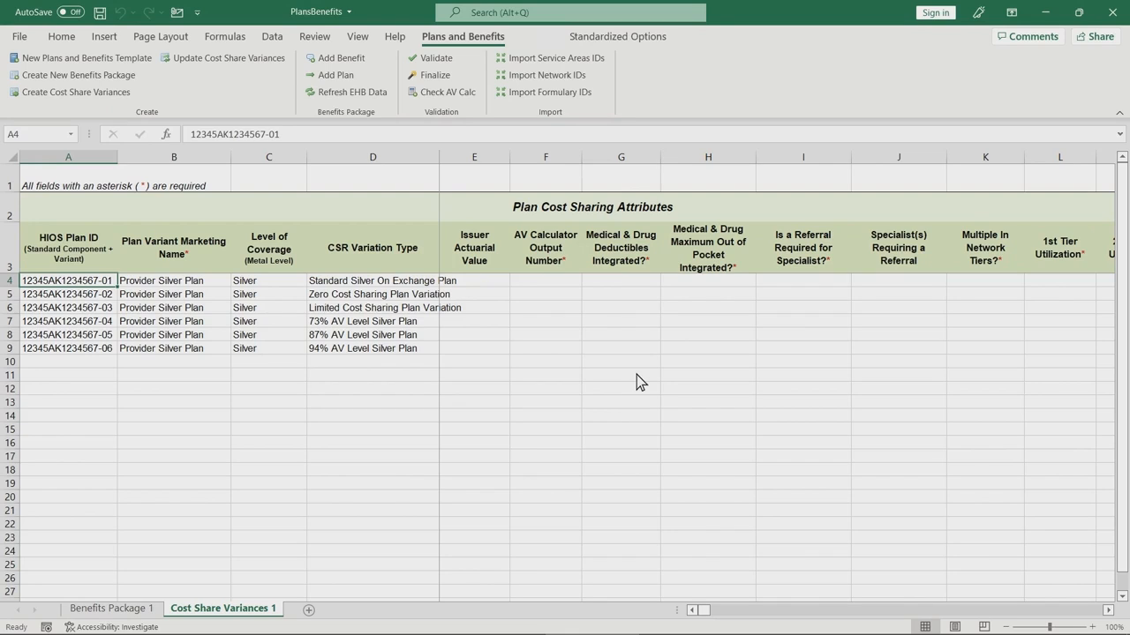
pyautogui.click(615, 39)
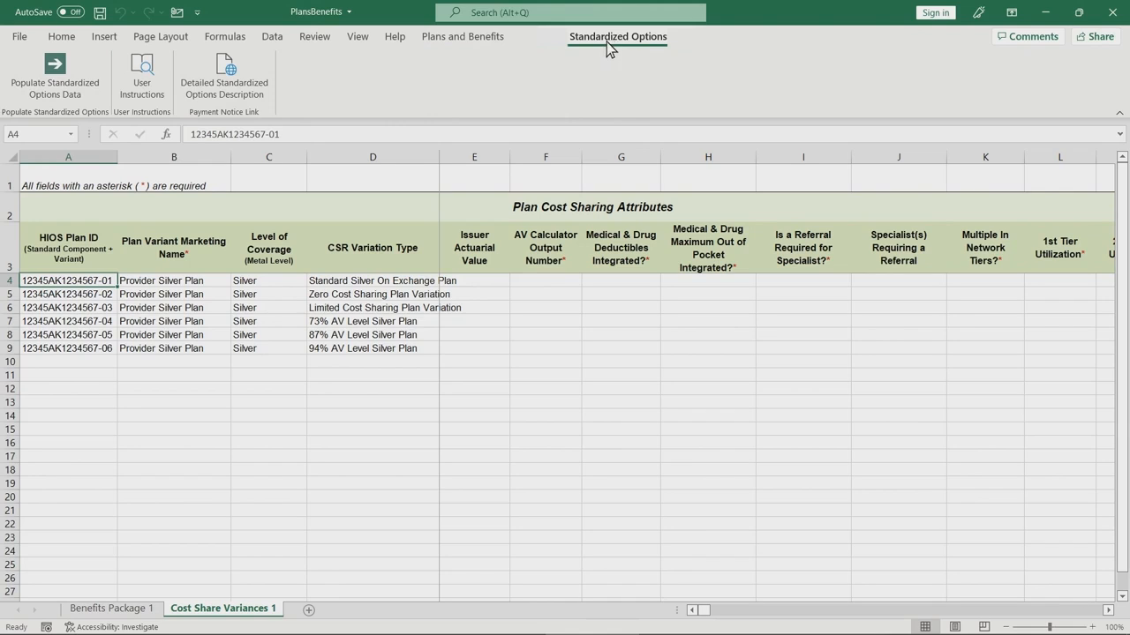
pyautogui.click(487, 38)
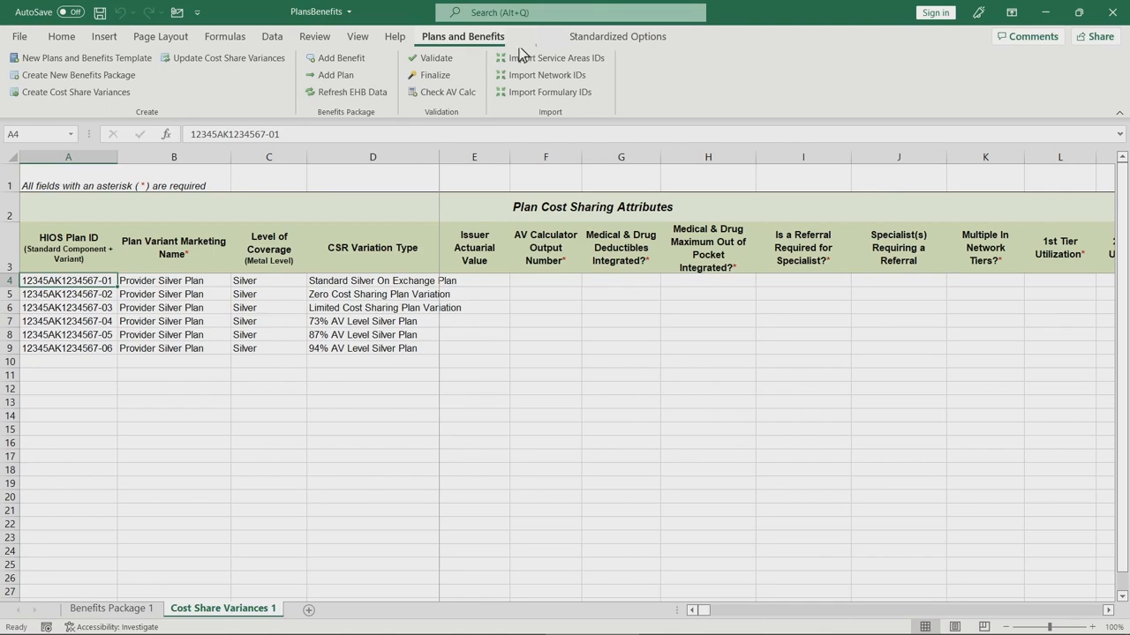
# Change the marketing name of the Standard Silver On Exchange variant to Provider Silver Plan Standard.
pyautogui.click(222, 283)
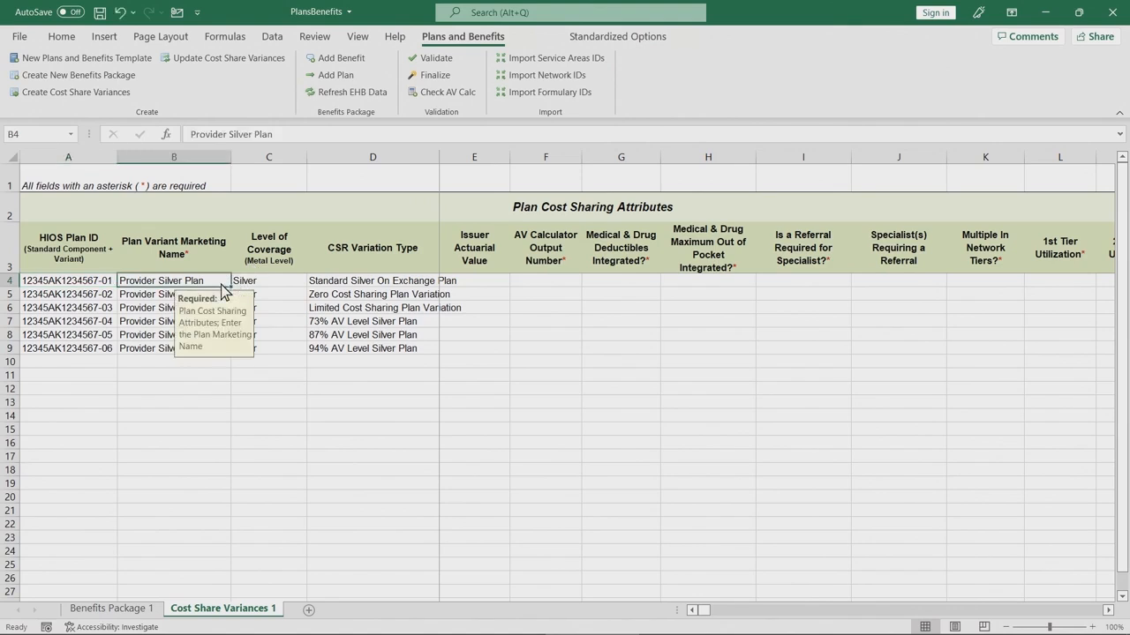
pyautogui.write('Provider Silver Plan')
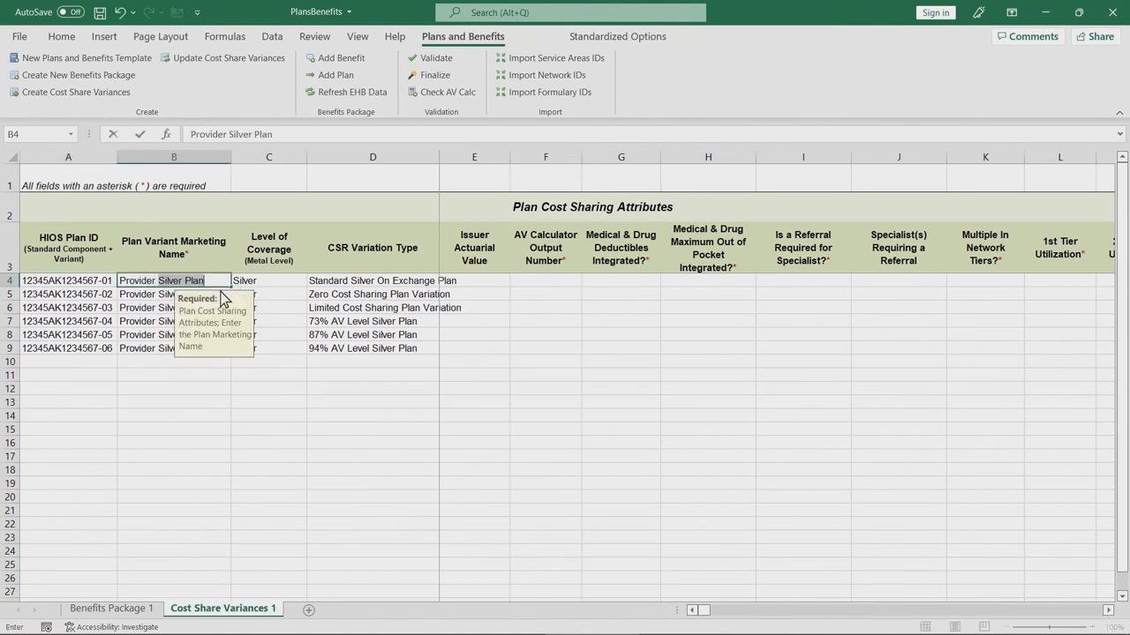
pyautogui.write(' Standard')
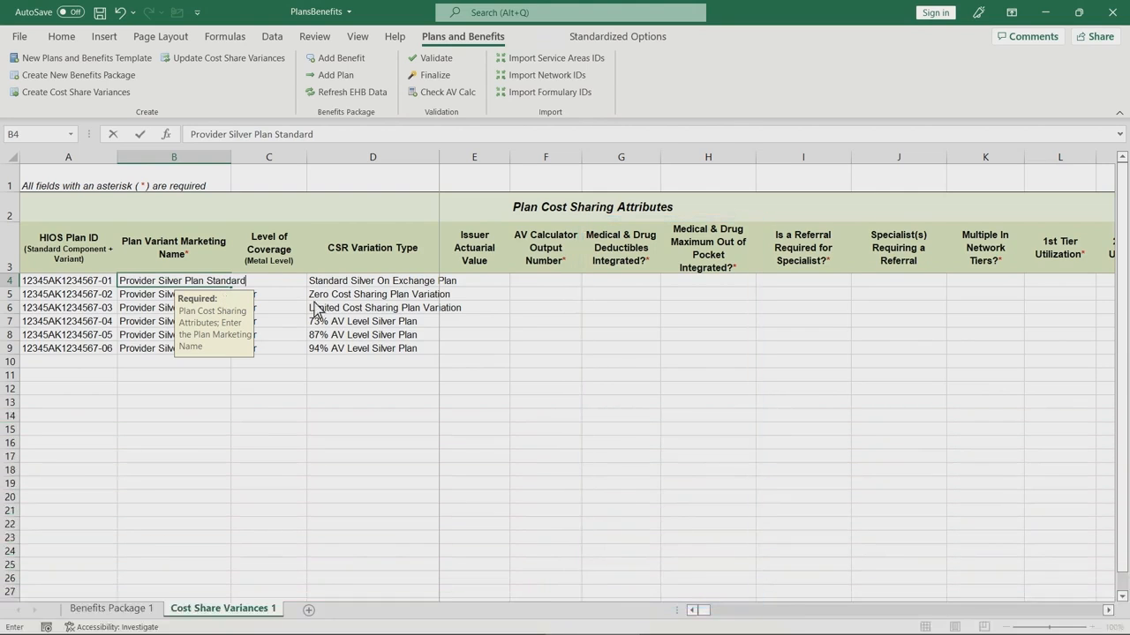
# Set Medical & Drug Deductibles Integrated to No and Medical & Drug Maximum Out of Pocket Integrated to Yes for the plan variants.
pyautogui.click(645, 282)
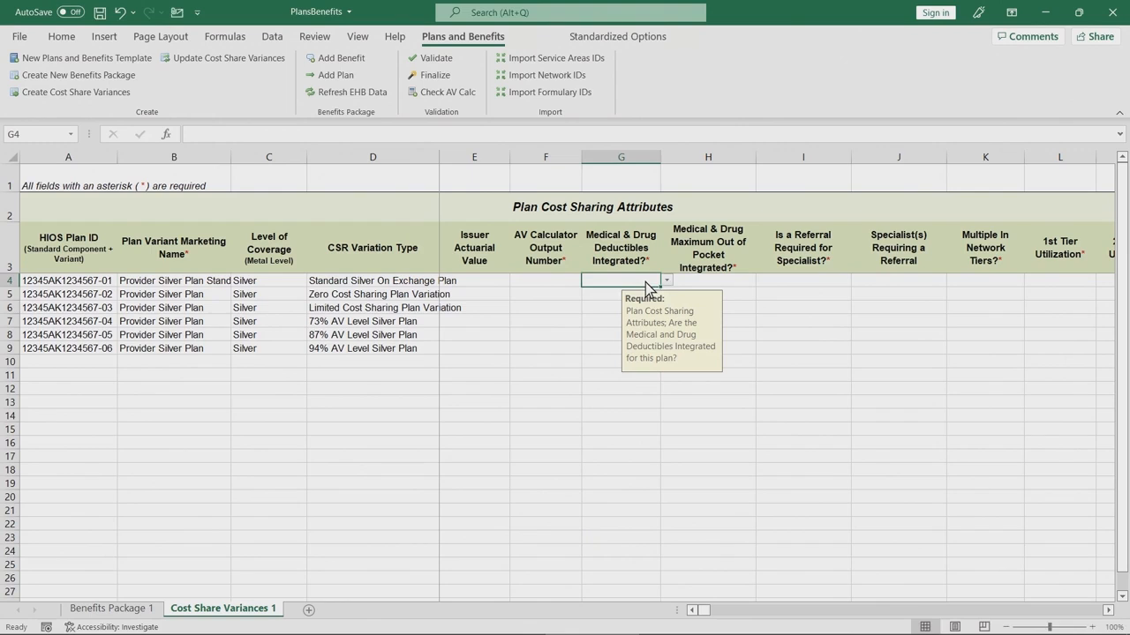
pyautogui.click(667, 282)
pyautogui.click(707, 282)
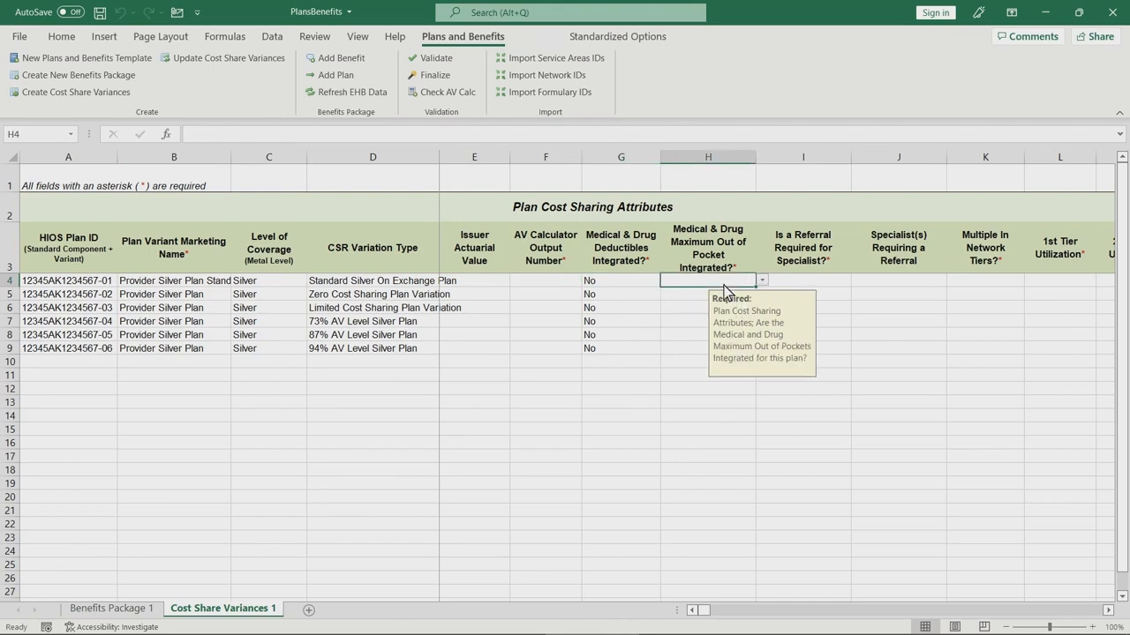
pyautogui.click(762, 281)
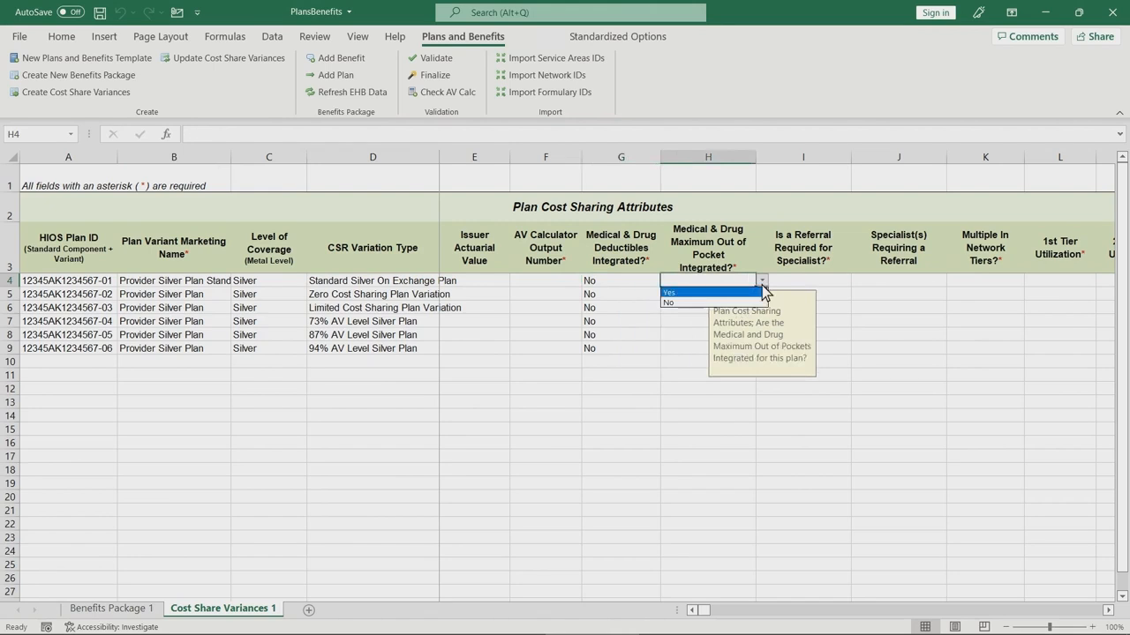
pyautogui.click(752, 293)
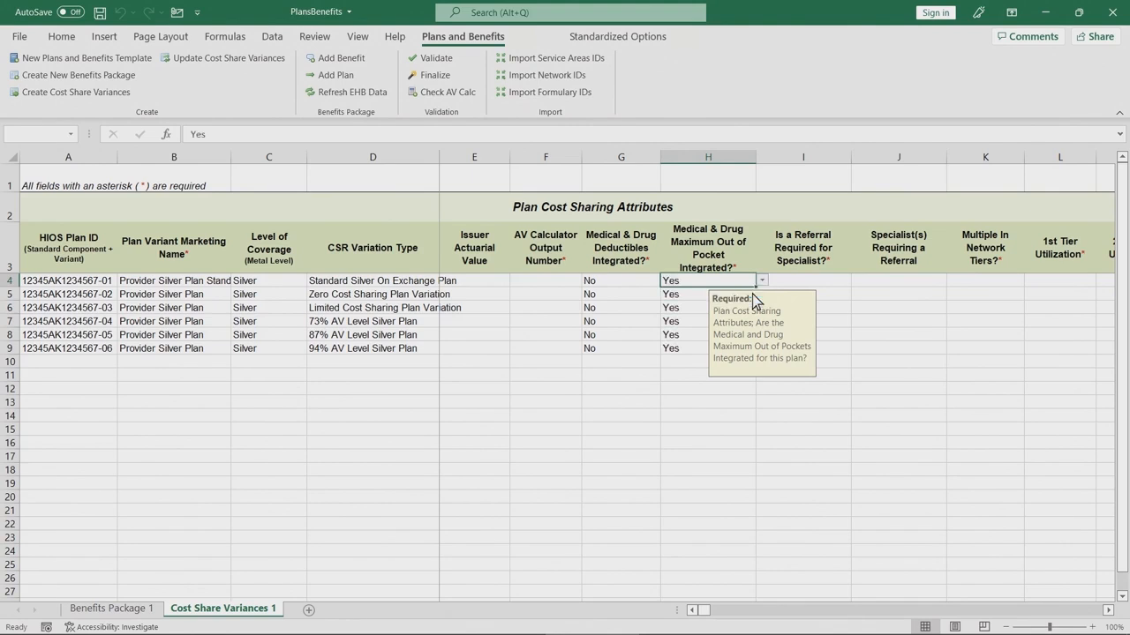
# Set both Is a Referral Required for Specialist and Multiple In Network Tiers to No for the plan variants.
pyautogui.click(798, 282)
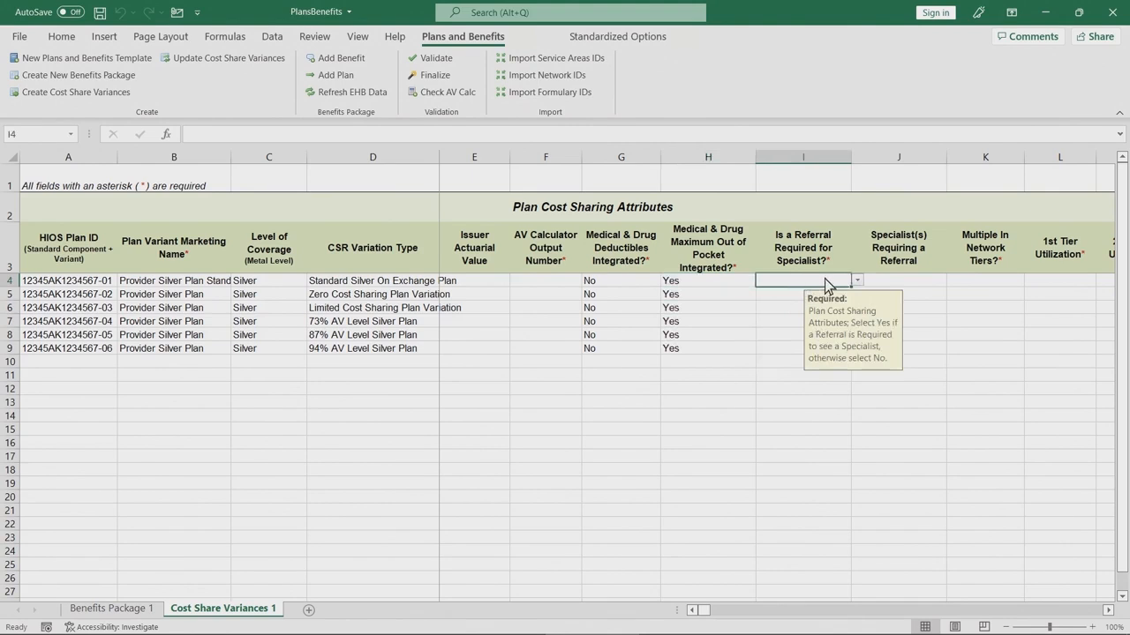
pyautogui.click(857, 280)
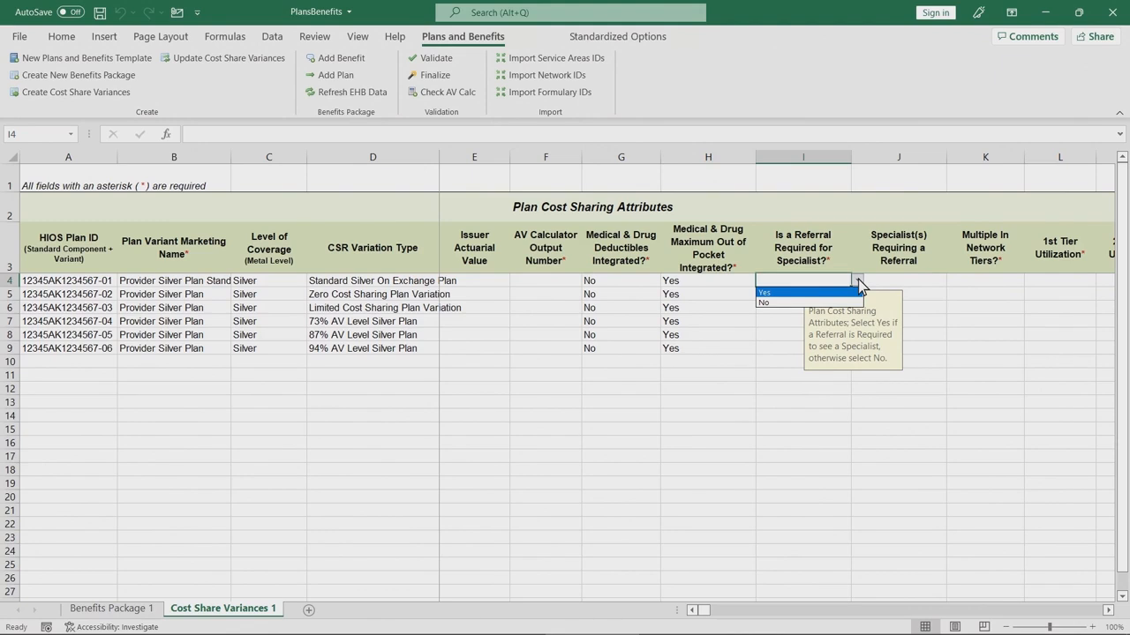
pyautogui.click(846, 303)
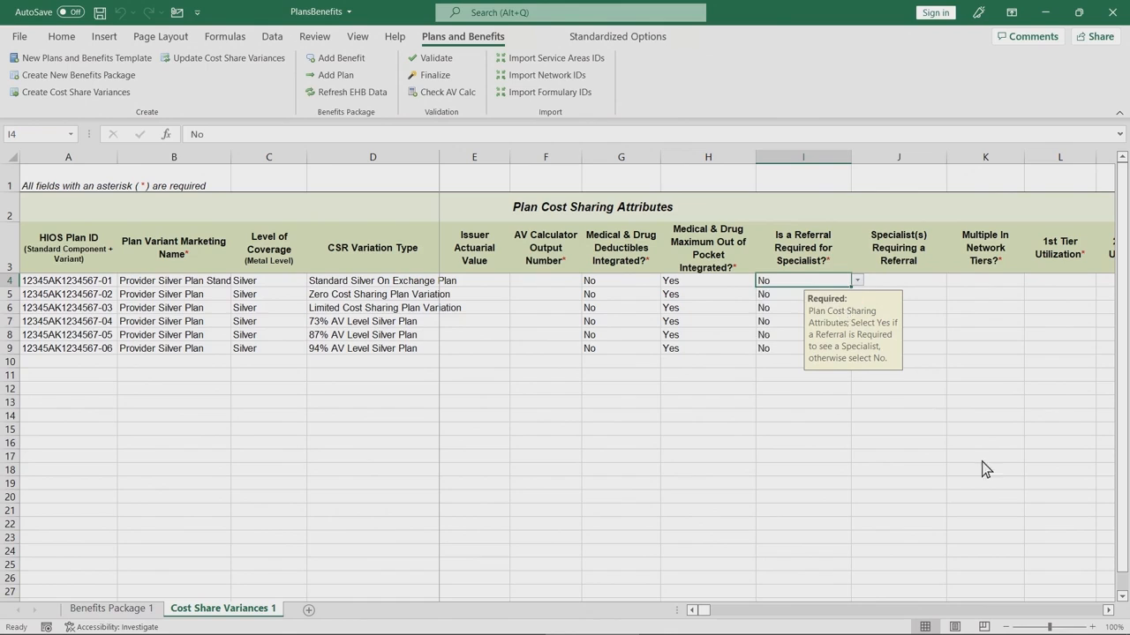
pyautogui.click(1108, 610)
pyautogui.click(930, 282)
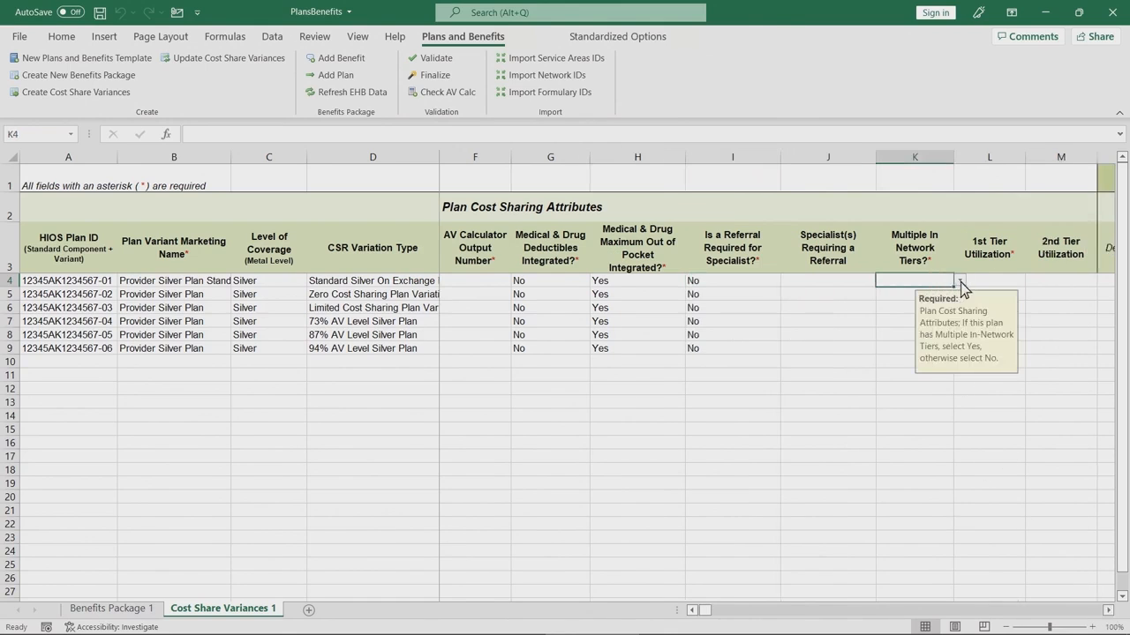
pyautogui.click(959, 281)
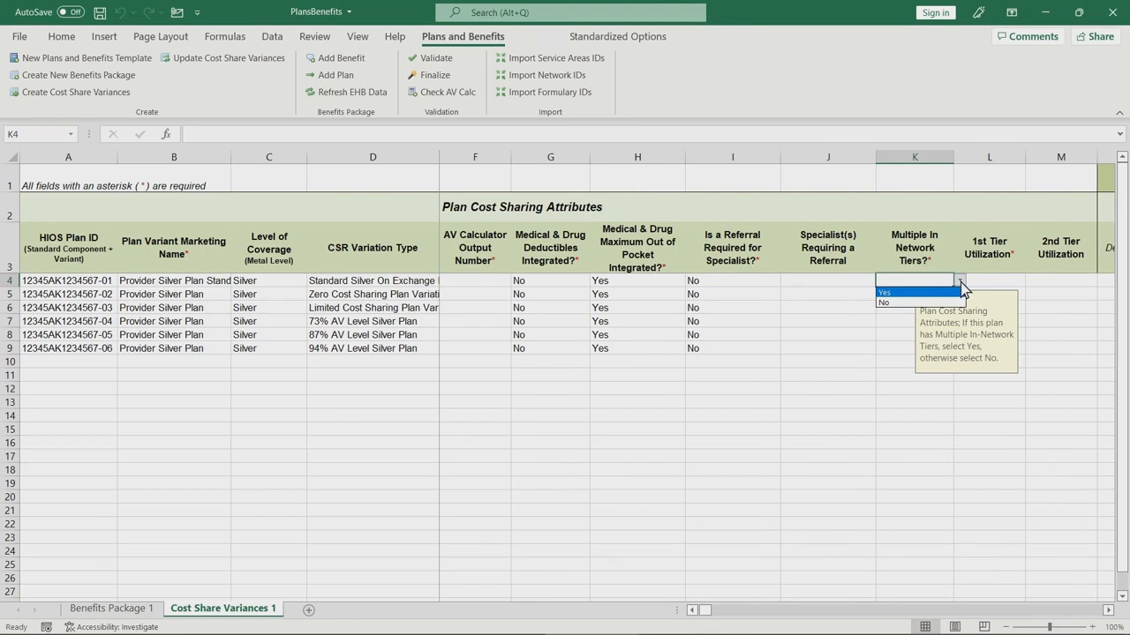
pyautogui.click(953, 303)
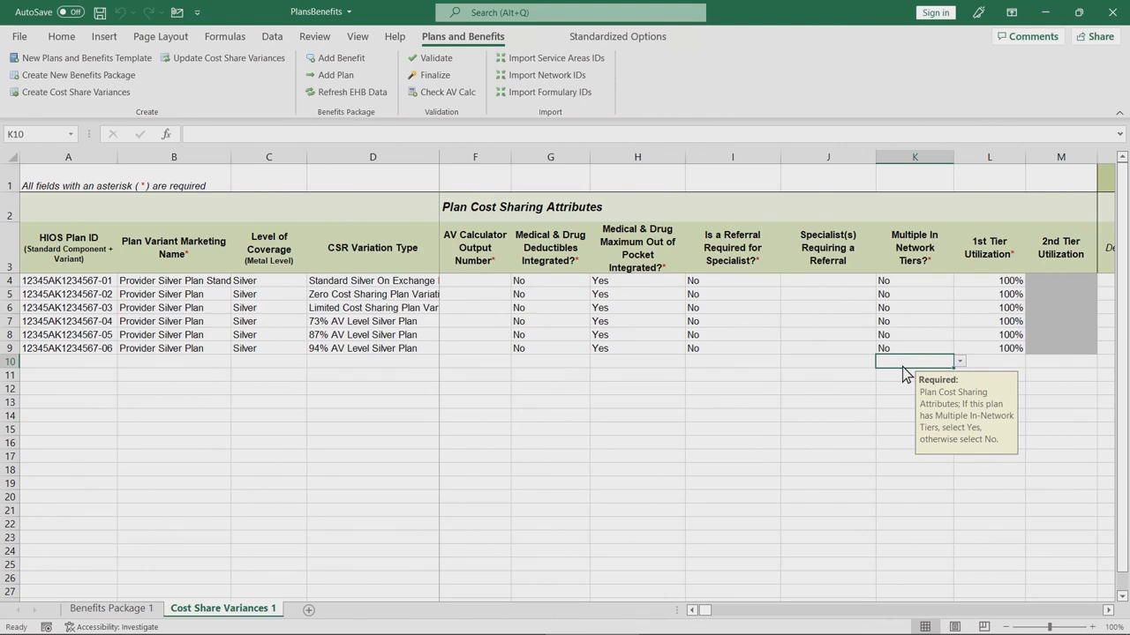
# Paste the copied SBC Scenario amounts for all plan variants, starting at the first variant's Having a Baby Deductible with $2,500.
pyautogui.click(1106, 609)
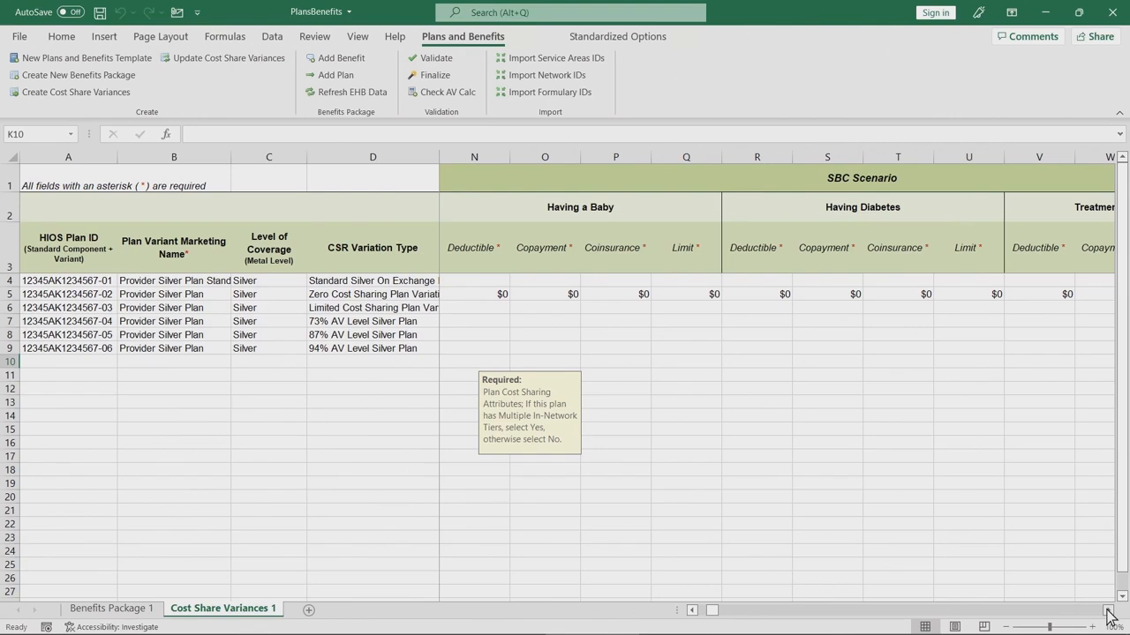
pyautogui.click(506, 283)
pyautogui.hotkey('ctrl', 'v')
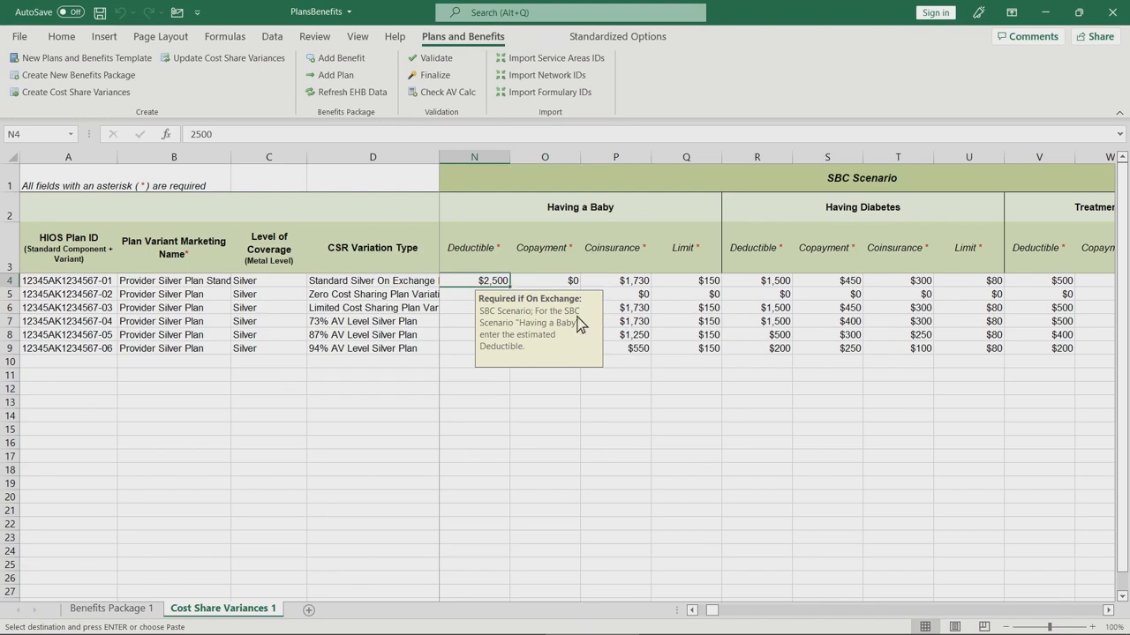
pyautogui.click(1108, 610)
pyautogui.click(1108, 610)
pyautogui.click(1108, 610)
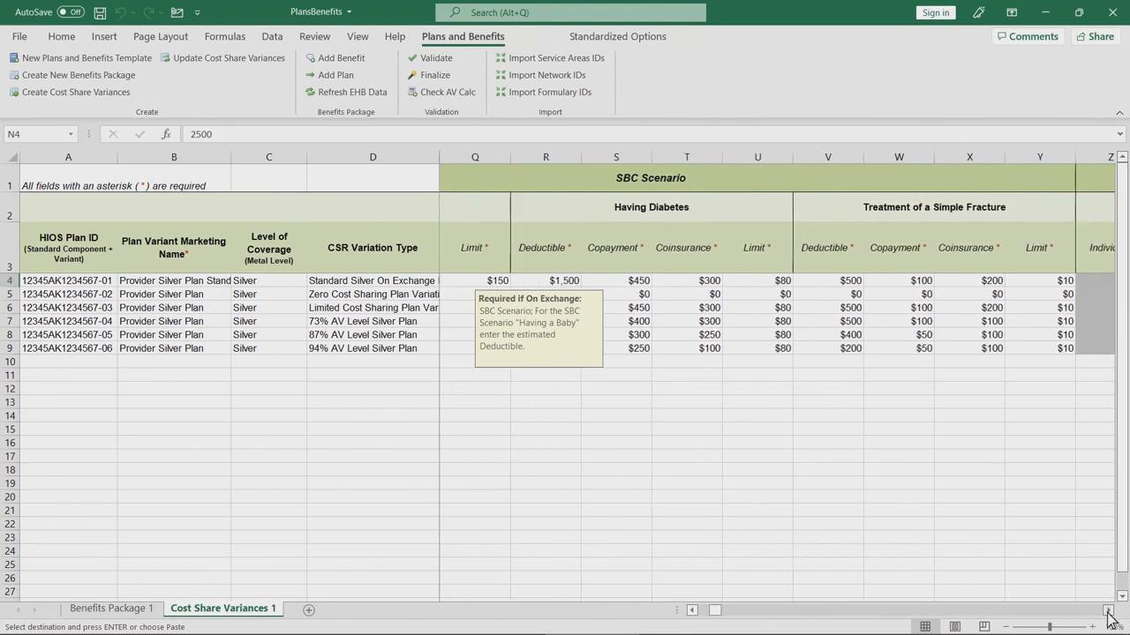
# Set the standard variant's In Network Individual Medical and Drug (Total) Maximum Out of Pocket to $6,000, and fill in the 73%, 87% and 94% variants with $5,000, $3,500 and $1,000.
pyautogui.click(1109, 610)
pyautogui.click(1108, 610)
pyautogui.click(1108, 609)
pyautogui.click(1108, 610)
pyautogui.click(1108, 610)
pyautogui.click(1108, 610)
pyautogui.click(1108, 610)
pyautogui.click(1109, 610)
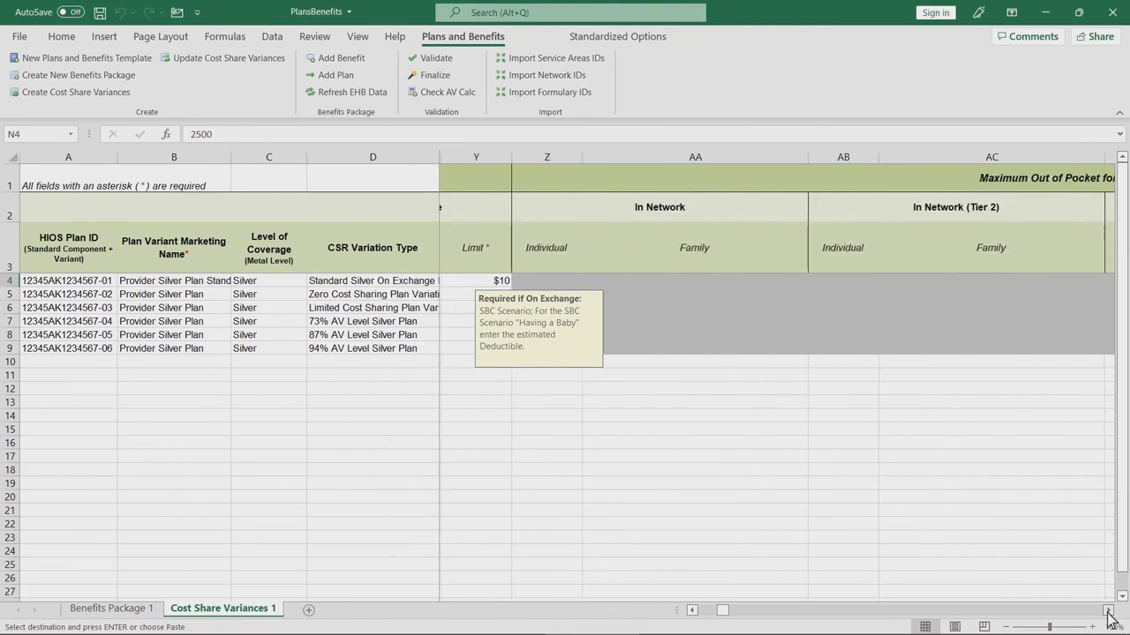
pyautogui.click(1108, 610)
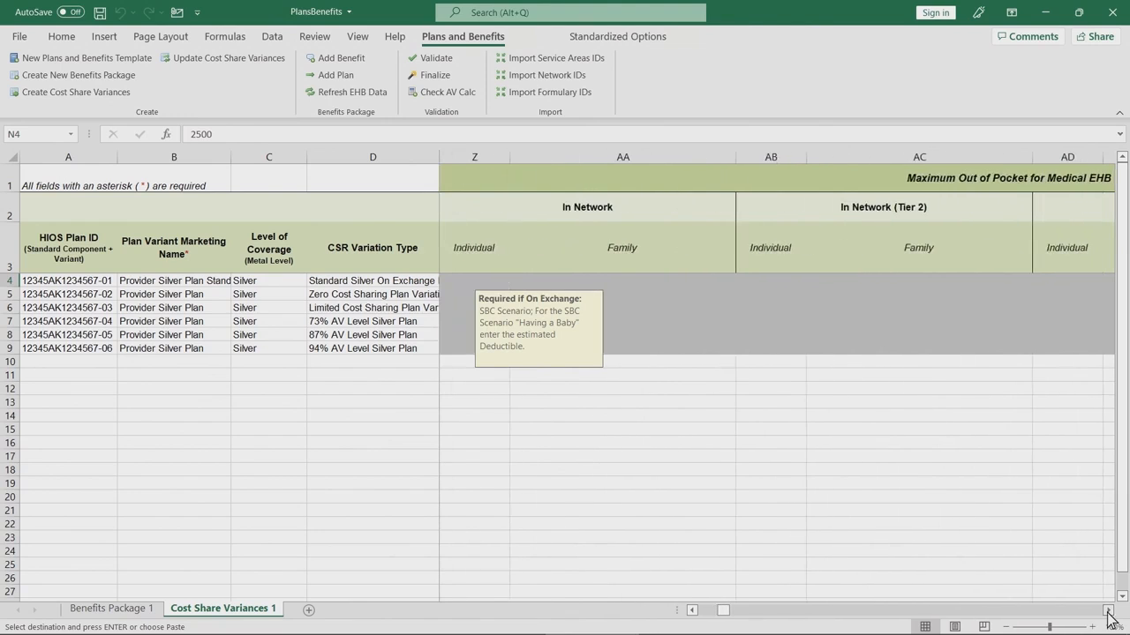
pyautogui.click(1109, 610)
pyautogui.click(1109, 610)
pyautogui.click(1108, 610)
pyautogui.click(1108, 610)
pyautogui.click(1108, 610)
pyautogui.click(1108, 610)
pyautogui.click(1108, 610)
pyautogui.click(1109, 610)
pyautogui.click(1108, 610)
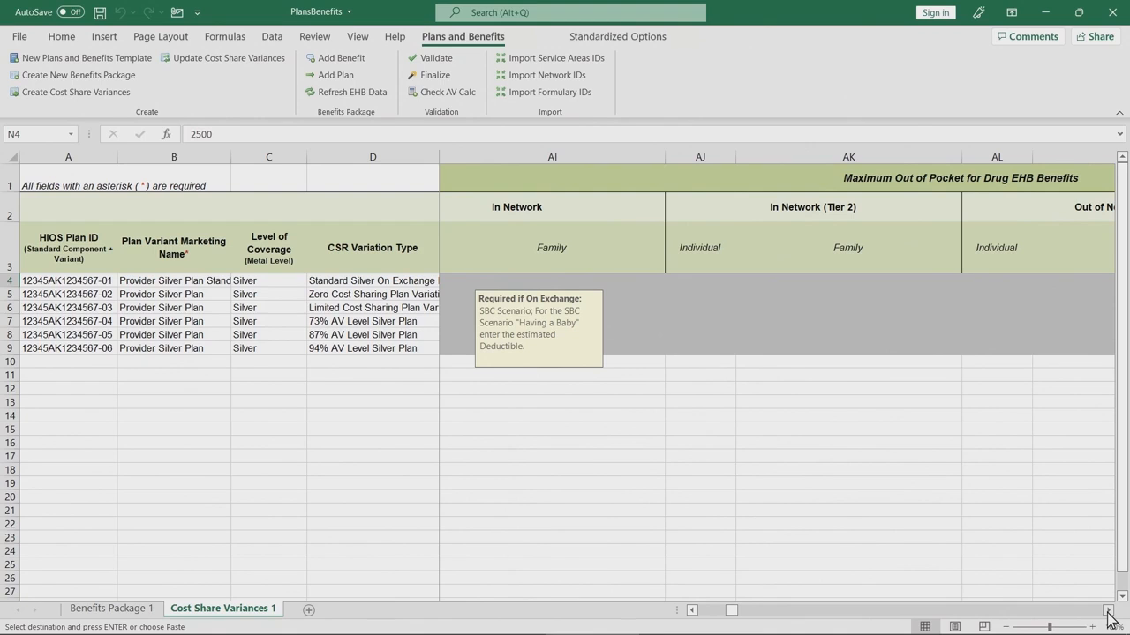
pyautogui.click(1108, 610)
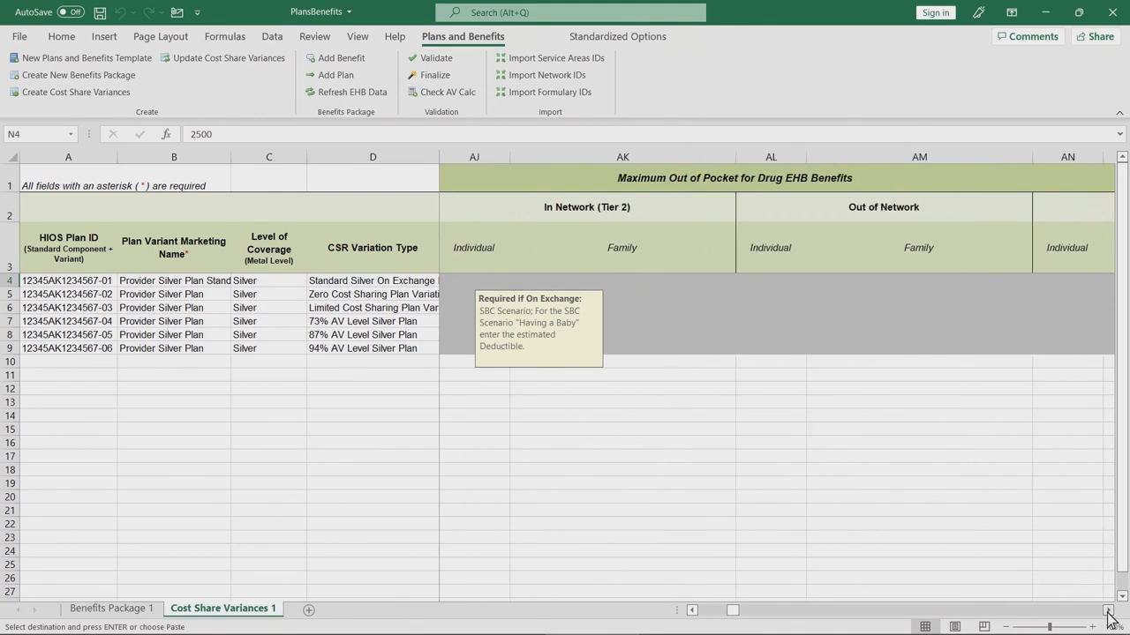
pyautogui.click(1108, 610)
pyautogui.click(1108, 610)
pyautogui.click(1109, 610)
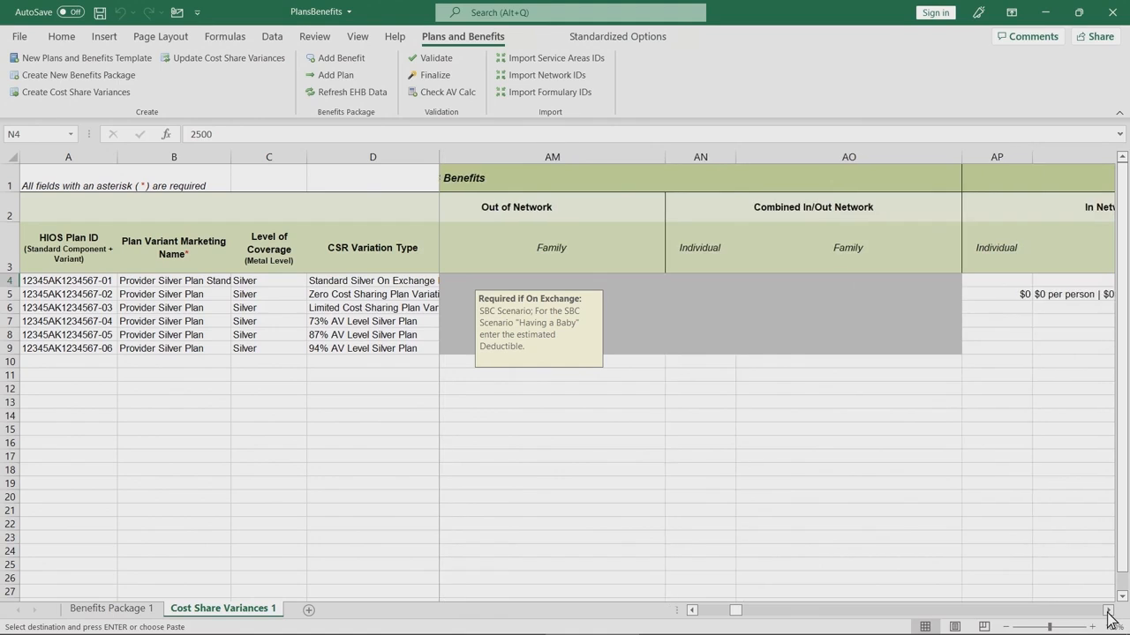
pyautogui.click(1109, 610)
pyautogui.click(1109, 610)
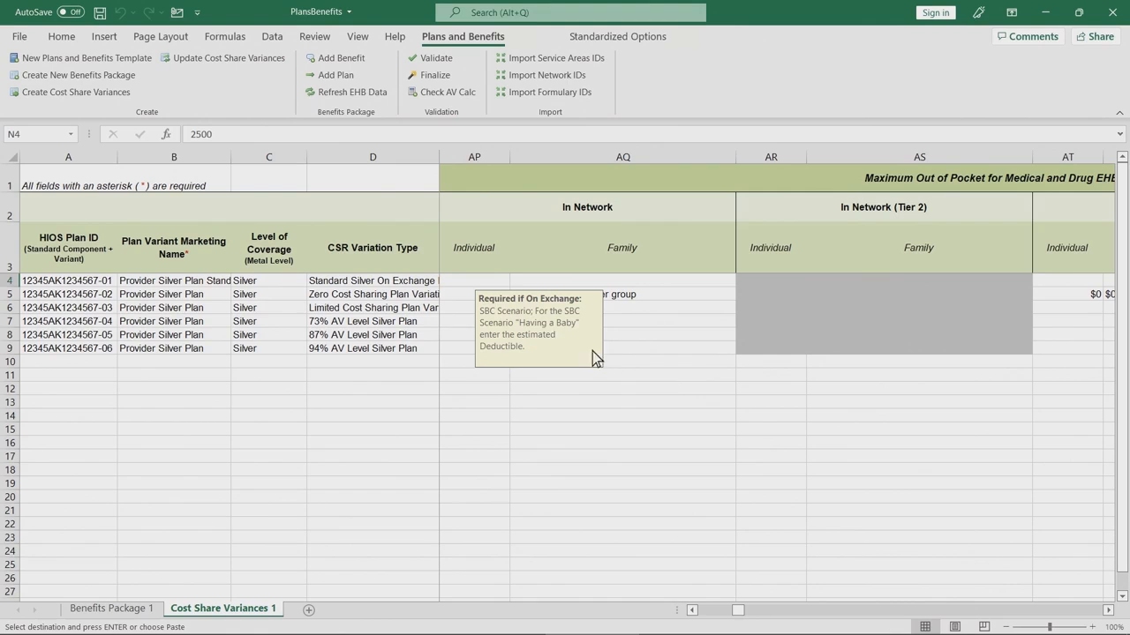
pyautogui.click(496, 284)
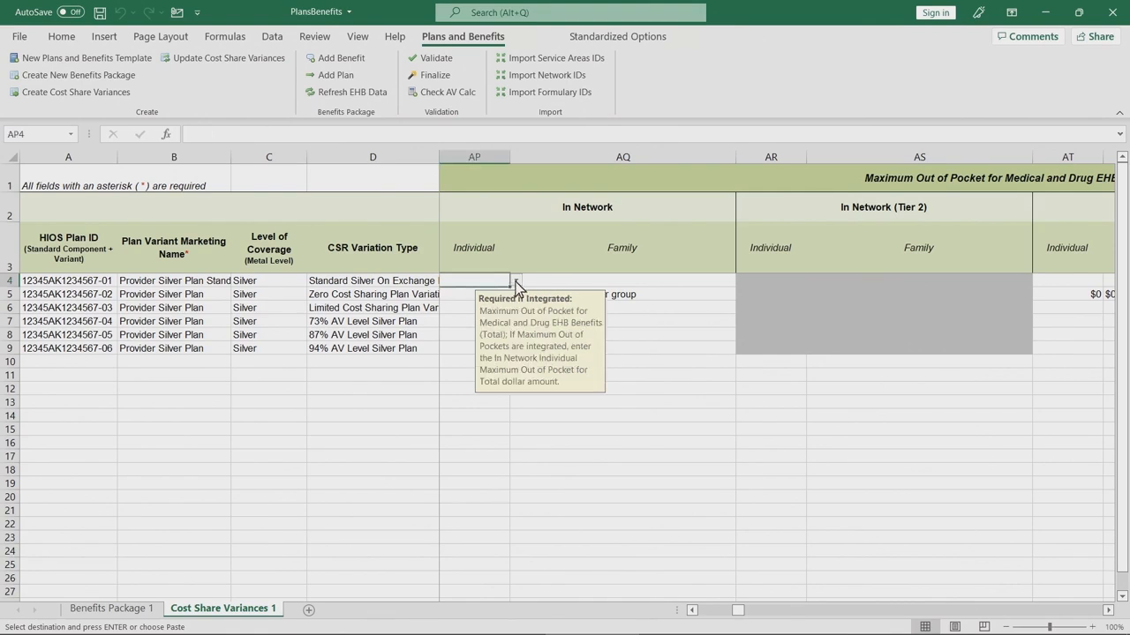
pyautogui.click(517, 281)
pyautogui.click(512, 292)
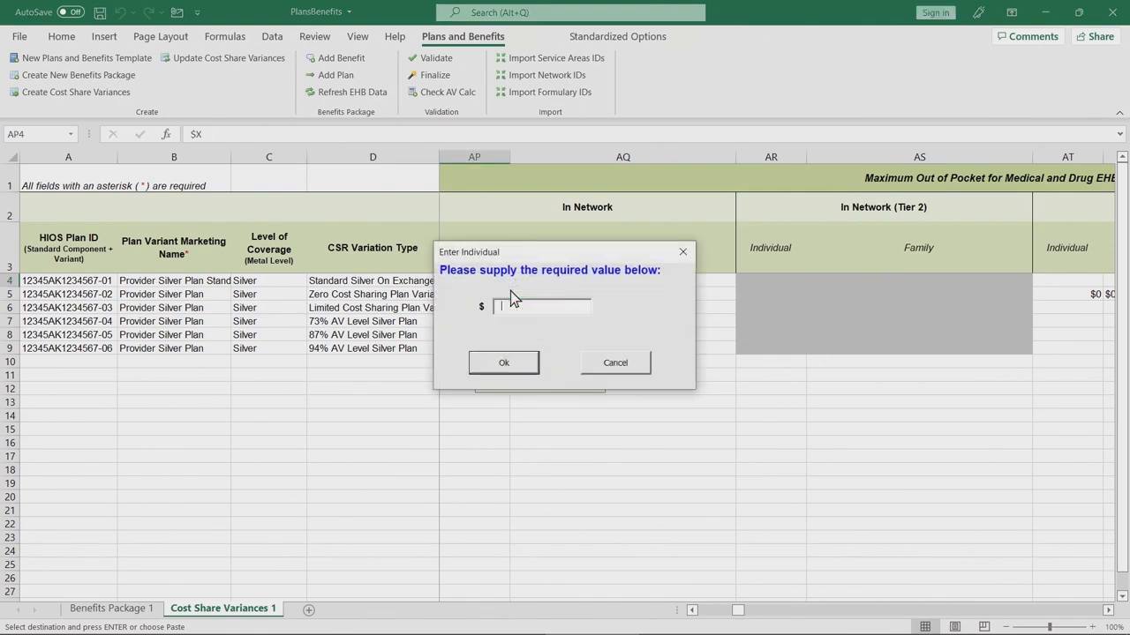
pyautogui.write('6000')
pyautogui.click(510, 365)
pyautogui.hotkey('ctrl', 'shift', 'Down')
pyautogui.hotkey('ctrl', 'c')
pyautogui.press('Right')
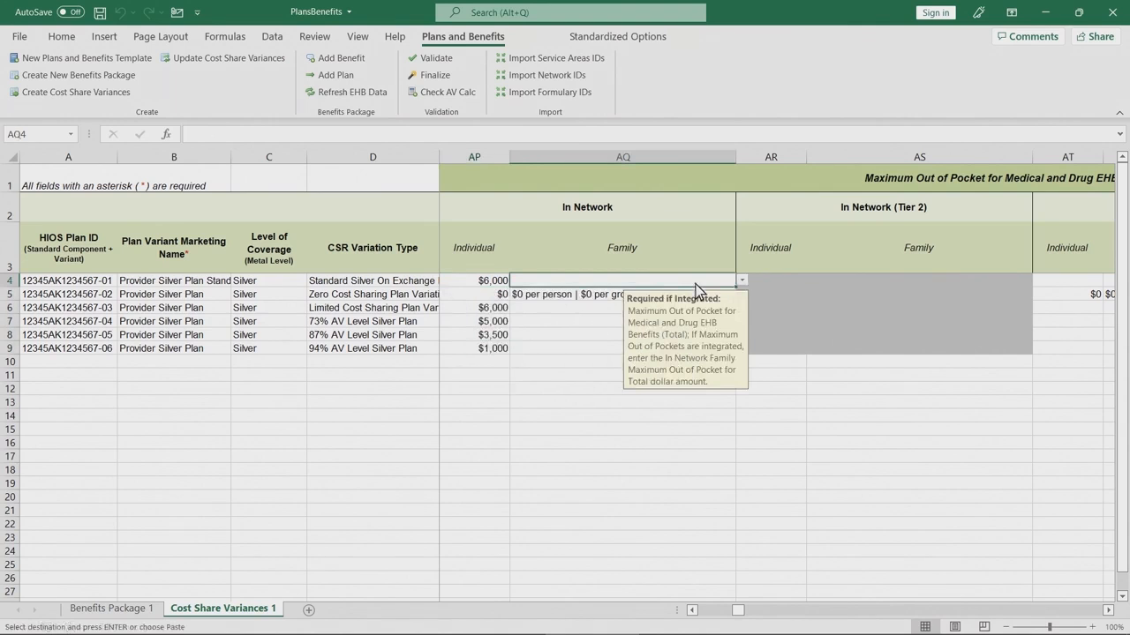
# Set the standard variant's In Network Family Maximum Out of Pocket (Total) to $6000 per person and $10000 per group, and fill in the remaining variants' amounts.
pyautogui.click(742, 280)
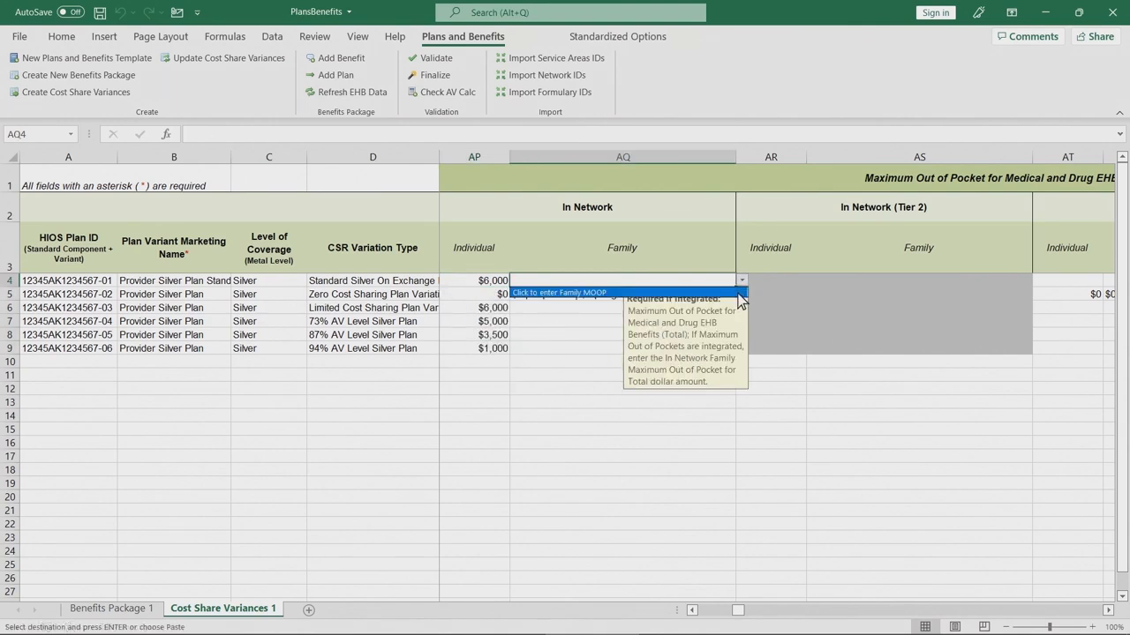
pyautogui.click(738, 293)
pyautogui.write('6000')
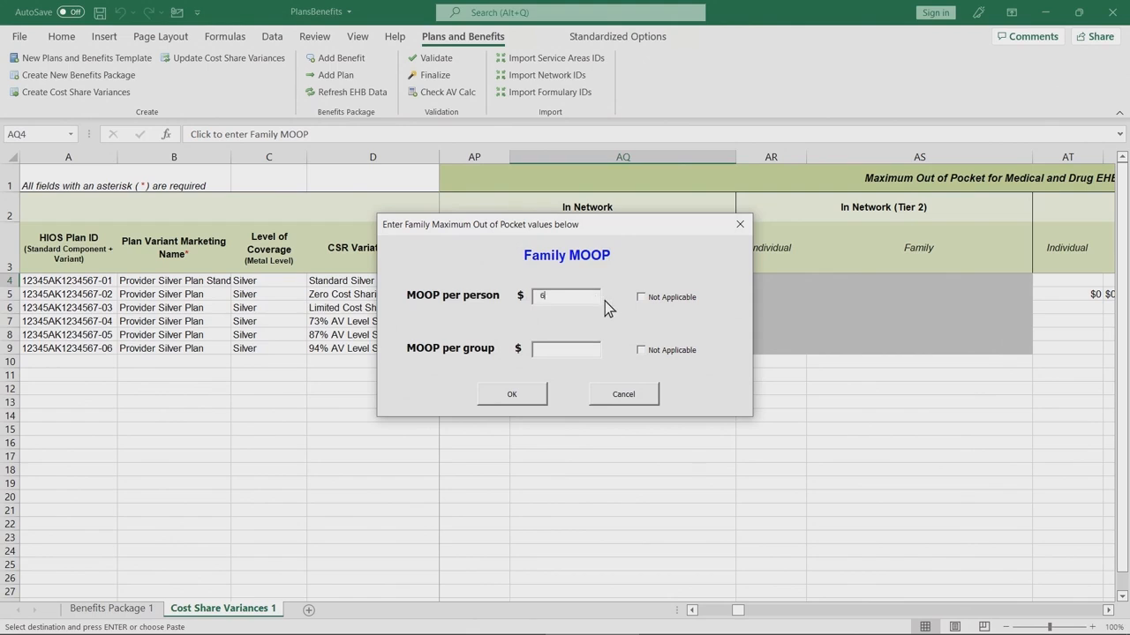
pyautogui.click(581, 349)
pyautogui.write('10000')
pyautogui.click(532, 395)
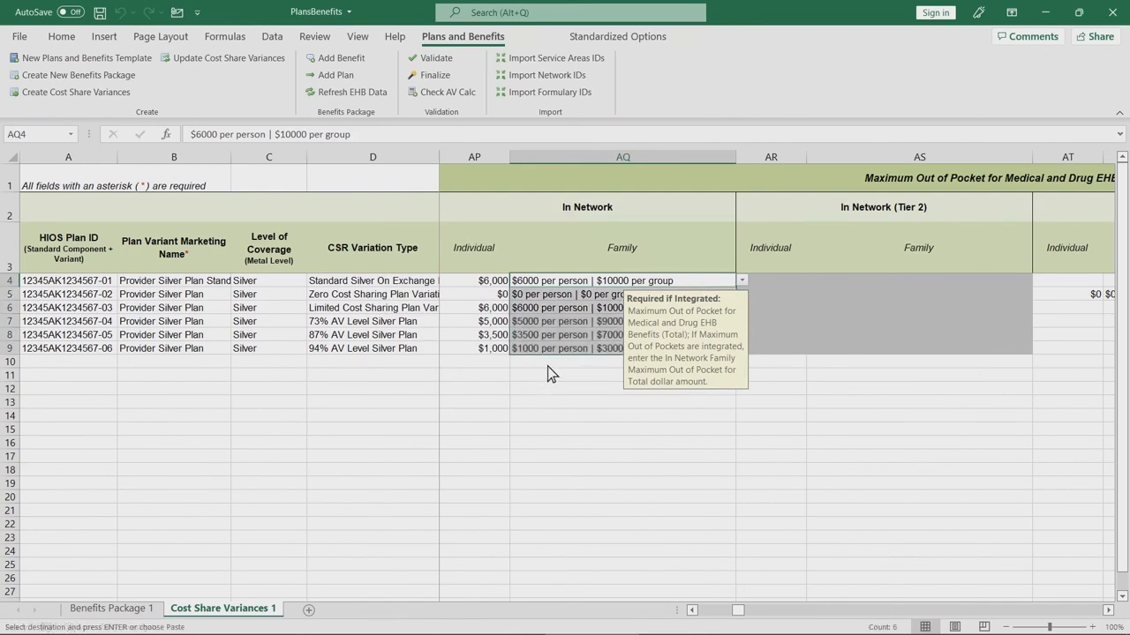
pyautogui.click(548, 366)
# Paste the Out of Network and Combined In/Out Network total Maximum Out of Pocket values for all variants, starting with $7,000 and Not Applicable respectively.
pyautogui.click(1108, 608)
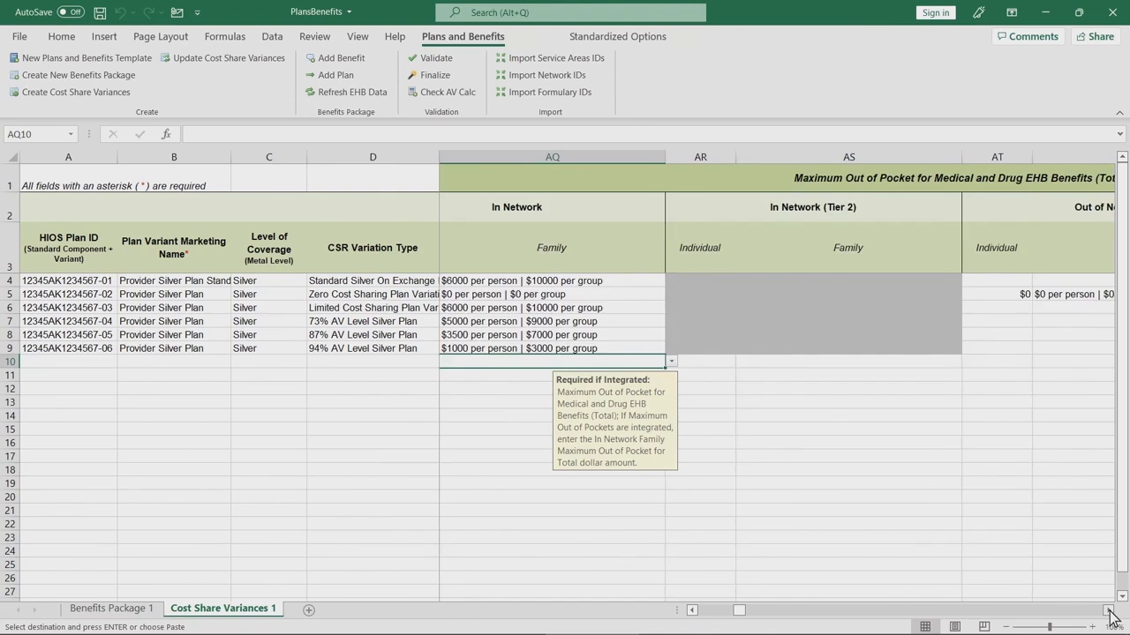
pyautogui.click(1108, 609)
pyautogui.click(1107, 609)
pyautogui.click(1107, 609)
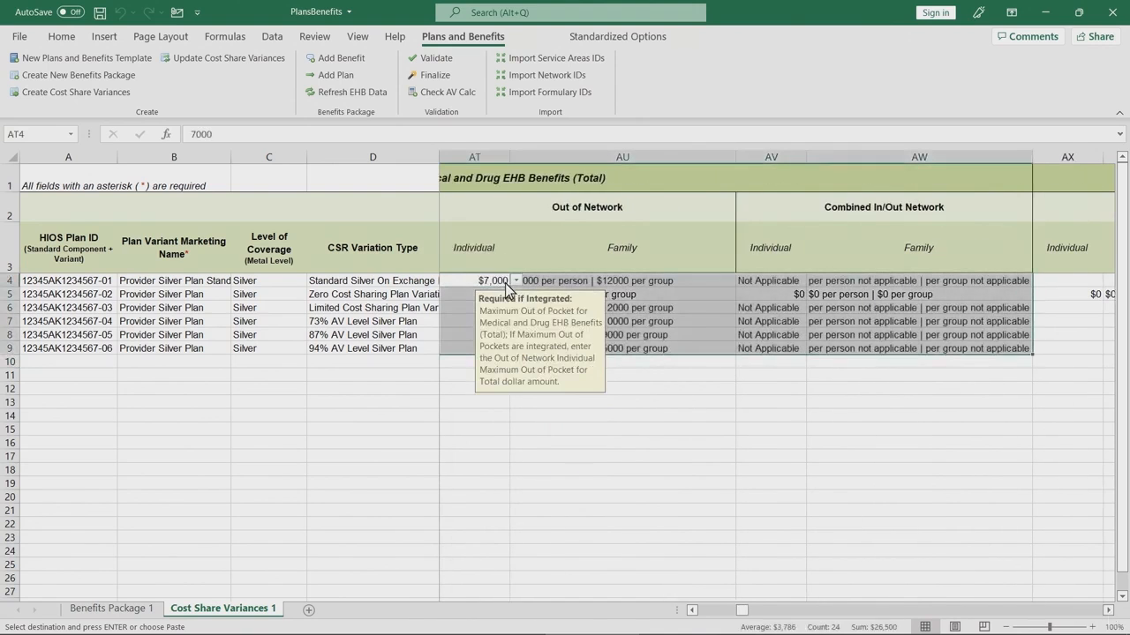
pyautogui.click(469, 364)
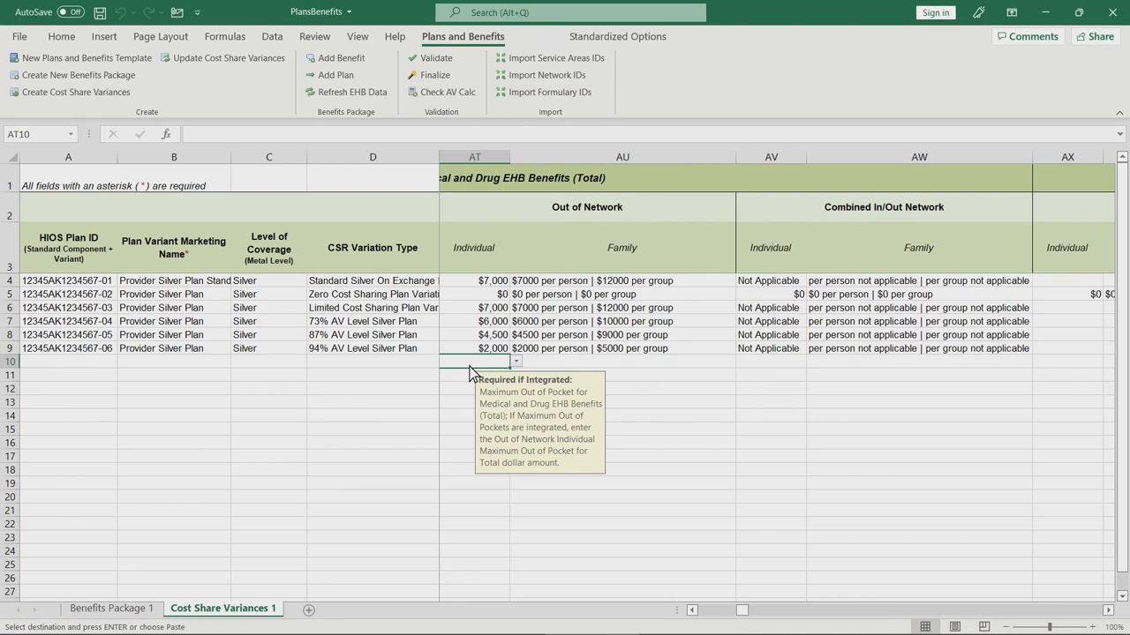
# Paste the In Network Medical EHB Deductible values for all variants, starting with $6,000 individual and $6000 per person | $10000 per group family.
pyautogui.click(1107, 609)
pyautogui.click(1108, 609)
pyautogui.click(779, 285)
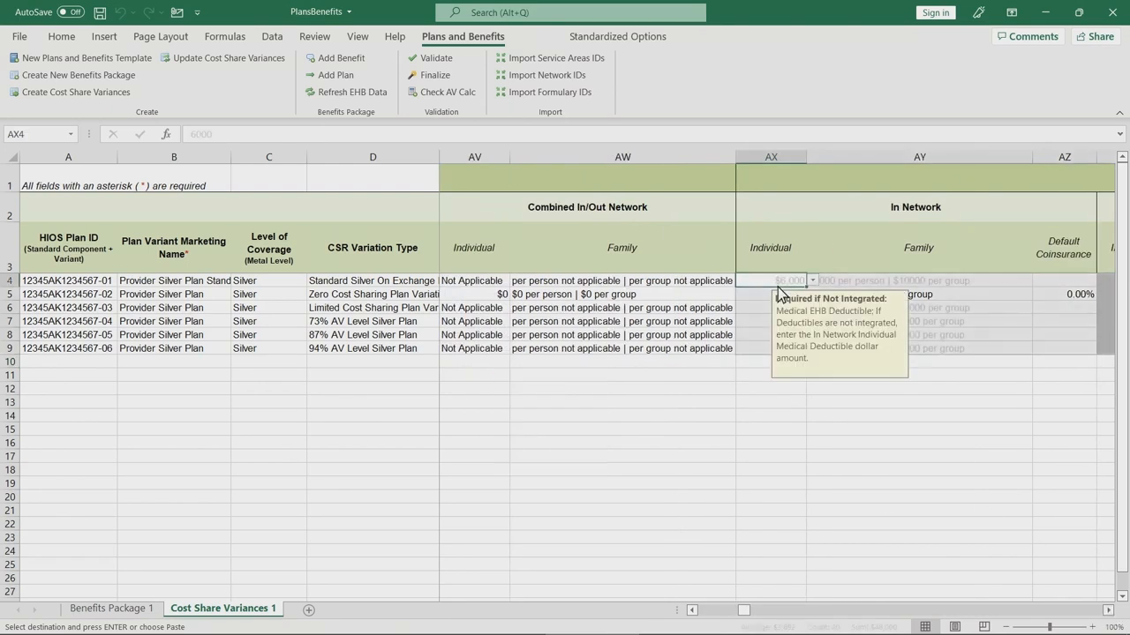
pyautogui.click(767, 365)
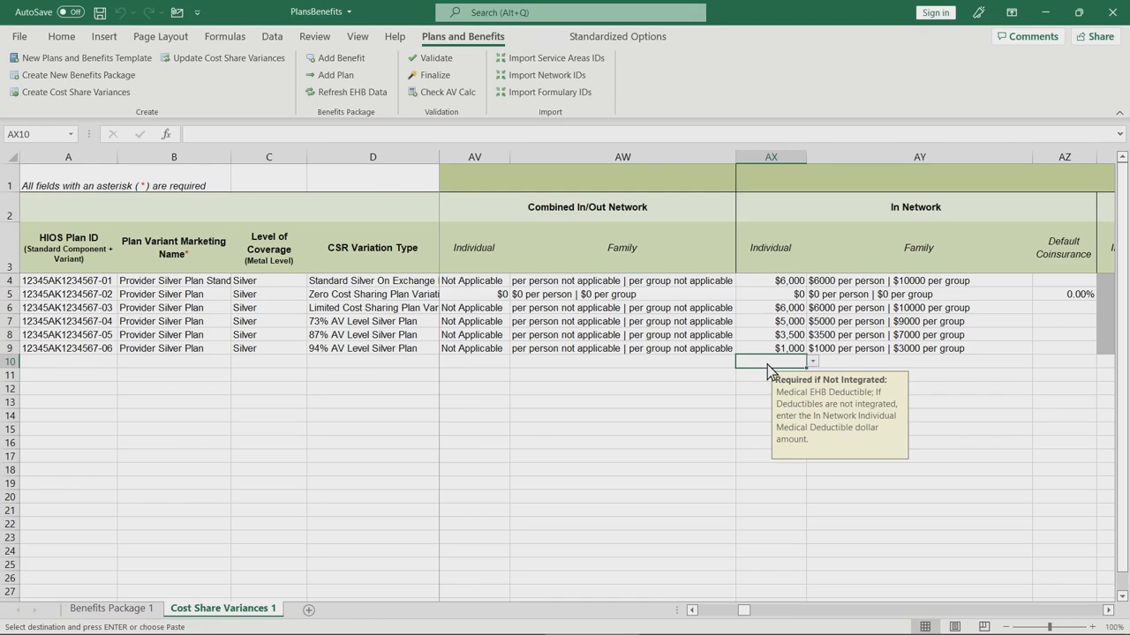
# Paste the copied Out of Network Medical EHB Deductible values for all plan variants.
pyautogui.click(1108, 610)
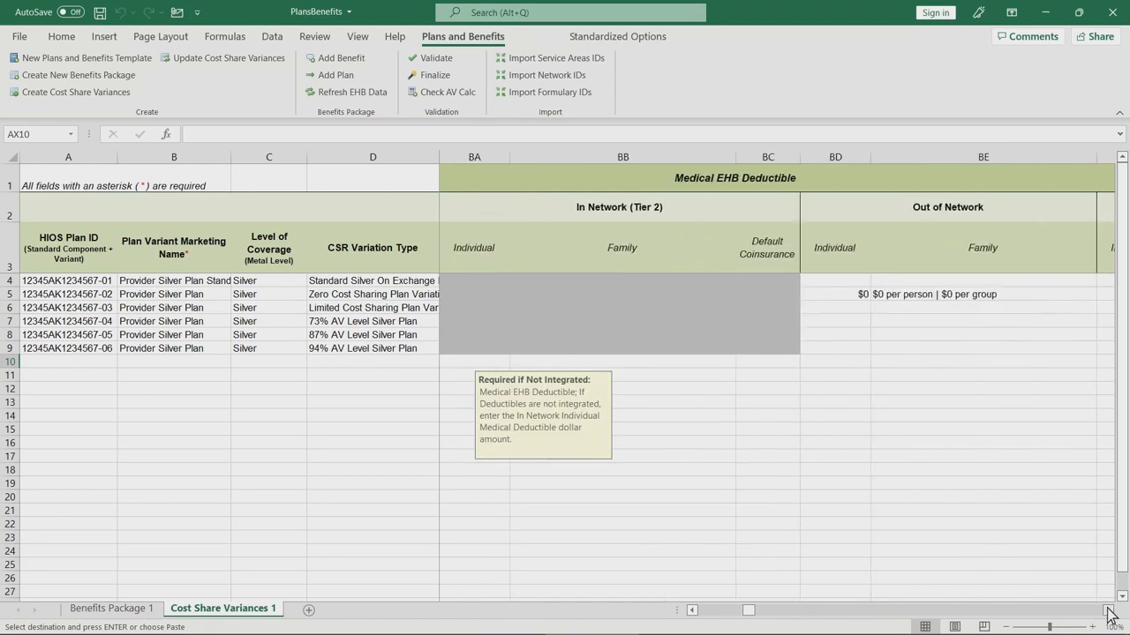
pyautogui.click(1108, 609)
pyautogui.click(503, 281)
pyautogui.hotkey('ctrl', 'v')
pyautogui.click(463, 364)
# Paste the Out of Network and Combined In/Out Network Drug EHB Deductible values for all variants, starting with $4,000 individual and $4000 per person | $7000 per group.
pyautogui.click(1109, 610)
pyautogui.click(1109, 610)
pyautogui.click(1108, 610)
pyautogui.click(1108, 609)
pyautogui.click(1108, 610)
pyautogui.click(1108, 610)
pyautogui.click(1108, 610)
pyautogui.click(761, 281)
pyautogui.hotkey('ctrl', 'v')
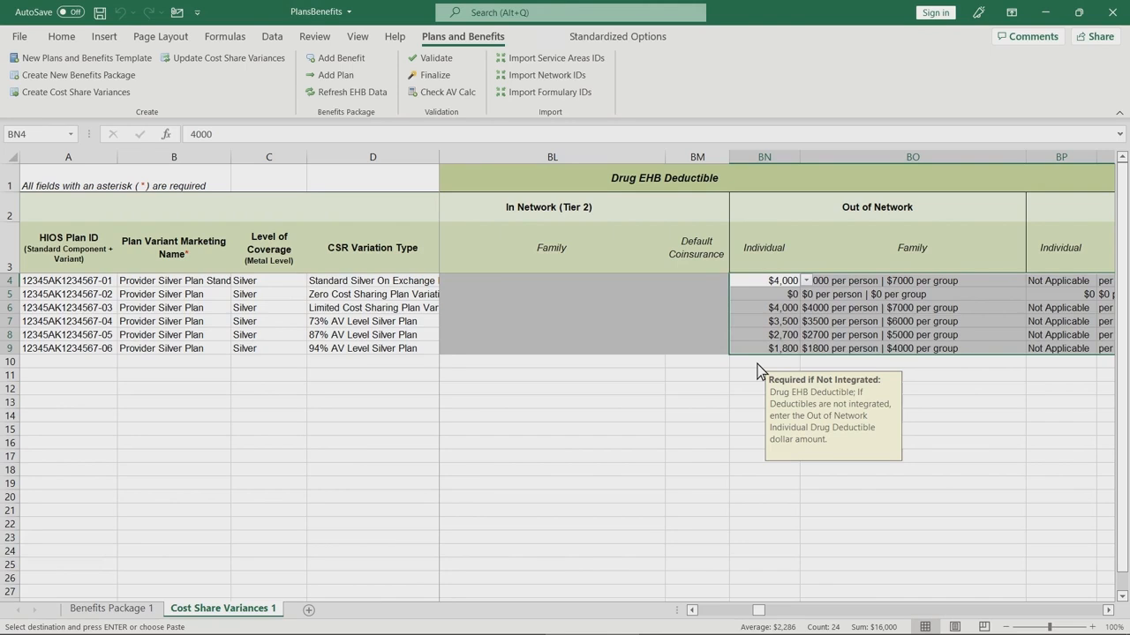
pyautogui.click(756, 363)
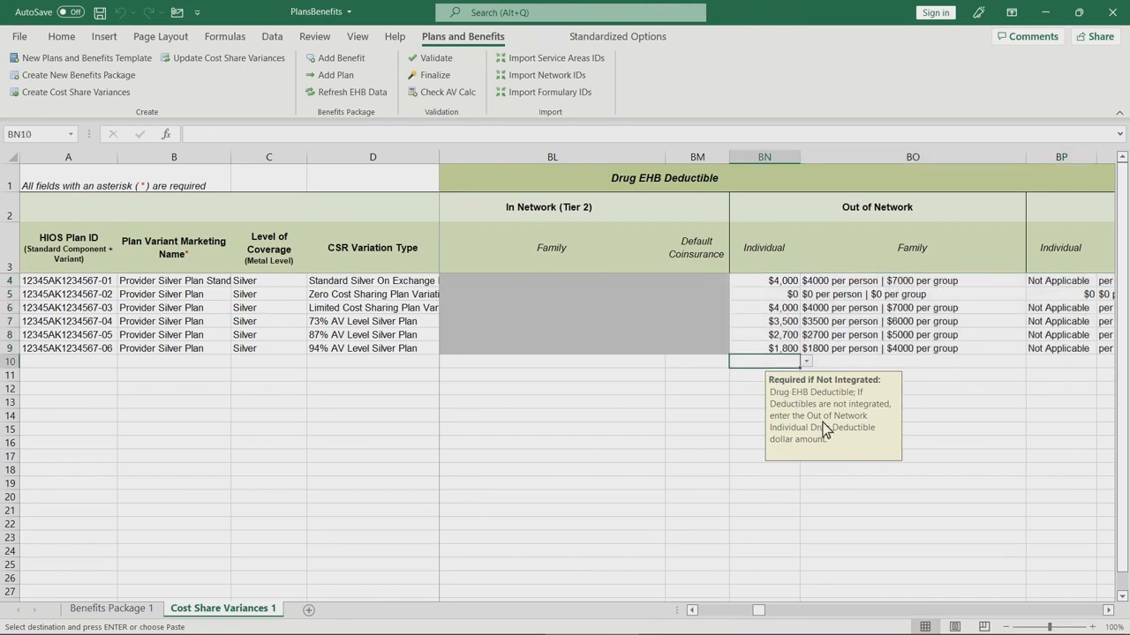
# Review the Combined Medical and Drug EHB Deductible, HSA/HRA Detail and AV Calculator Additional Benefit Design columns for the plan variants.
pyautogui.click(1109, 610)
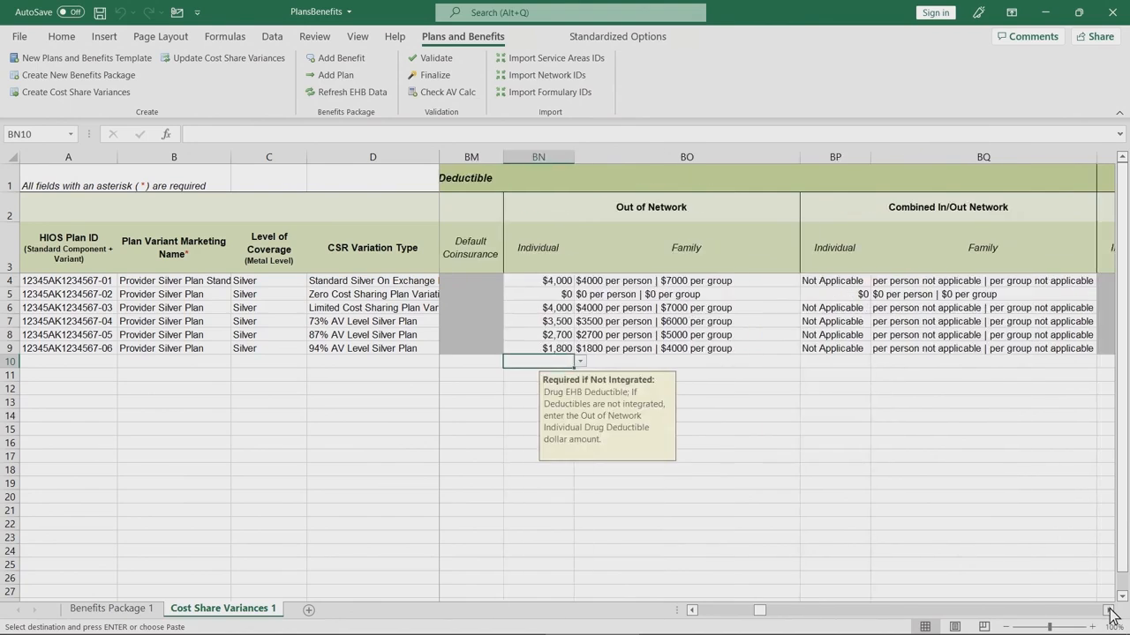
pyautogui.click(1108, 610)
pyautogui.click(1109, 610)
pyautogui.click(1109, 609)
pyautogui.click(1109, 609)
pyautogui.click(1109, 610)
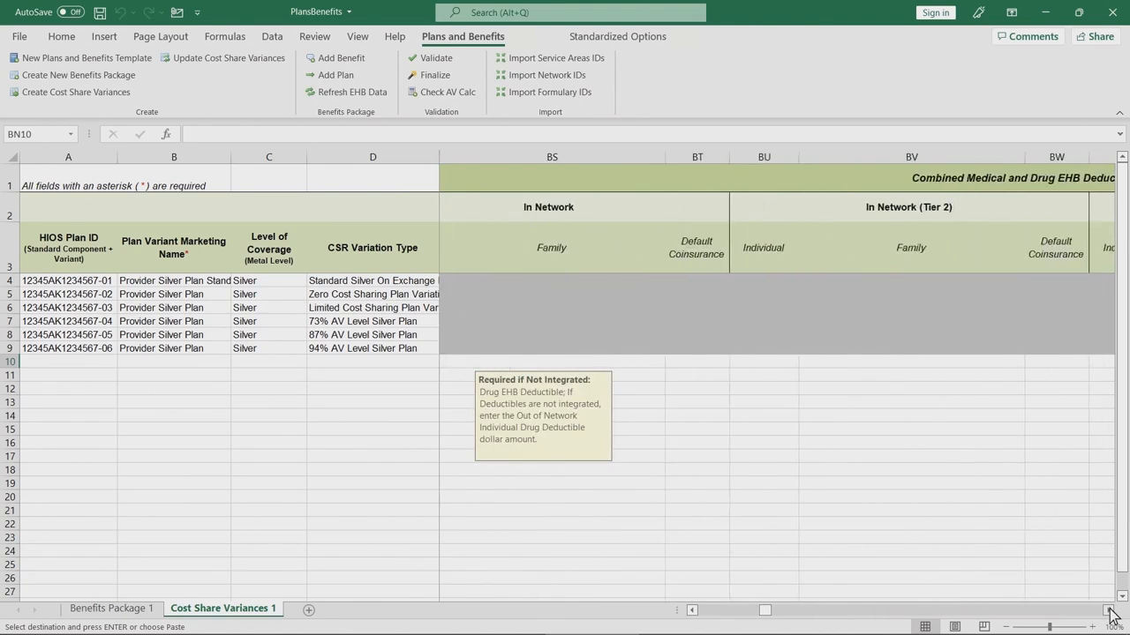
pyautogui.click(1108, 610)
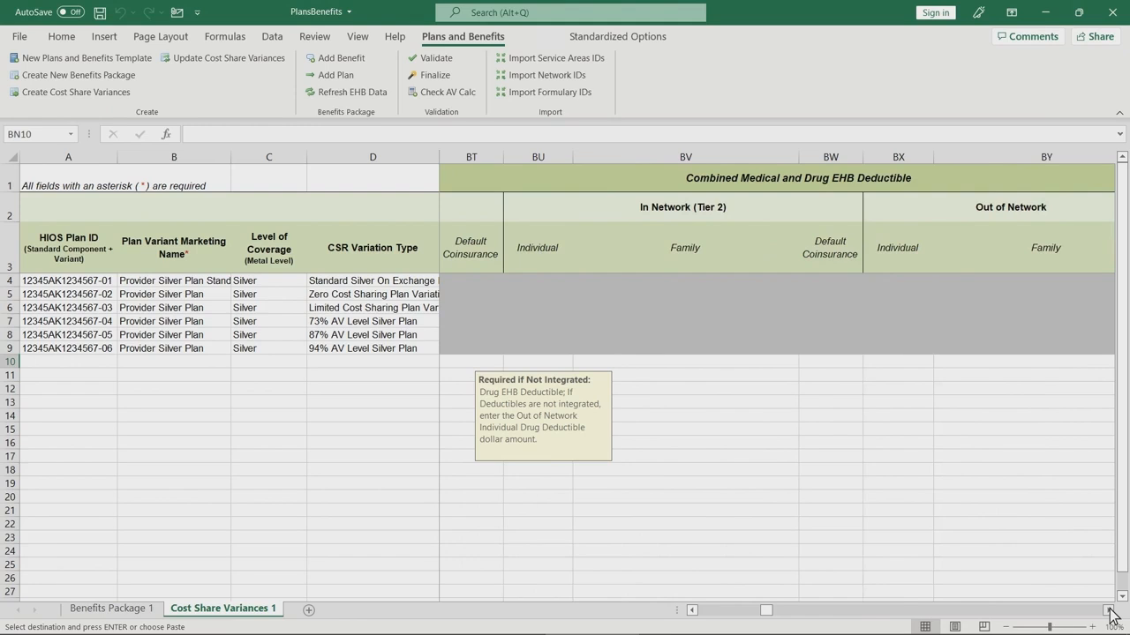
pyautogui.moveTo(1109, 609); pyautogui.dragTo(1109, 609)
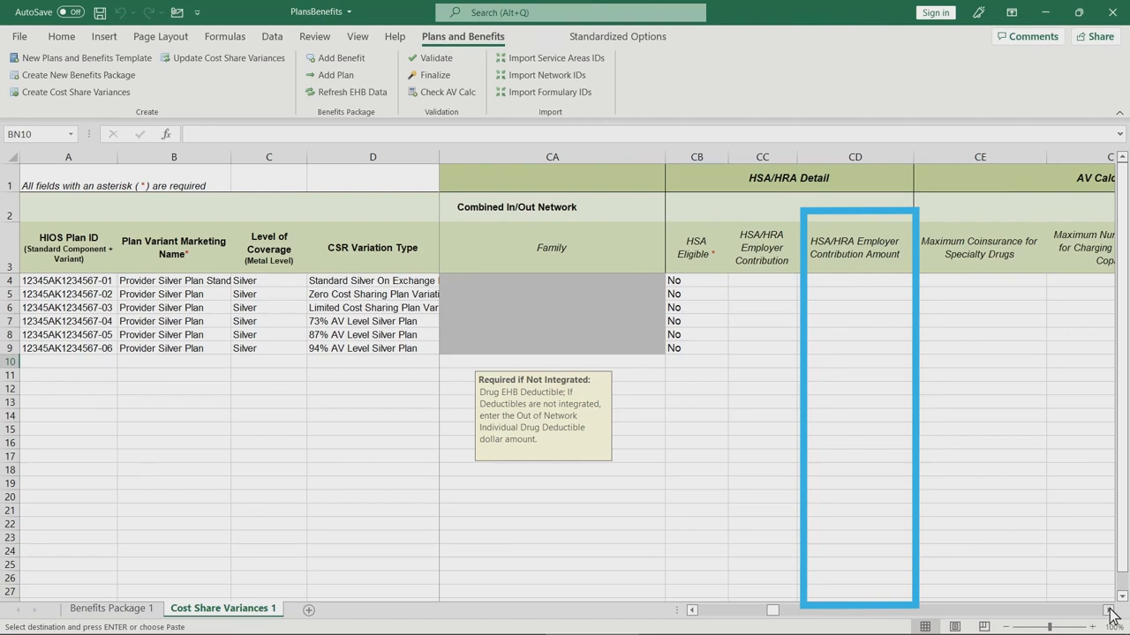
pyautogui.click(1109, 611)
pyautogui.click(1109, 610)
pyautogui.click(1108, 610)
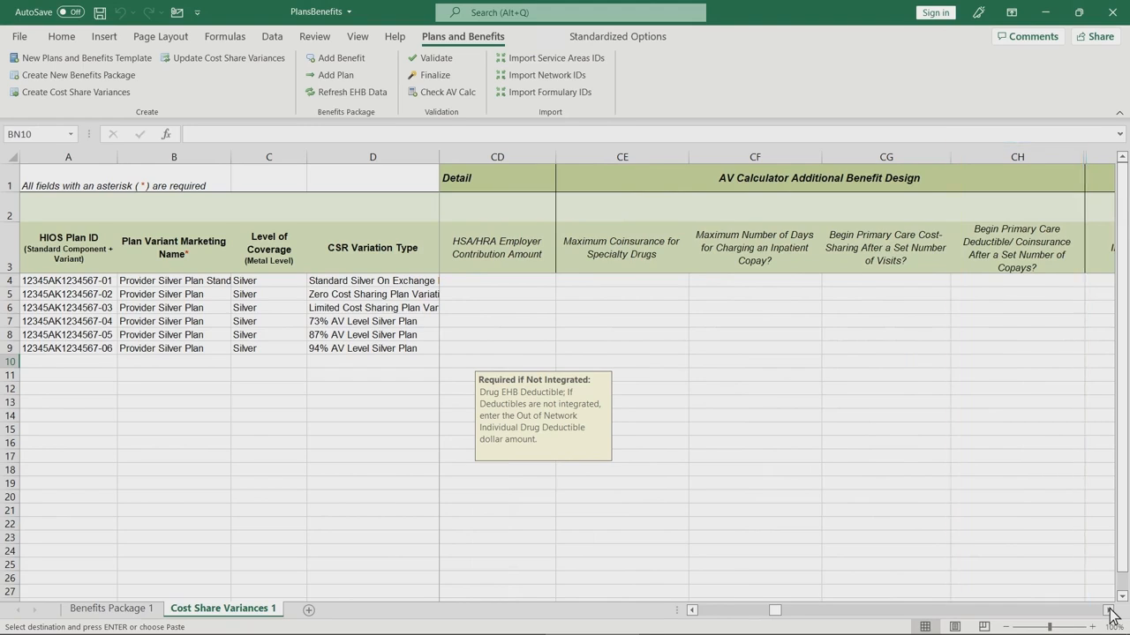
pyautogui.click(1109, 610)
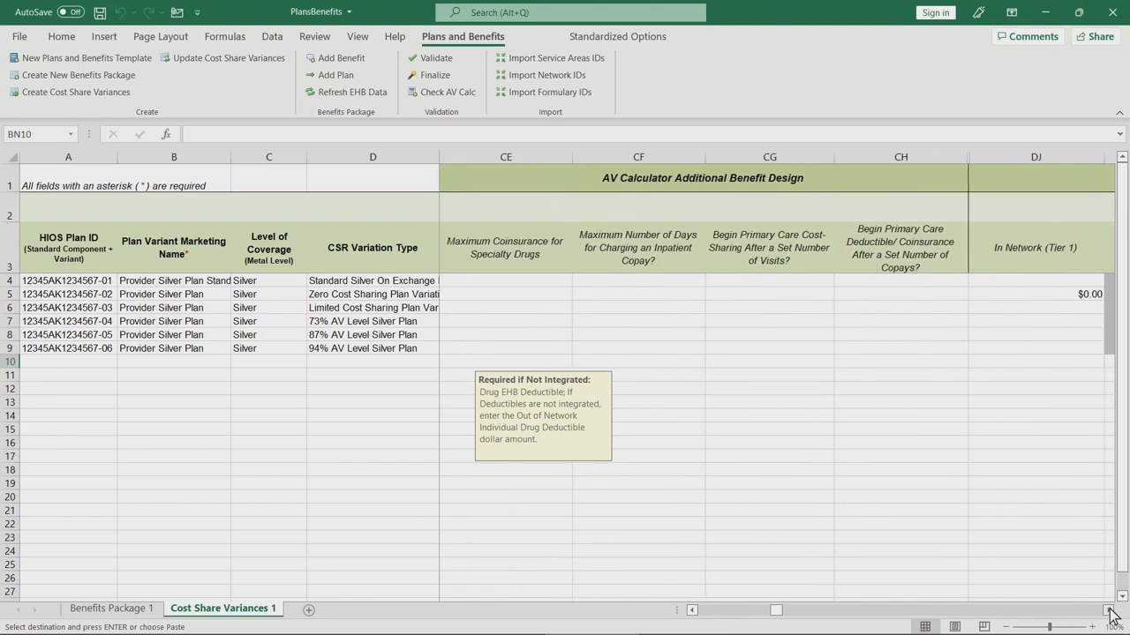
pyautogui.click(1108, 609)
pyautogui.click(1109, 610)
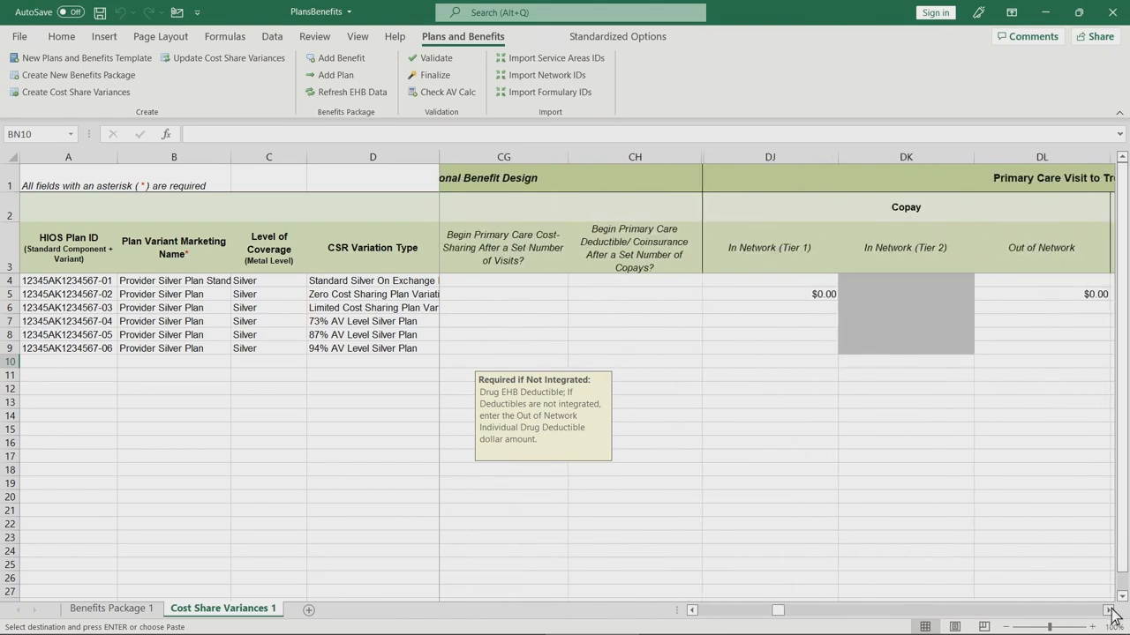
# Set the In Network (Tier 1) copay for Primary Care Visit to $30 Copay with deductible for the Standard Silver On Exchange variant.
pyautogui.click(1108, 610)
pyautogui.click(1108, 610)
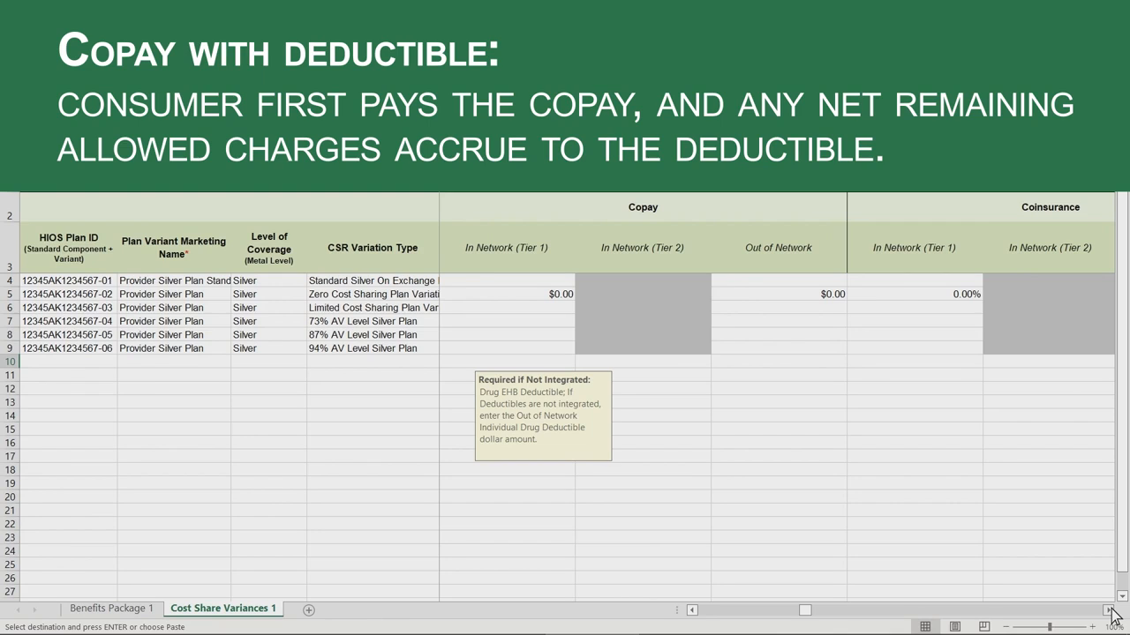
pyautogui.click(563, 282)
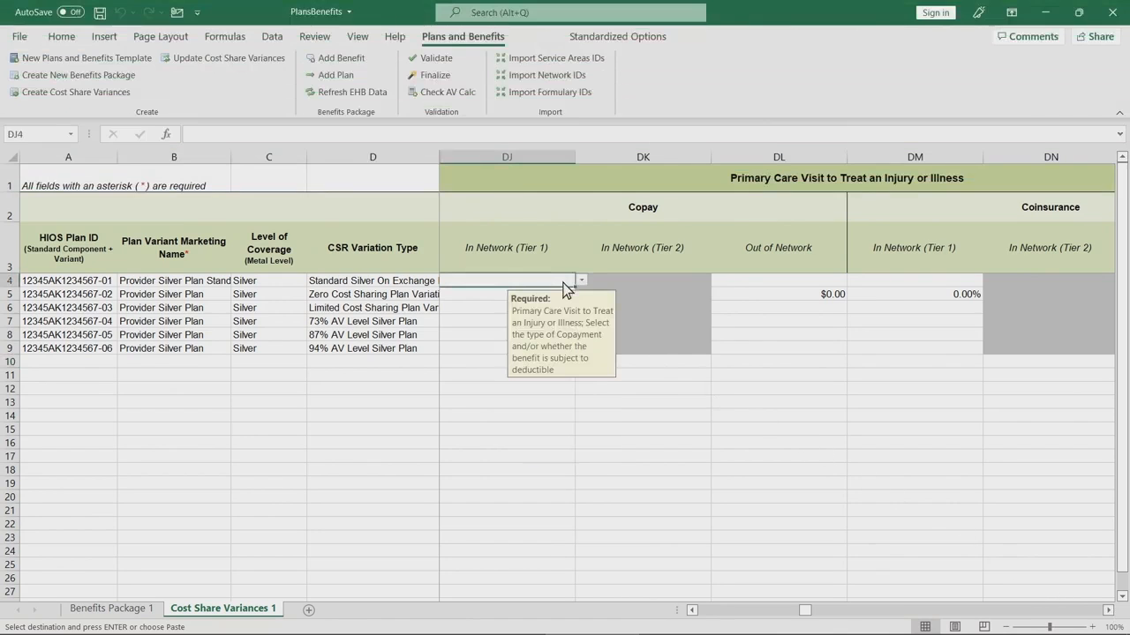
pyautogui.click(582, 281)
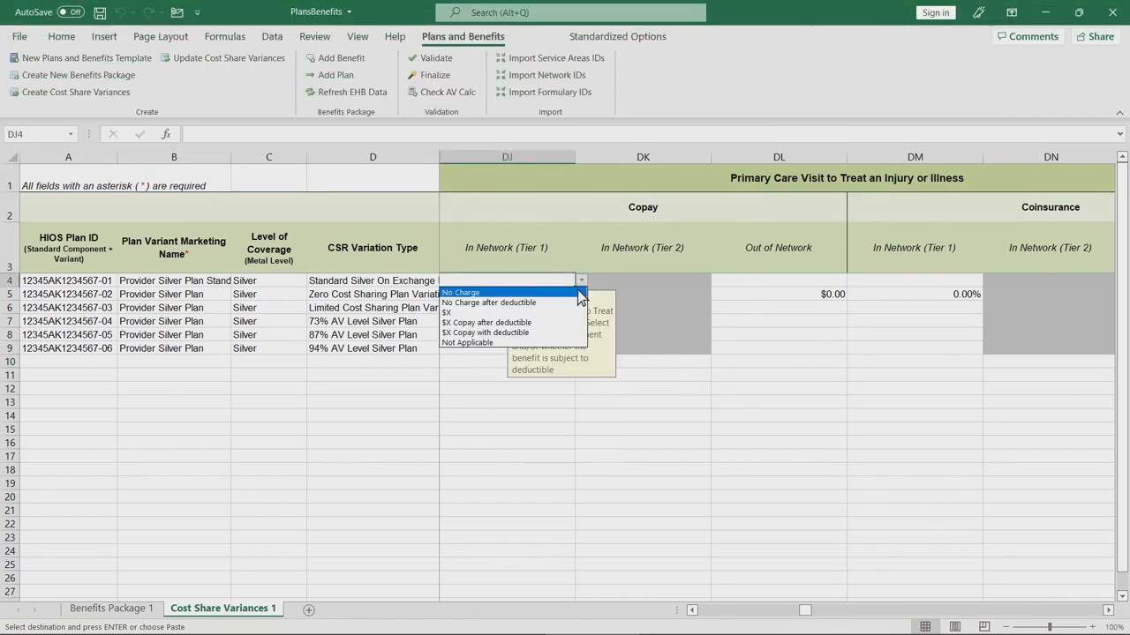
pyautogui.click(554, 332)
pyautogui.write('30')
pyautogui.click(535, 366)
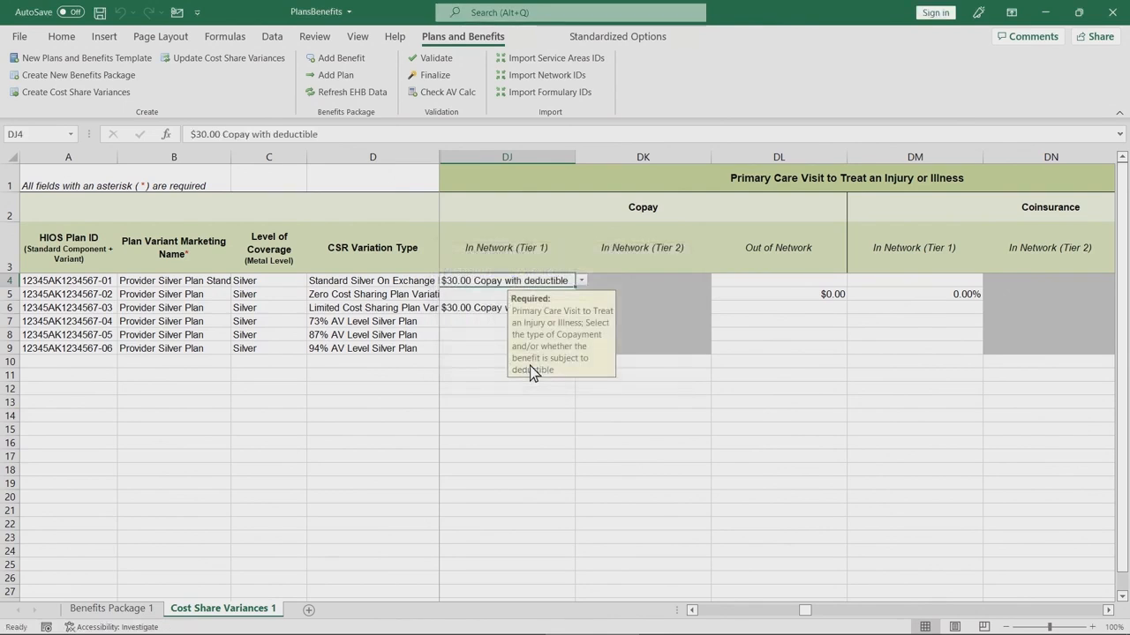
# Set the In Network (Tier 1) coinsurance for Primary Care Visit to Not Applicable for the Standard Silver On Exchange variant.
pyautogui.click(889, 281)
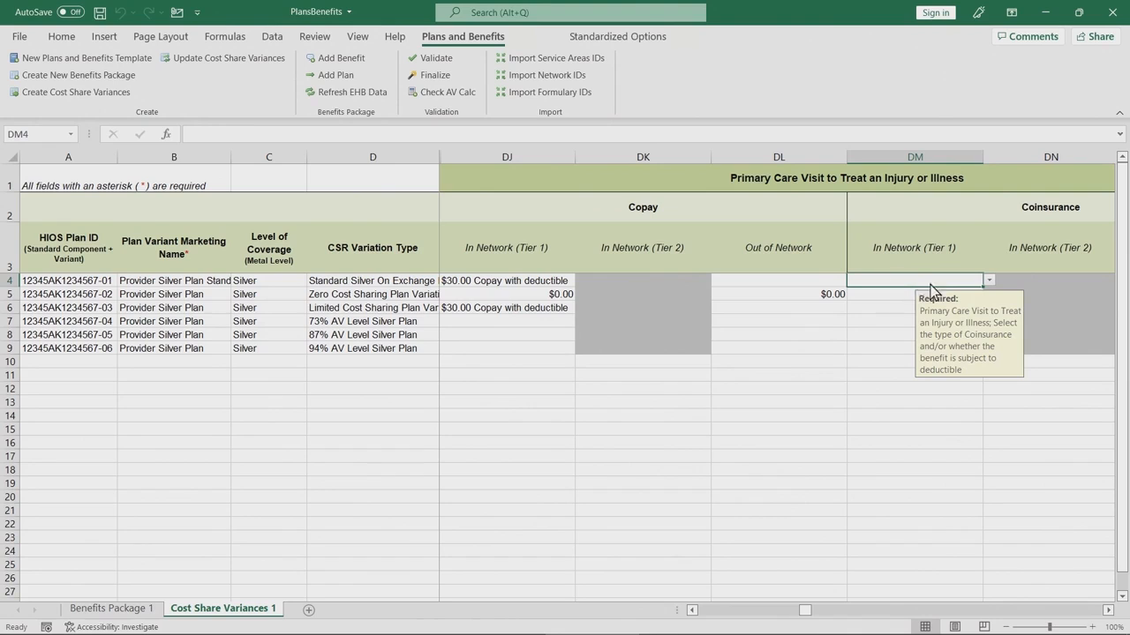
pyautogui.click(988, 280)
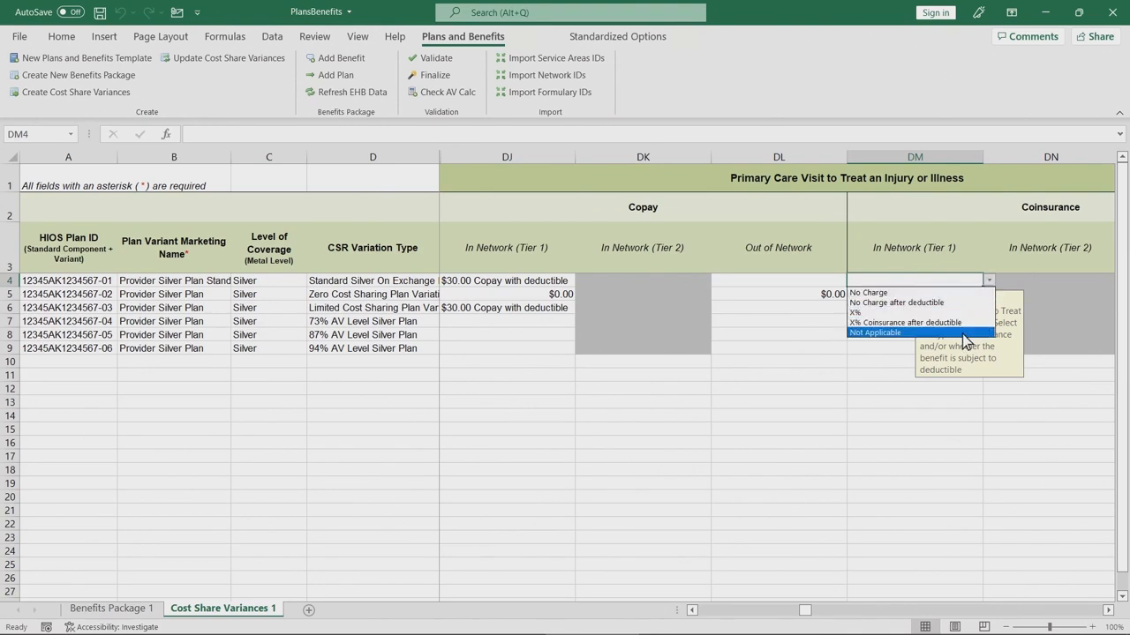
pyautogui.click(909, 333)
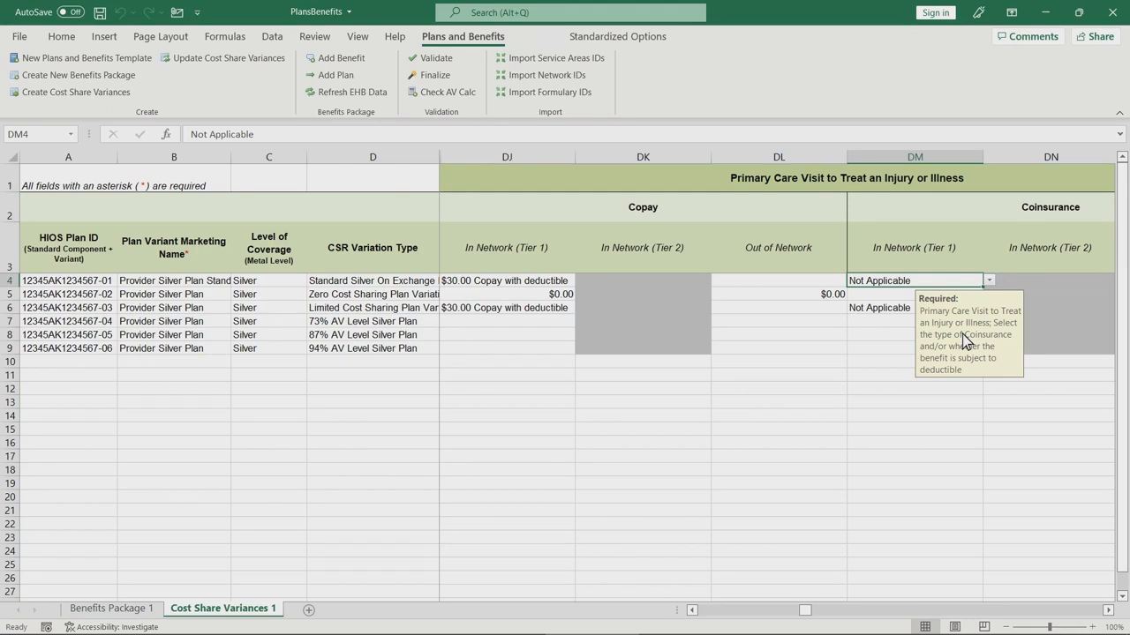
# Set the Out of Network copay for Primary Care Visit to Not Applicable for the Standard Silver On Exchange variant.
pyautogui.click(825, 284)
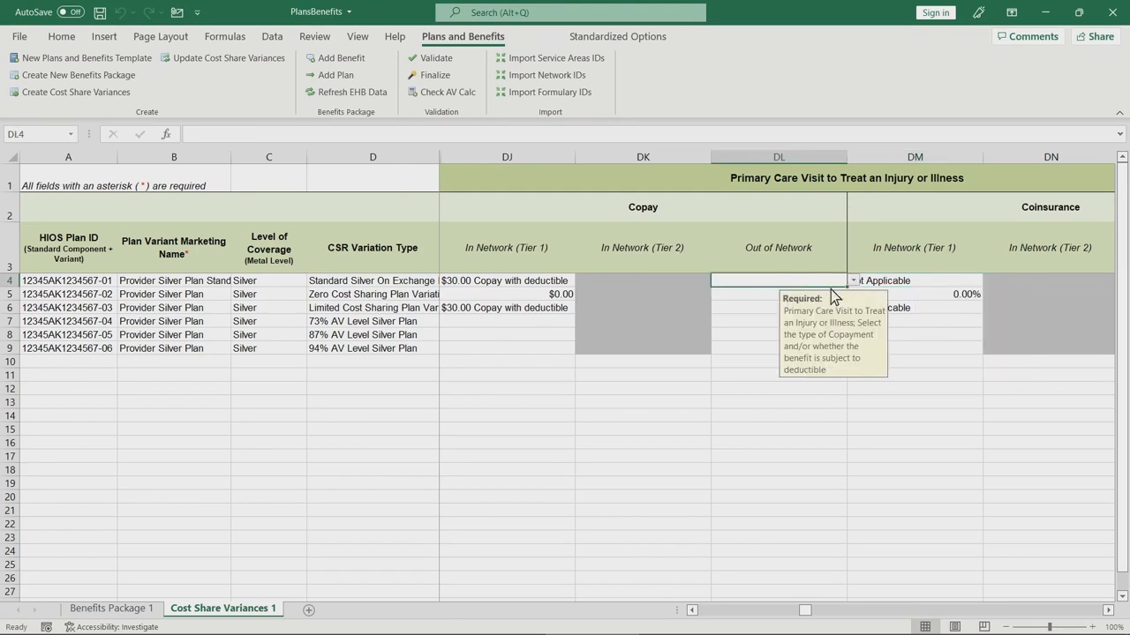
pyautogui.click(853, 282)
pyautogui.click(826, 342)
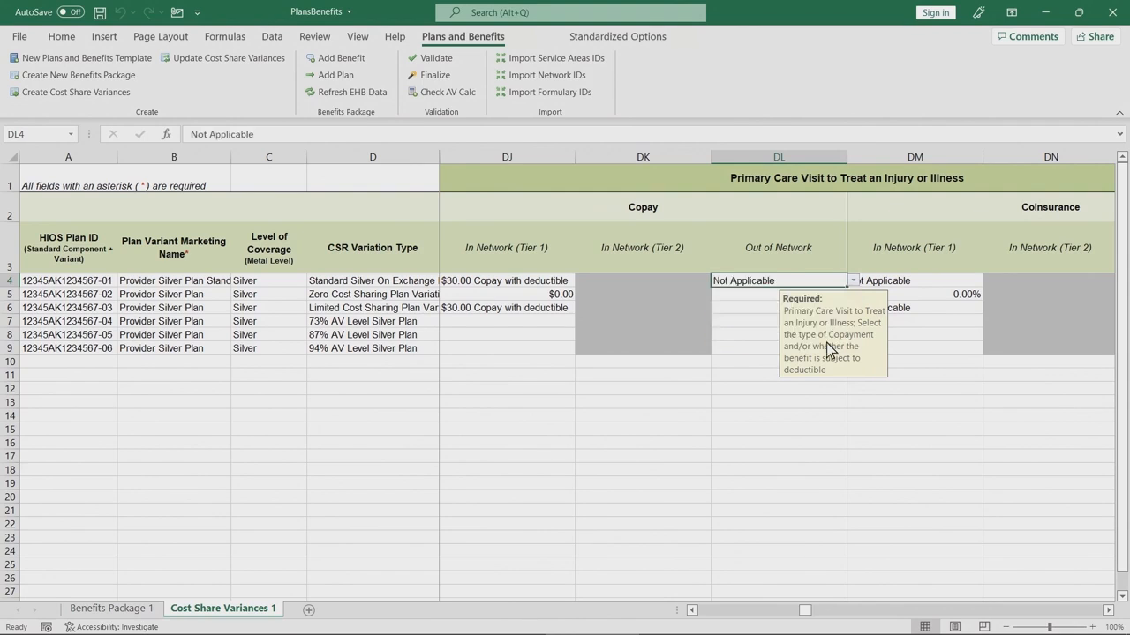
# Set the Out of Network coinsurance for Primary Care Visit to 100% for the Standard Silver On Exchange variant.
pyautogui.click(1108, 610)
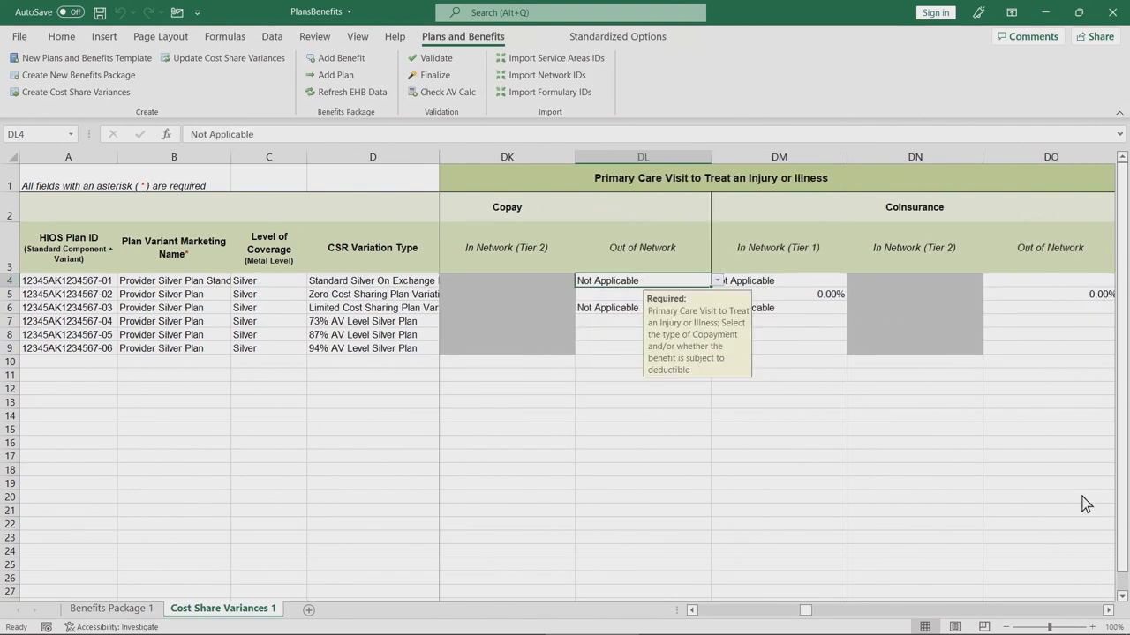
pyautogui.click(1027, 283)
pyautogui.click(1121, 281)
pyautogui.click(1030, 322)
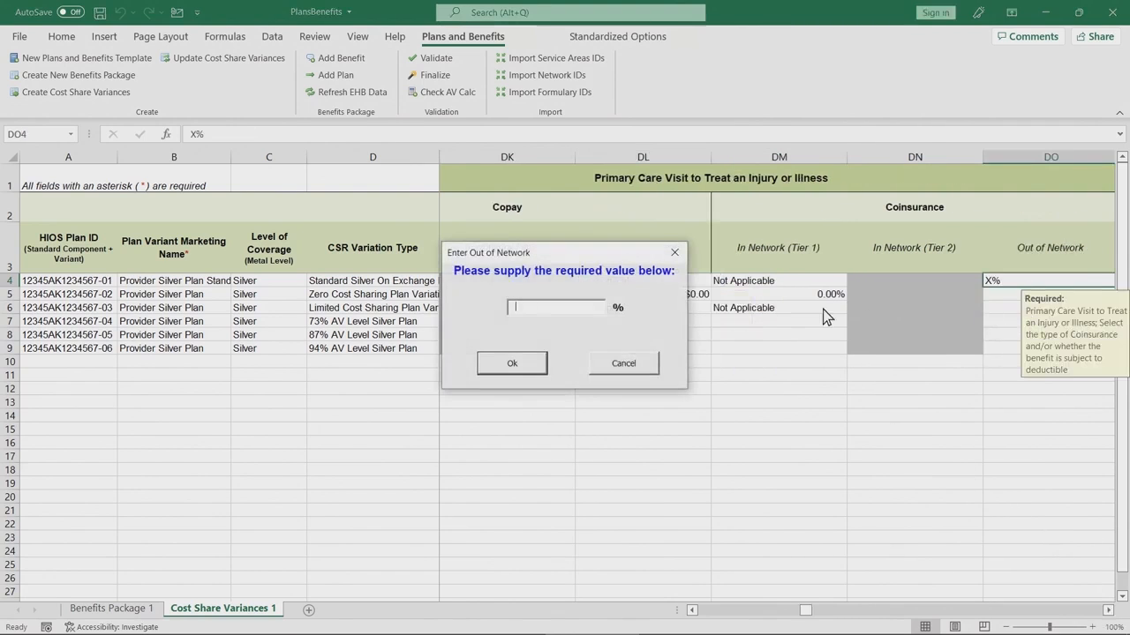
pyautogui.write('100')
pyautogui.click(532, 365)
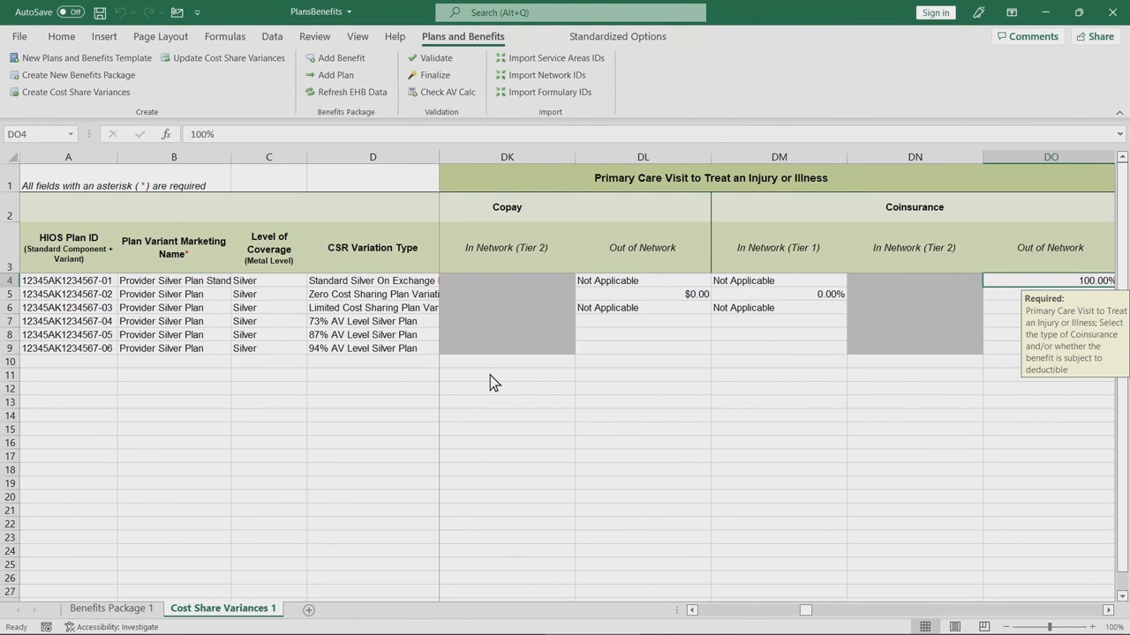
# Run the AV Calculator check on the plan variants using the AV-Calculator file, without saving screenshots, and dismiss the validation report.
pyautogui.click(692, 610)
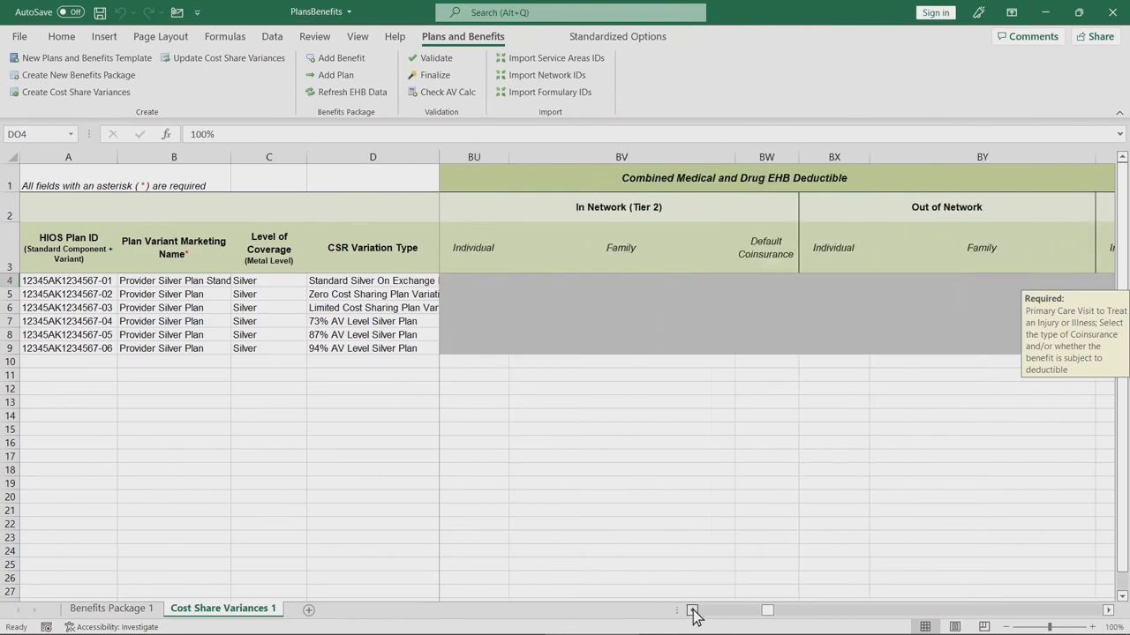
pyautogui.click(693, 609)
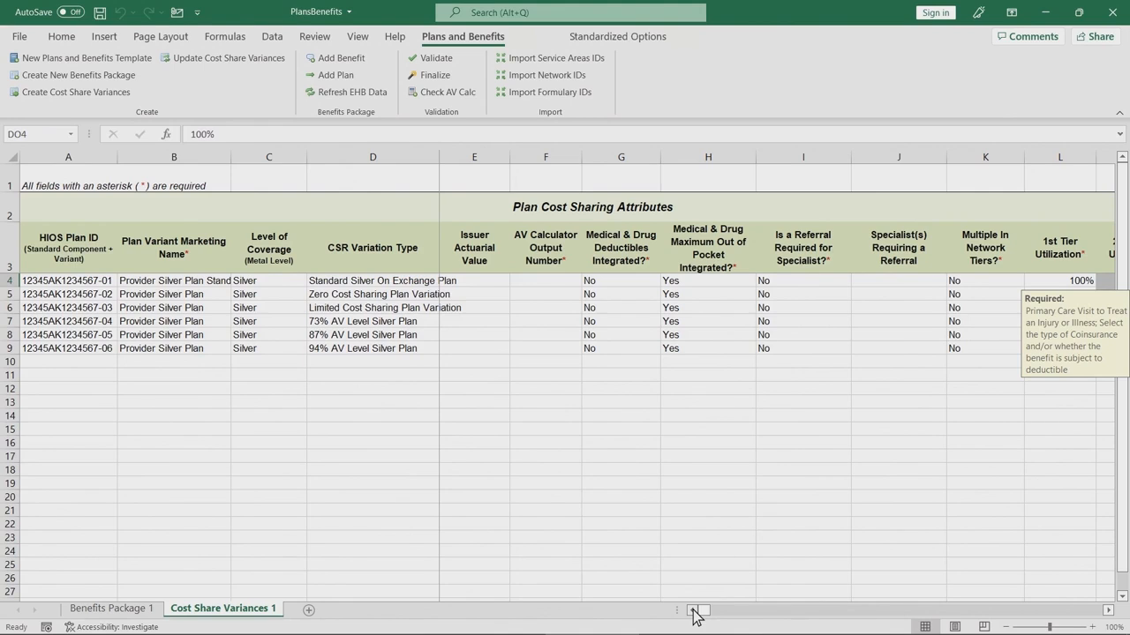
pyautogui.click(449, 98)
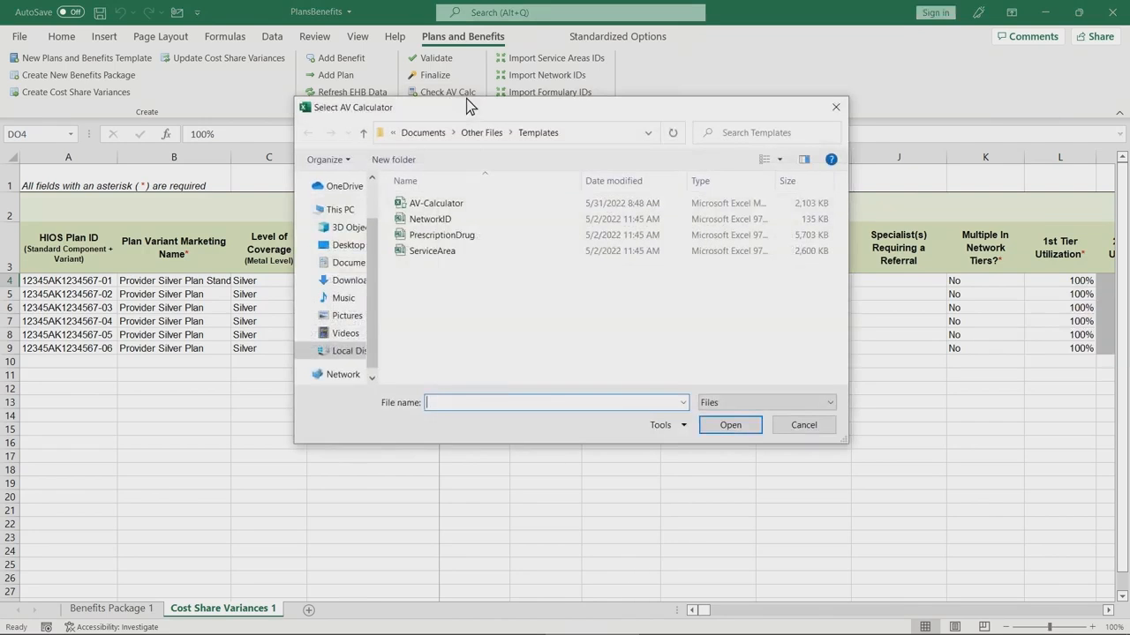
pyautogui.click(479, 203)
pyautogui.click(725, 425)
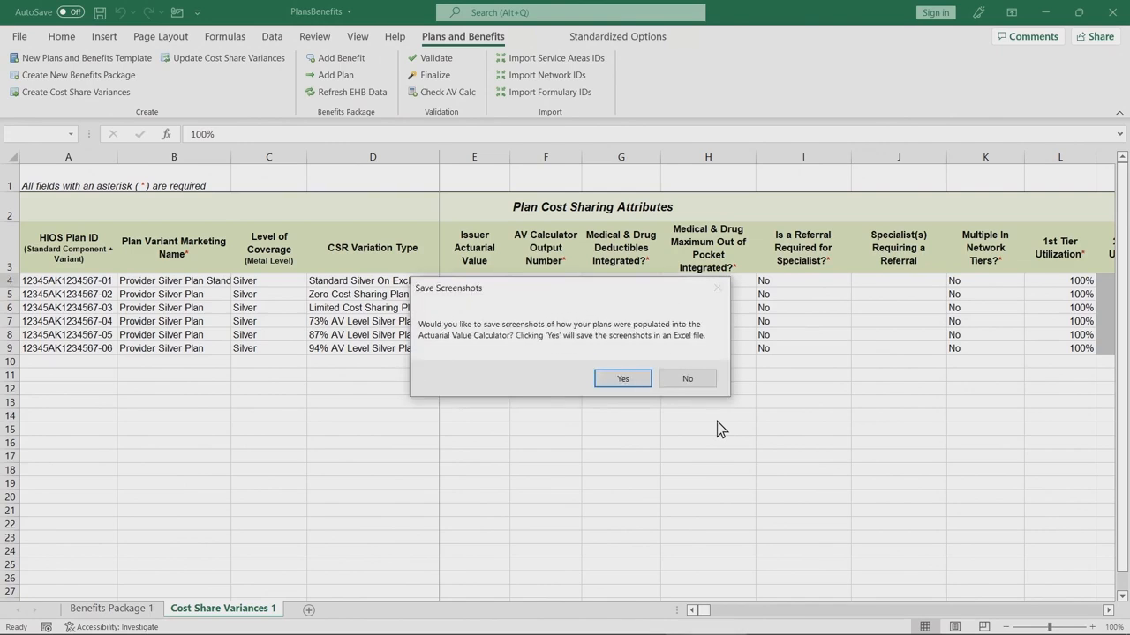
pyautogui.click(704, 383)
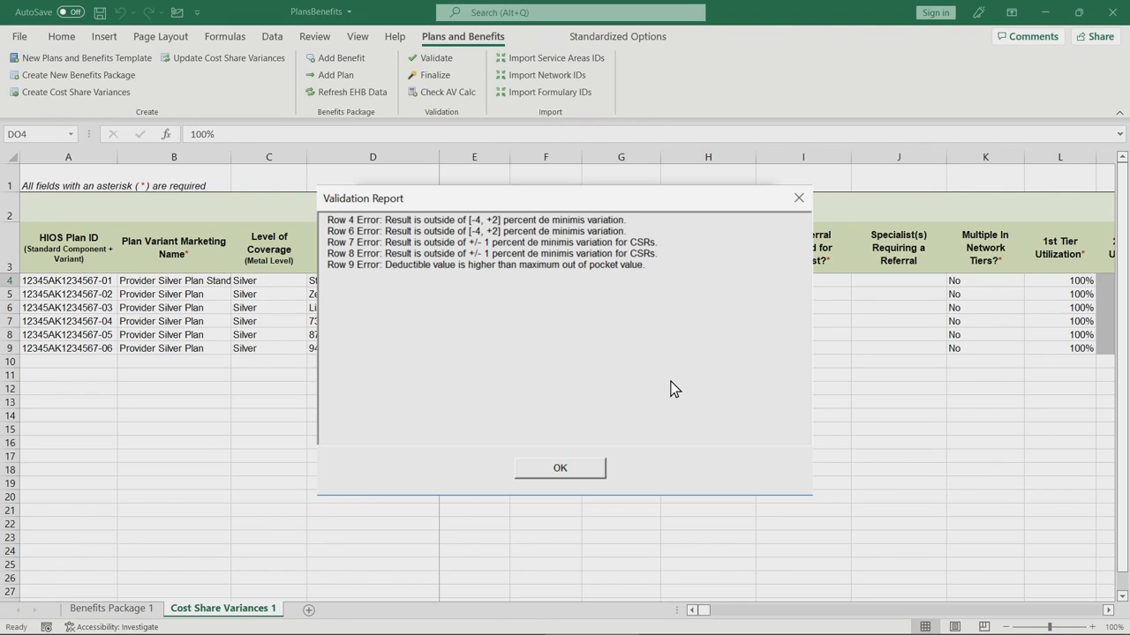
pyautogui.click(575, 471)
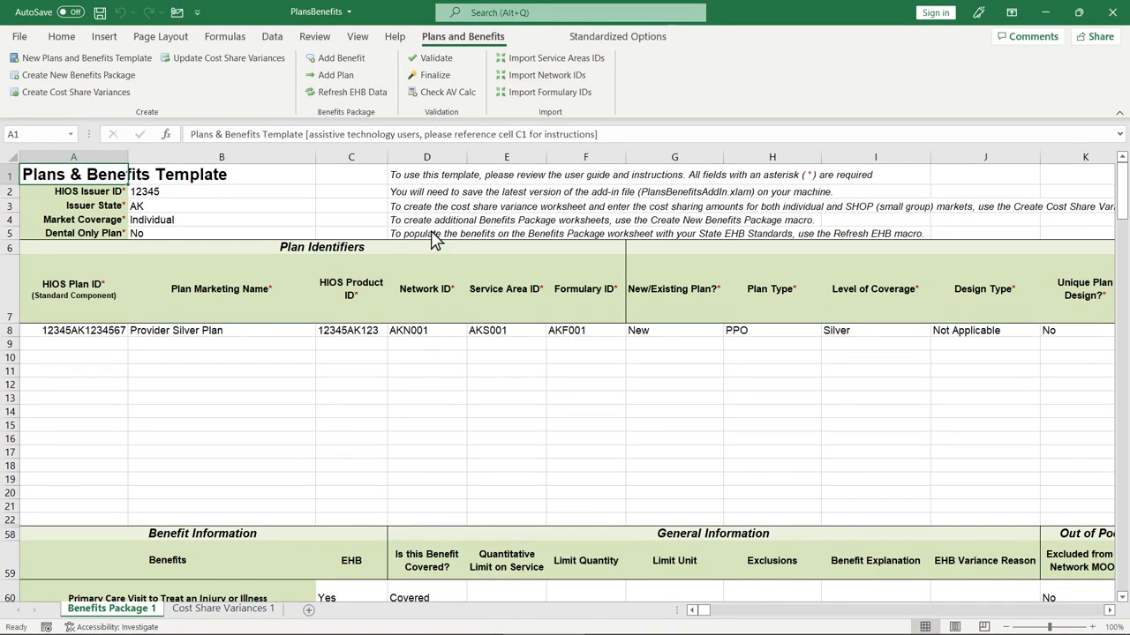
# Validate the completed Plans & Benefits Template from the Benefits Package 1 sheet and close the result message.
pyautogui.click(445, 62)
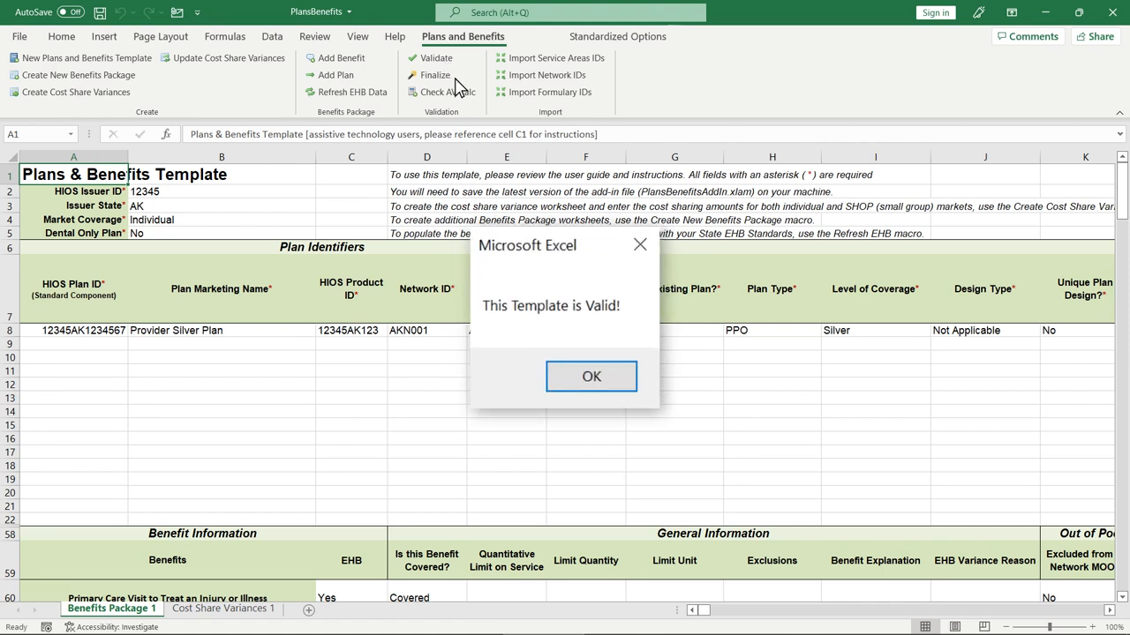
pyautogui.click(591, 377)
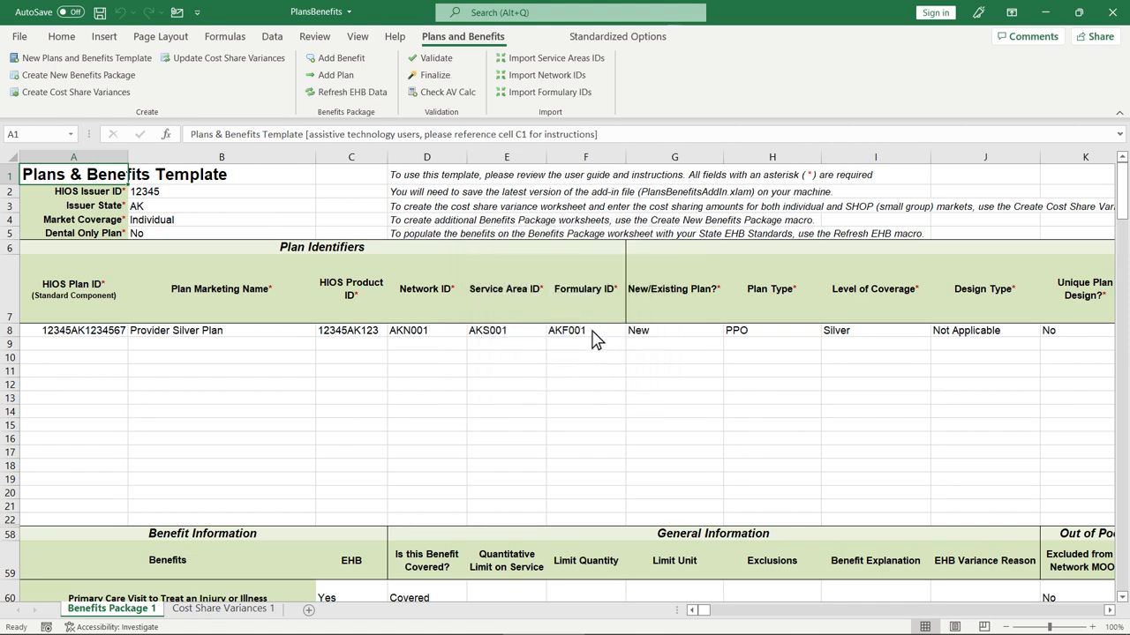